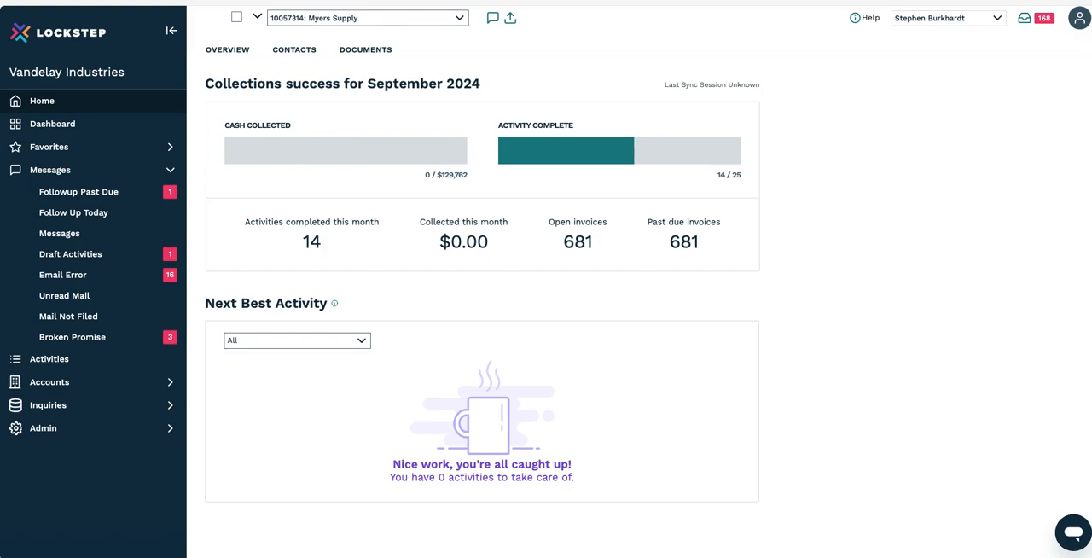
# Step: Open the list of all accounts and switch it to the All view
pyautogui.click(101, 381)
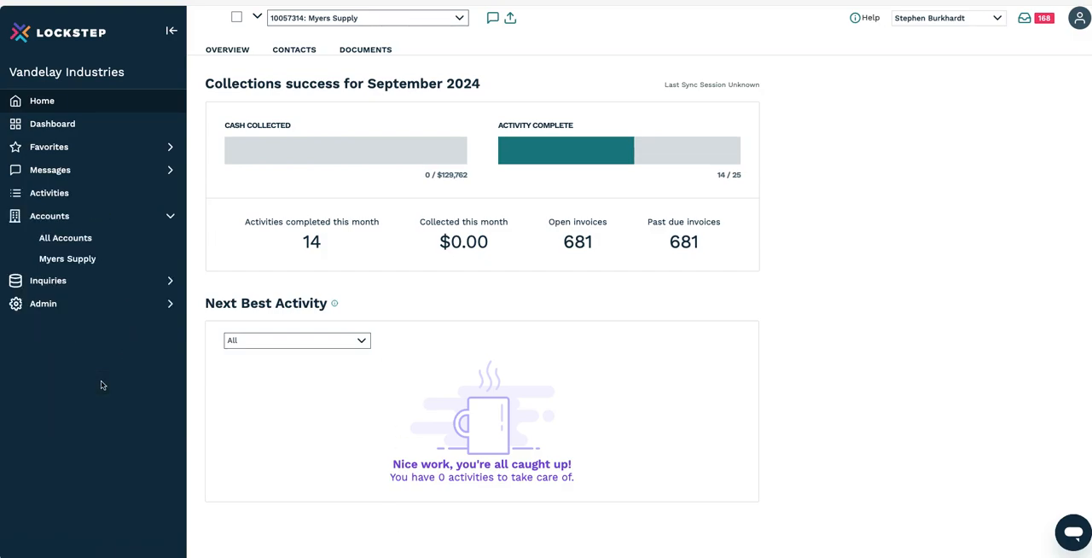
pyautogui.click(84, 239)
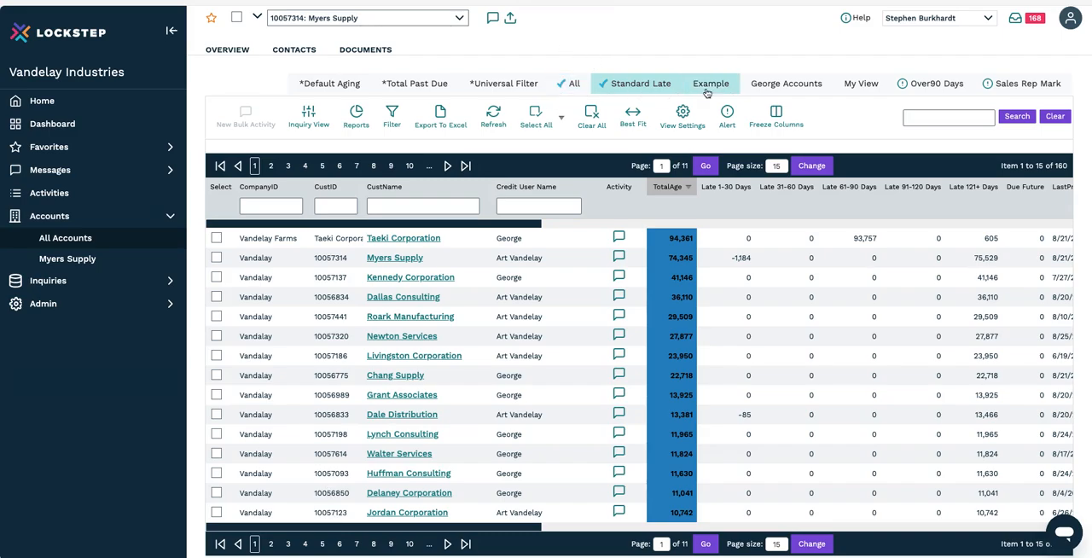
pyautogui.click(560, 87)
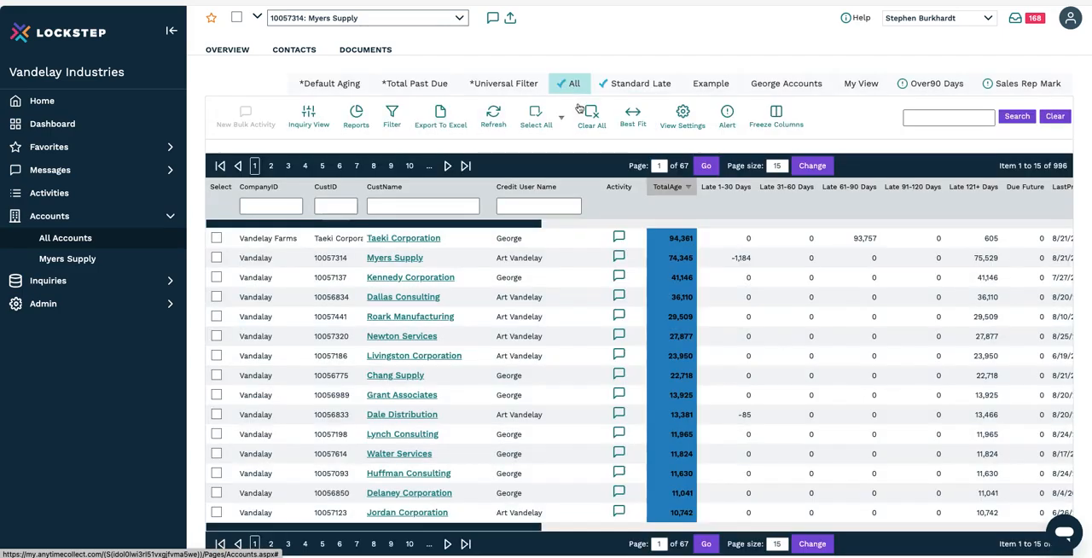
pyautogui.scroll(-1, 610, 311)
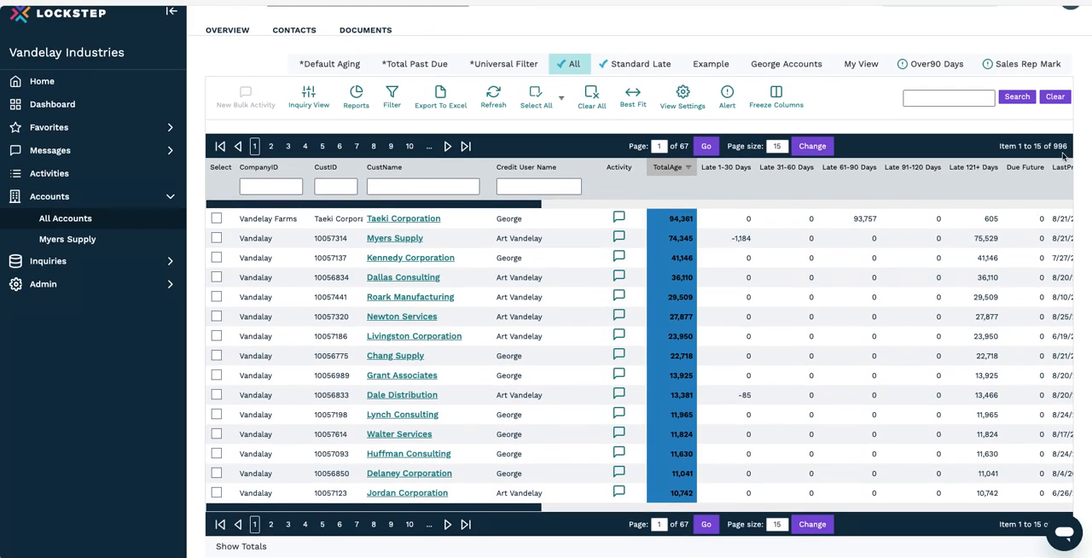
pyautogui.scroll(1, 500, 397)
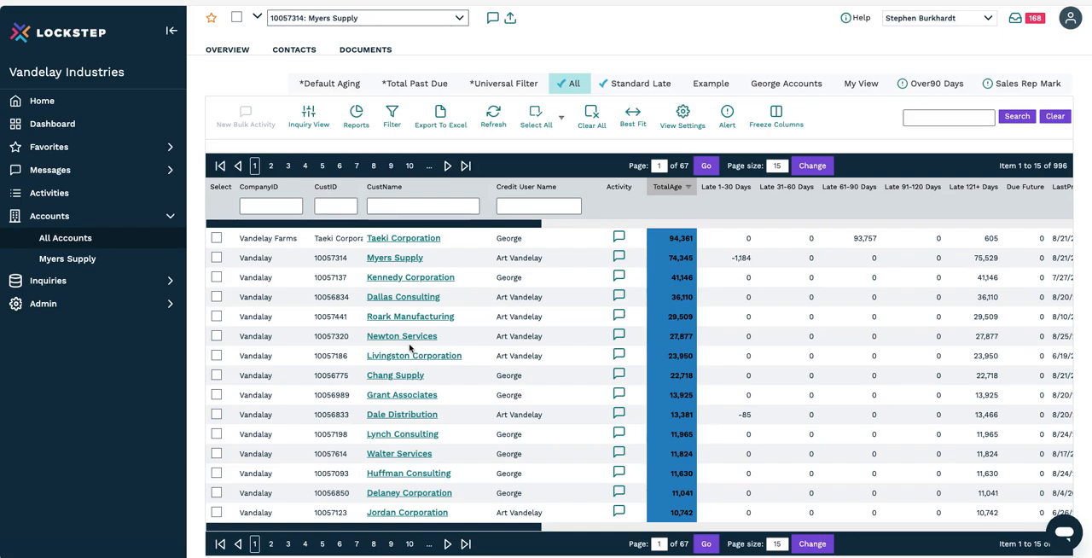
# Step: Filter the accounts list by customer name "myers"
pyautogui.click(400, 205)
pyautogui.write('myers')
pyautogui.press('Return')
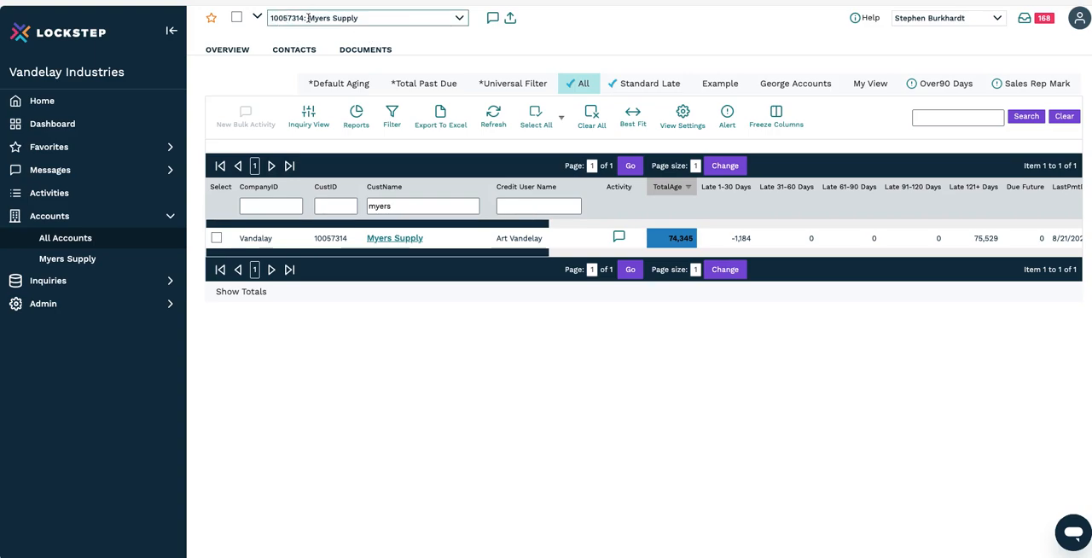
# Step: Look up "myers" in the customer selector, choose Myers Supply and open its account overview
pyautogui.click(373, 19)
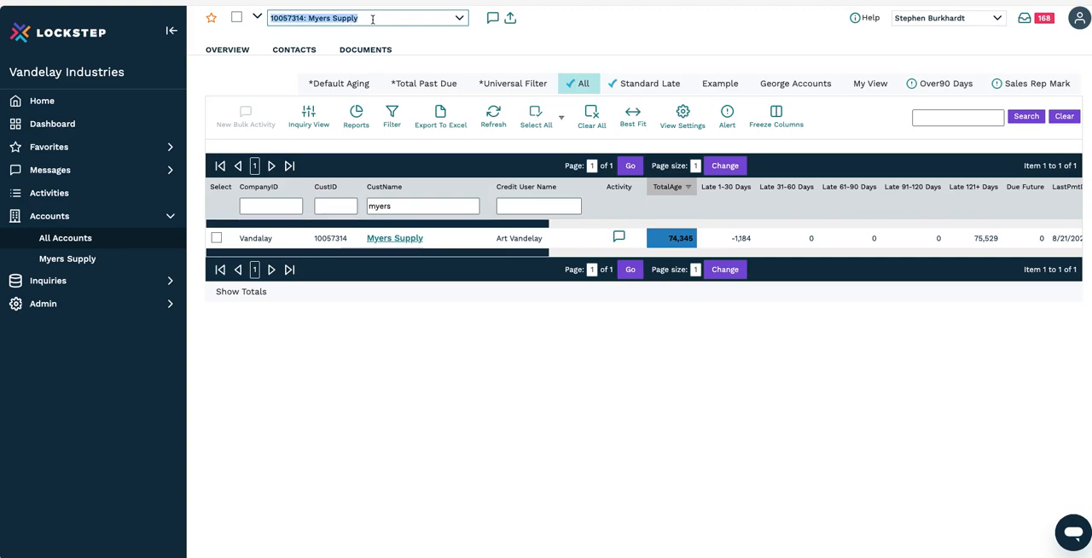
pyautogui.press('BackSpace')
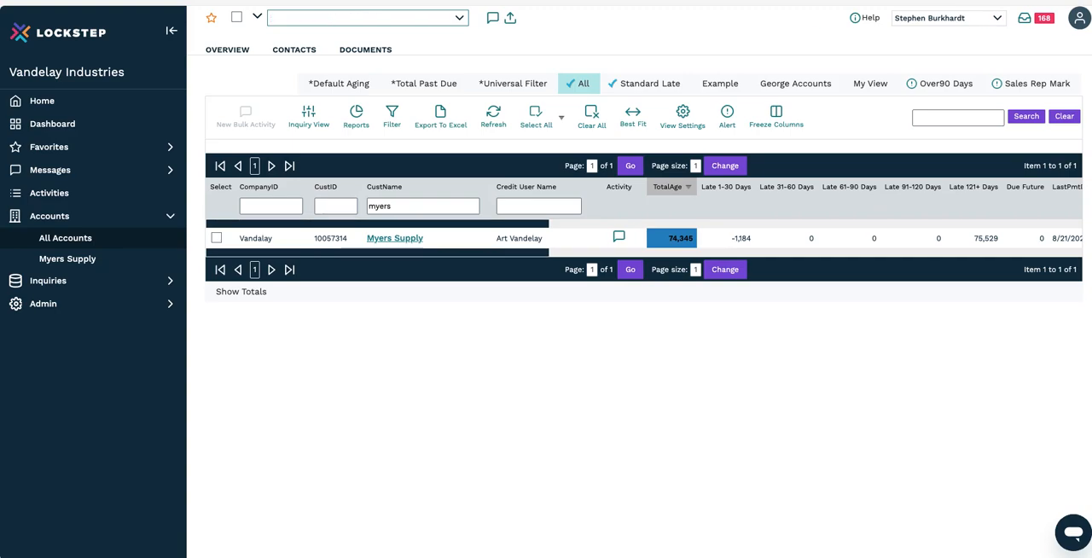
pyautogui.write('myers')
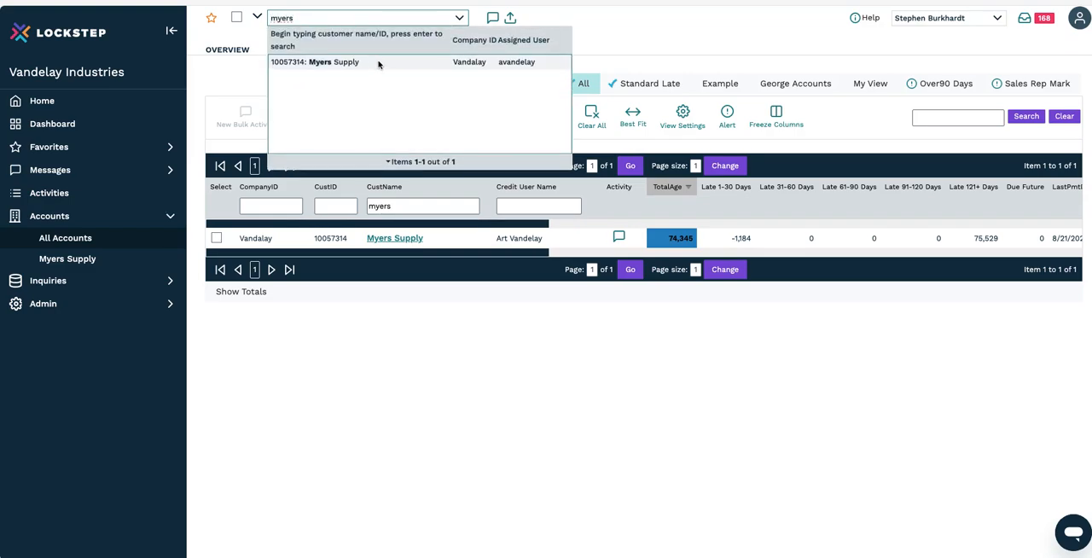
pyautogui.click(379, 63)
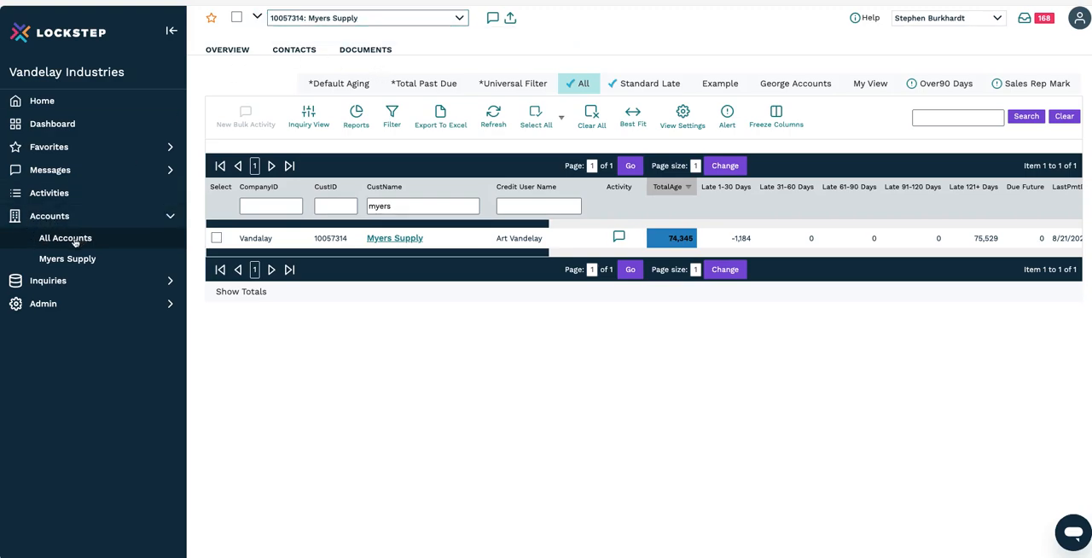
pyautogui.click(228, 51)
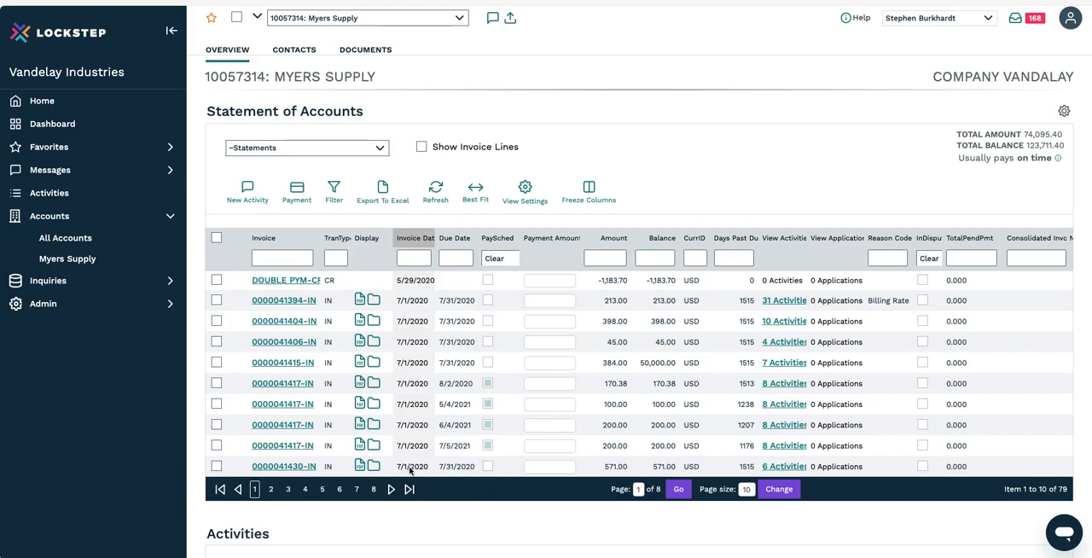
# Step: Review the Statement of Accounts, Activities and Account Notes sections of the Myers Supply overview
pyautogui.scroll(-1, 398, 466)
pyautogui.scroll(-4, 398, 466)
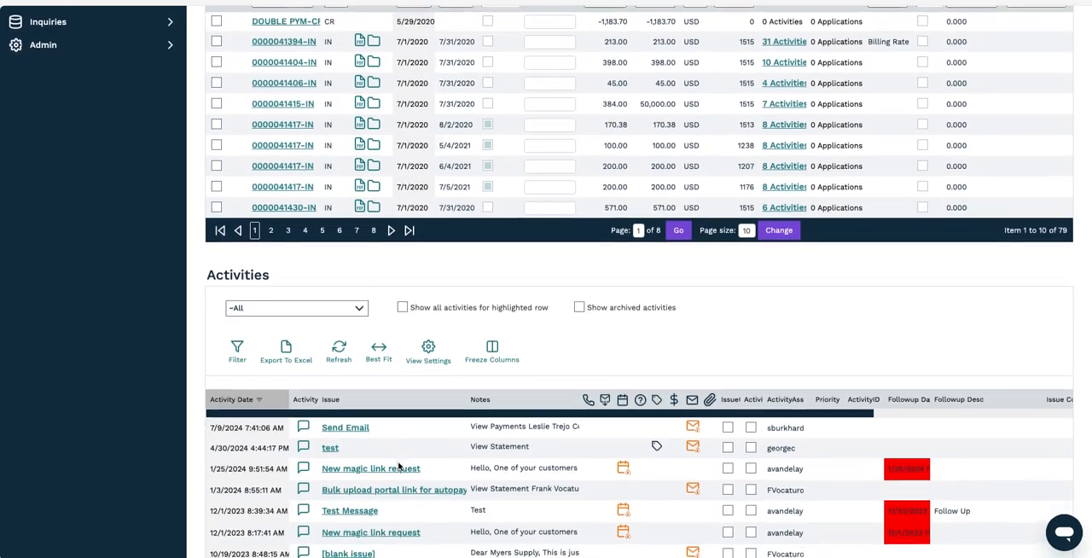
pyautogui.scroll(-1, 400, 467)
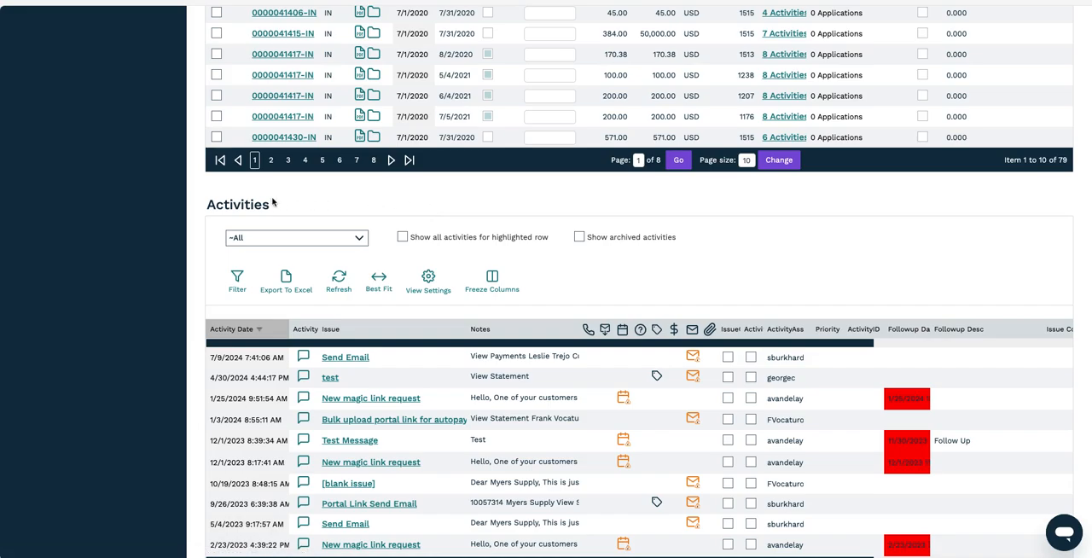
pyautogui.scroll(-2, 206, 429)
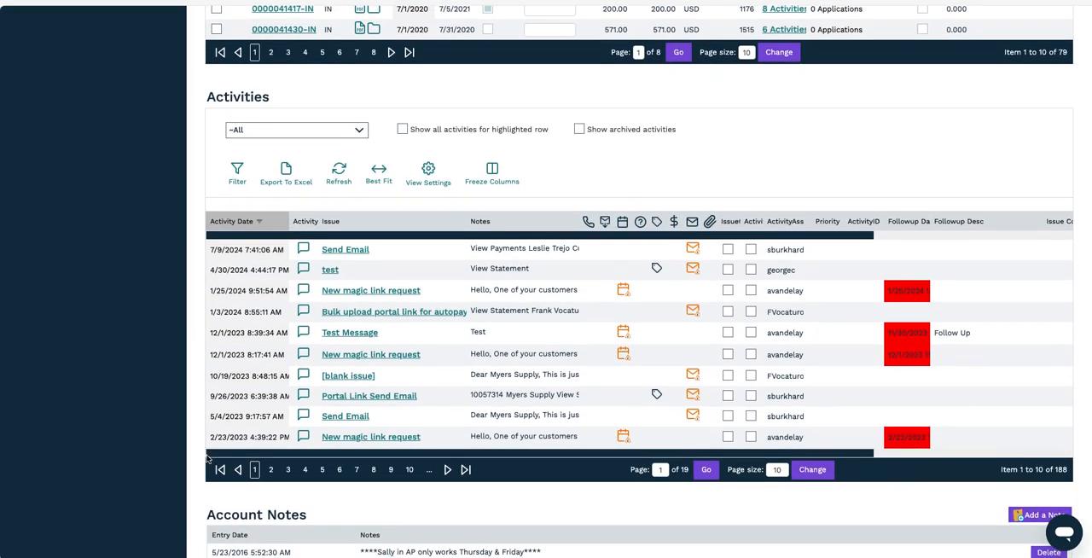
pyautogui.scroll(-1, 366, 369)
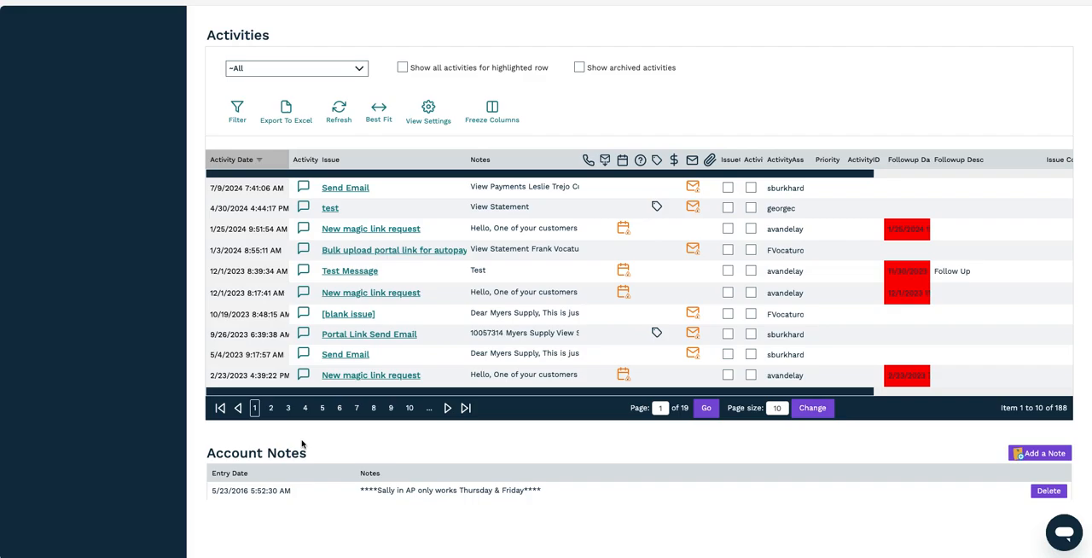
pyautogui.scroll(8, 302, 444)
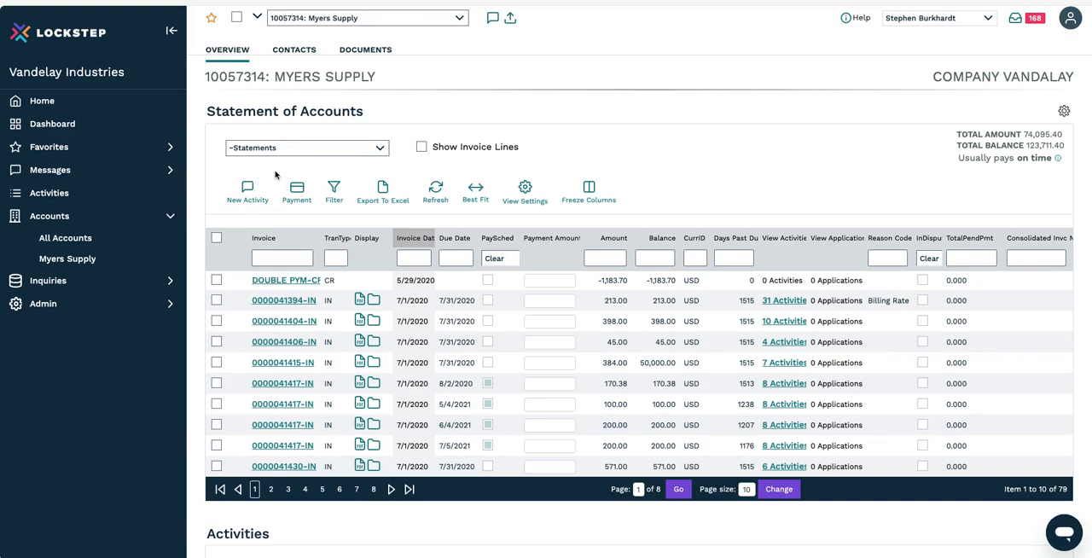
# Step: Start a new activity for the Myers Supply account
pyautogui.click(493, 20)
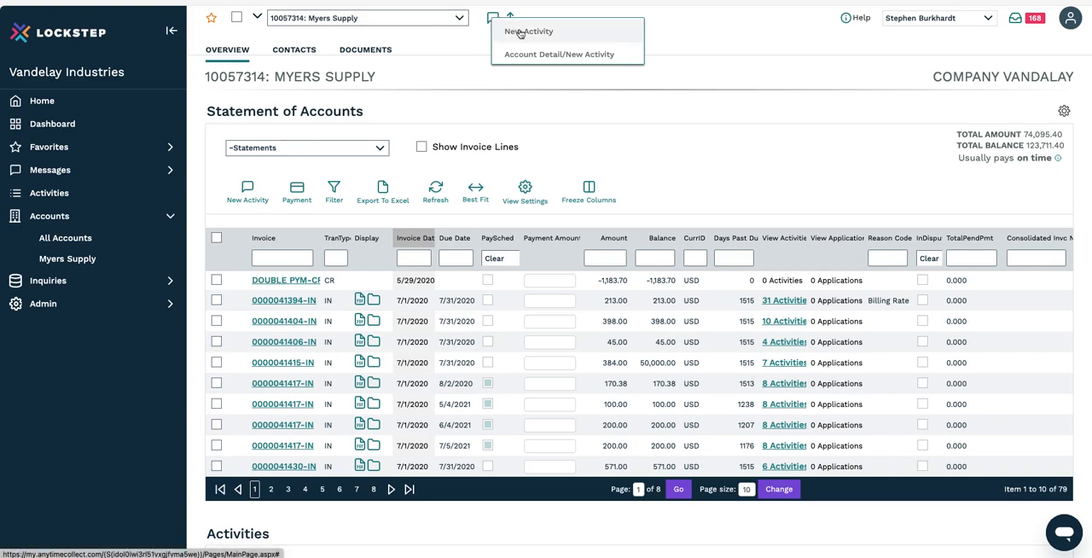
pyautogui.click(520, 31)
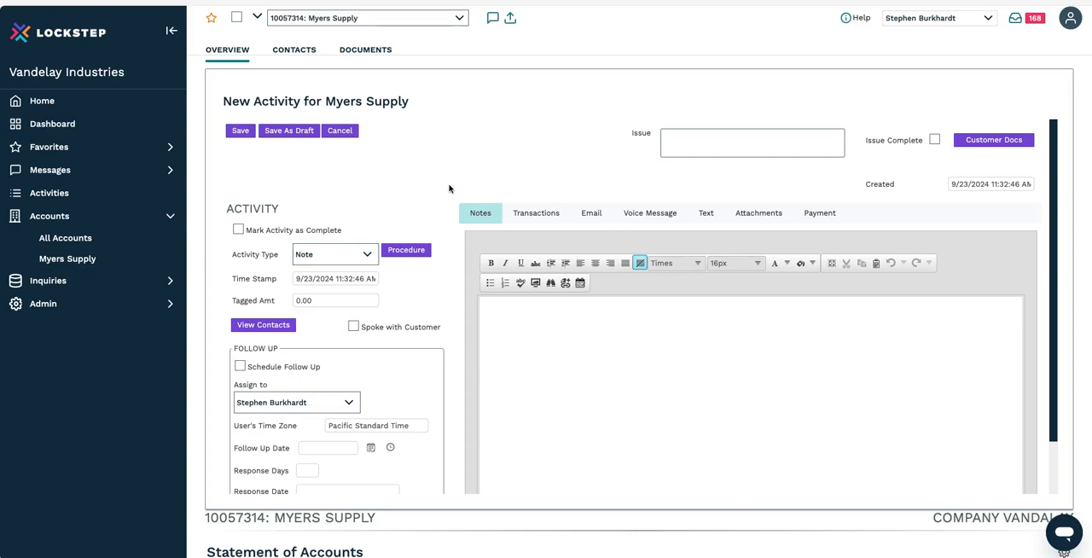
pyautogui.scroll(-1, 449, 189)
pyautogui.scroll(1, 428, 196)
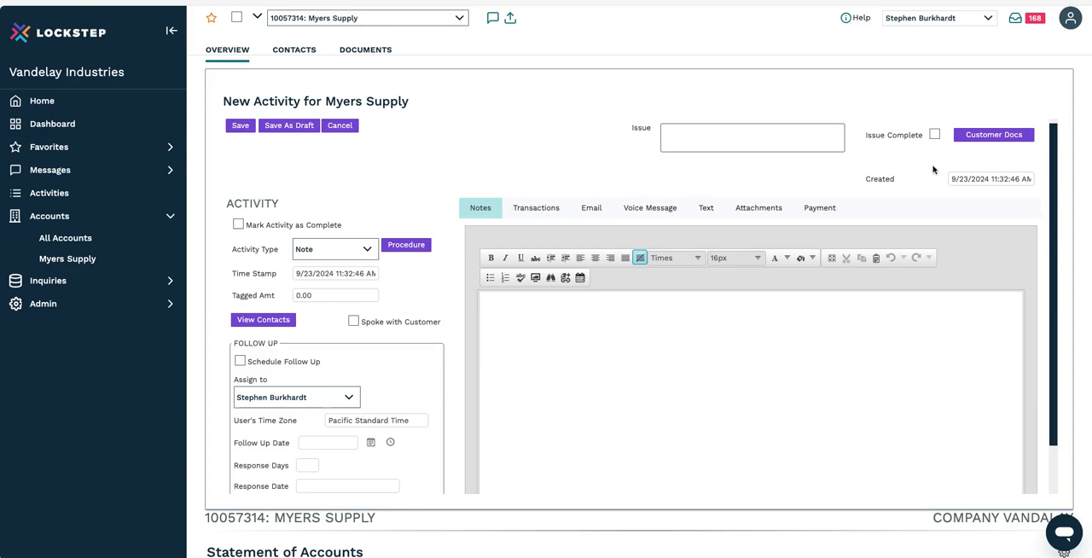
# Step: Examine the activity types available for the new activity, leaving Note selected
pyautogui.click(354, 248)
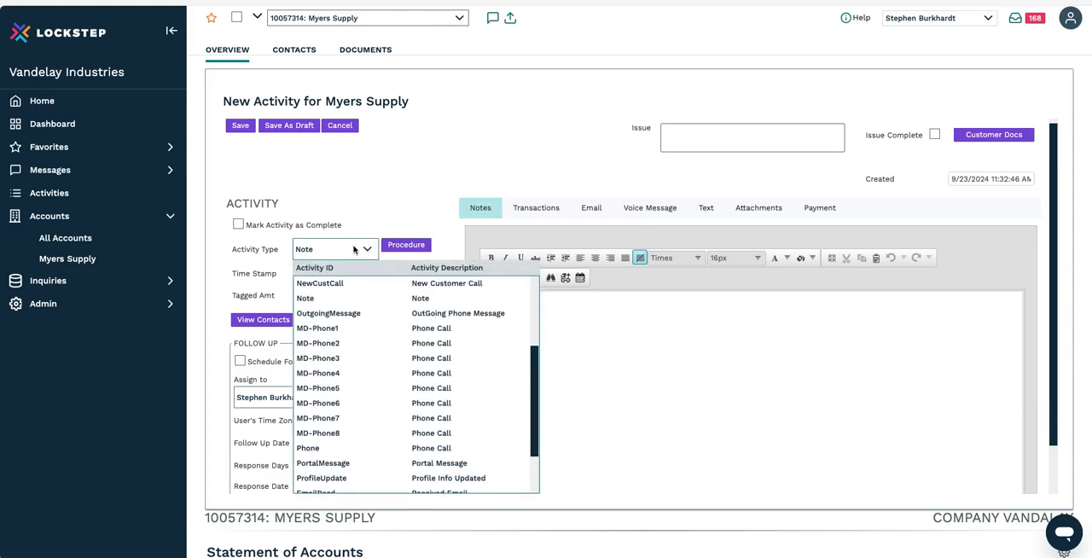
pyautogui.scroll(-2, 366, 347)
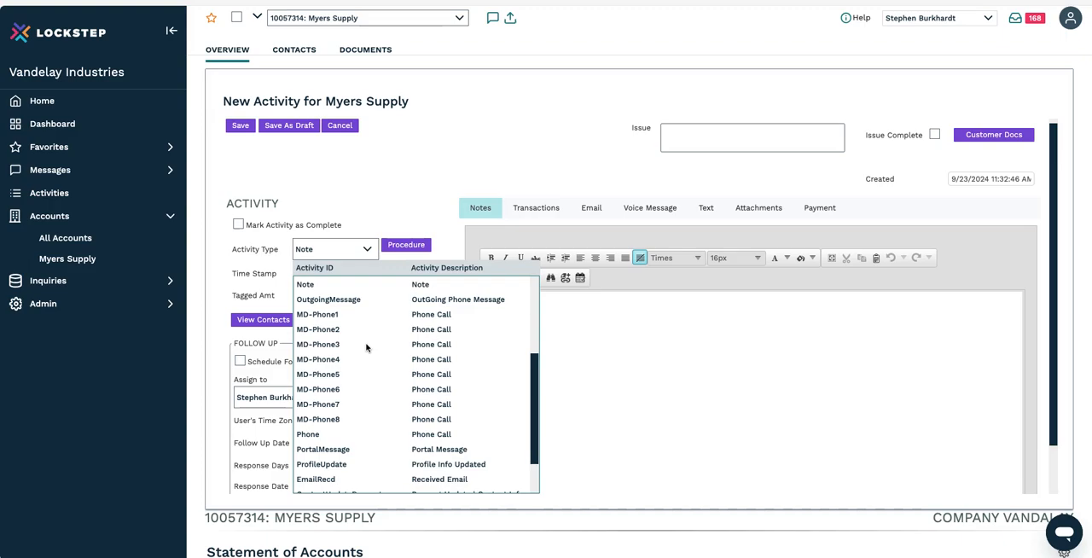
pyautogui.scroll(-1, 366, 348)
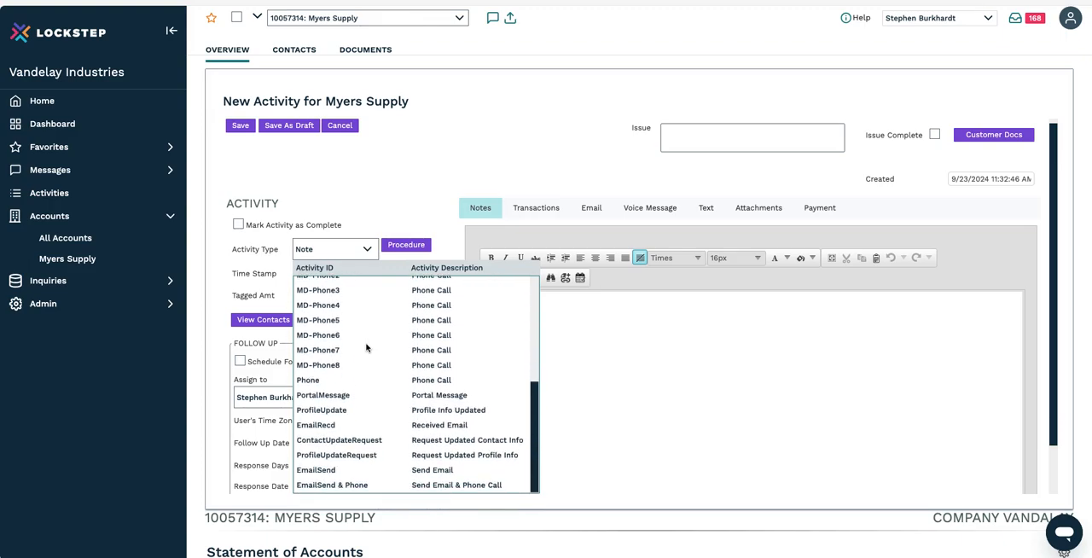
pyautogui.scroll(5, 367, 347)
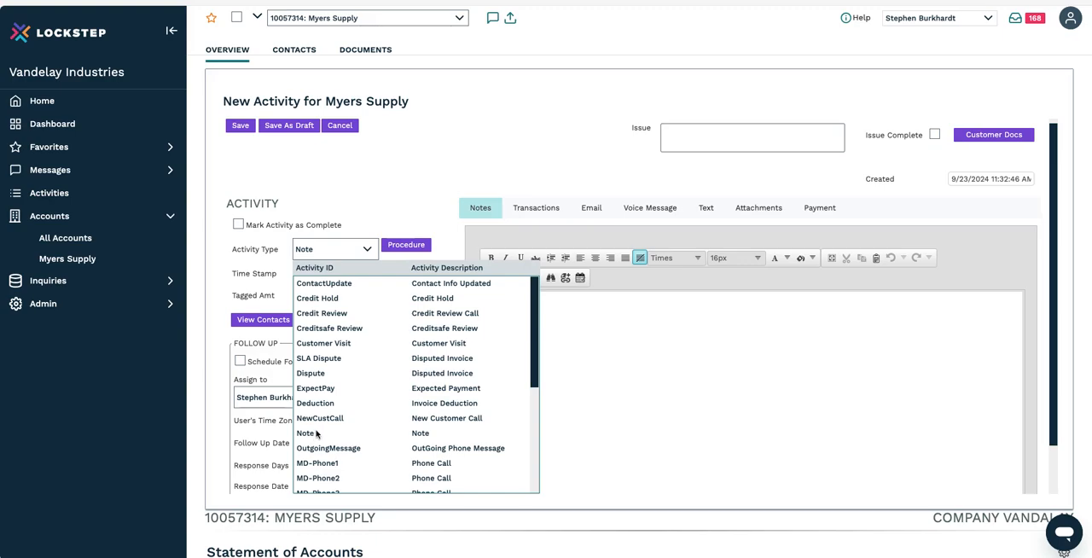
pyautogui.scroll(-1, 315, 433)
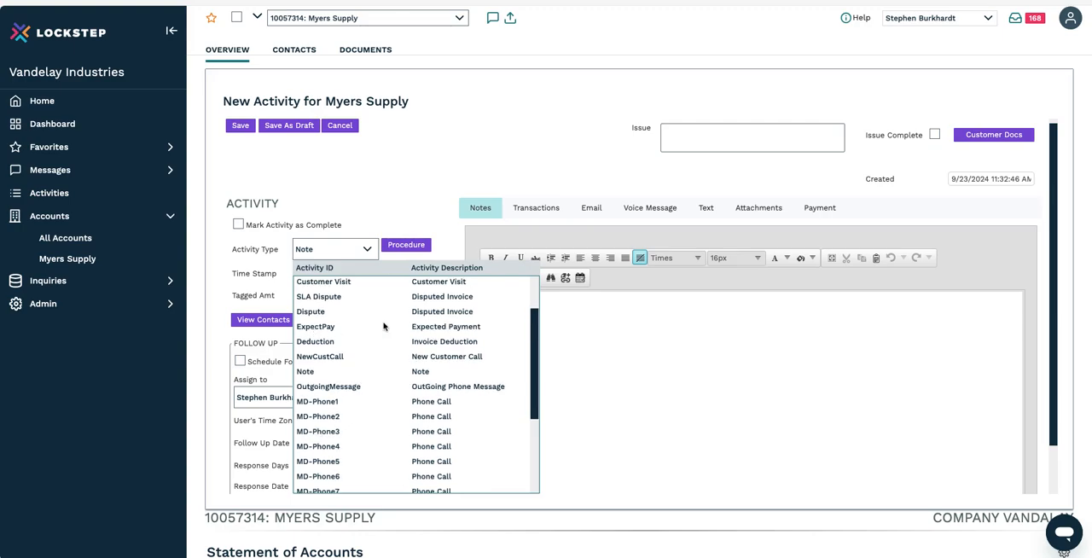
pyautogui.scroll(-3, 398, 387)
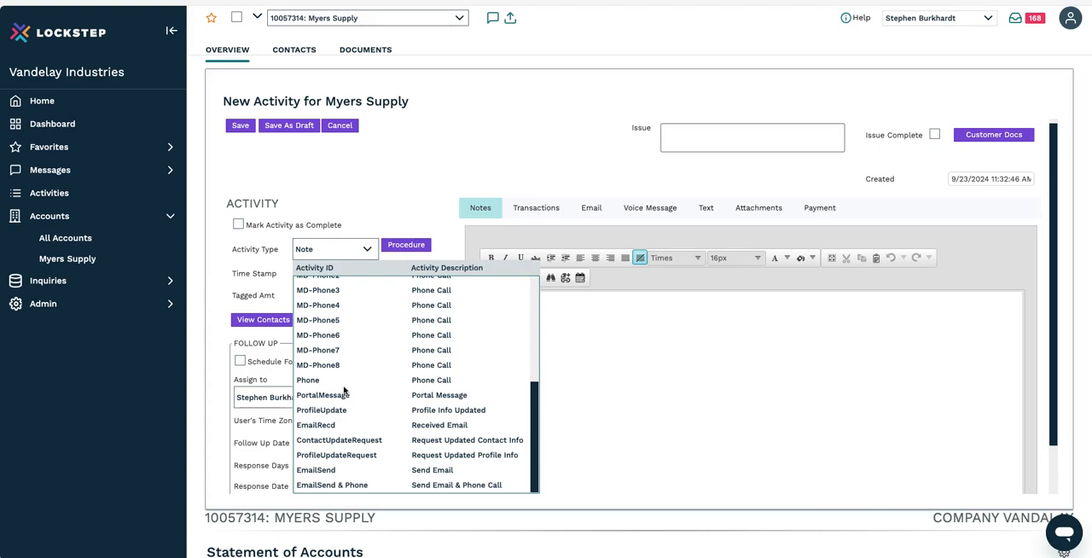
pyautogui.scroll(4, 344, 390)
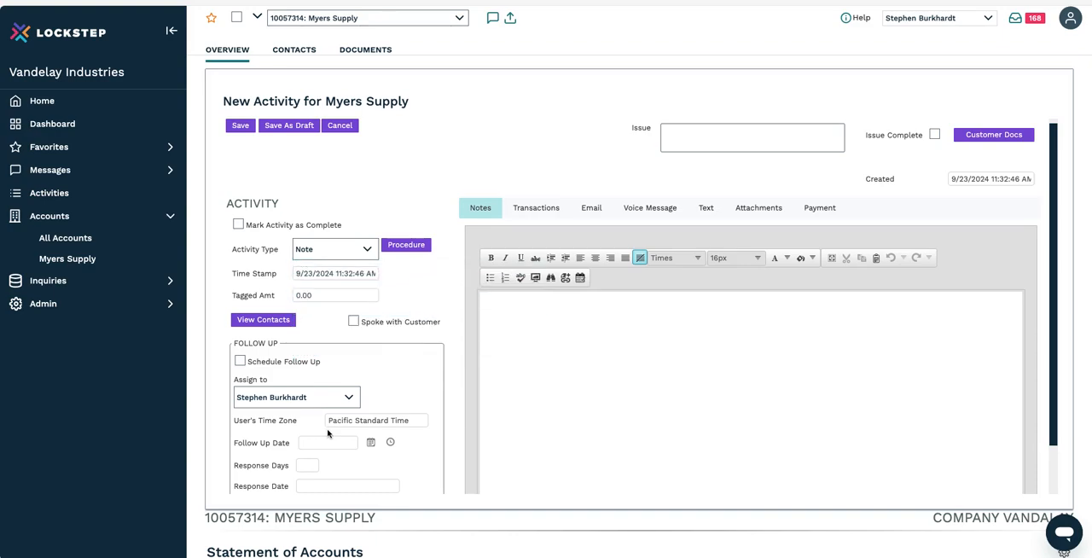
# Step: Enter "Test Issue" as the issue of the new activity
pyautogui.click(631, 328)
pyautogui.click(713, 129)
pyautogui.write('Te')
pyautogui.write('st Issue')
# Step: Write "Customer said they were going to pay all invoices by EOM" in the activity's notes
pyautogui.write('Customer said th')
pyautogui.write('ey we')
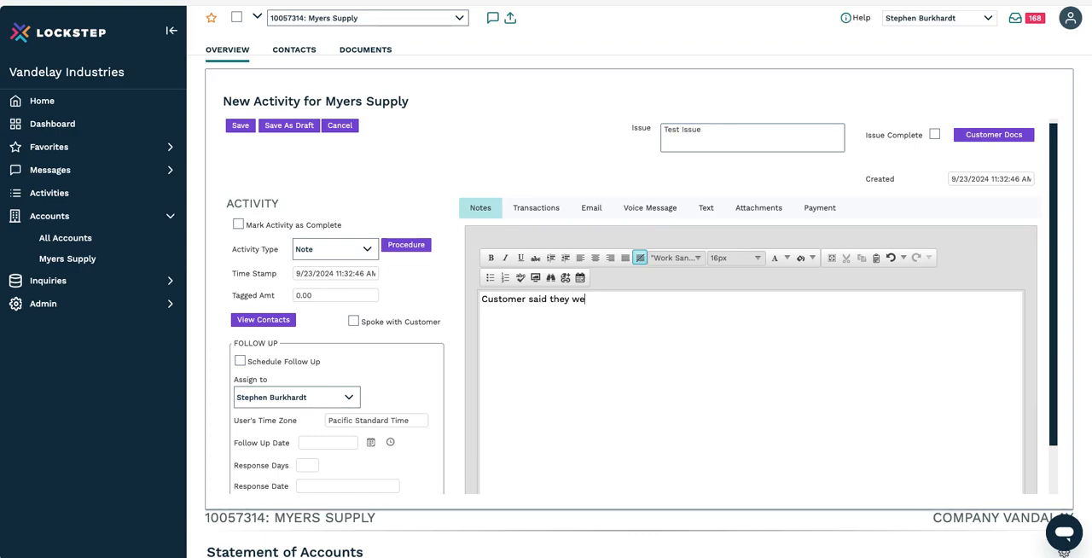
pyautogui.write('re going to pay all in')
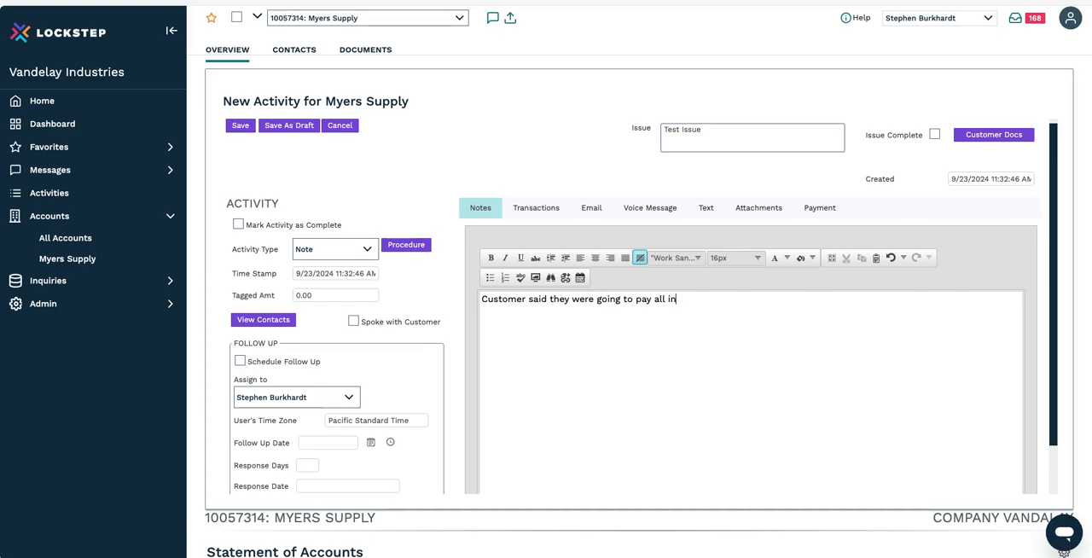
pyautogui.write('voices by EOM')
# Step: Insert the date prefix "9/23//24-" at the beginning of the note text
pyautogui.write('9')
pyautogui.write('/2')
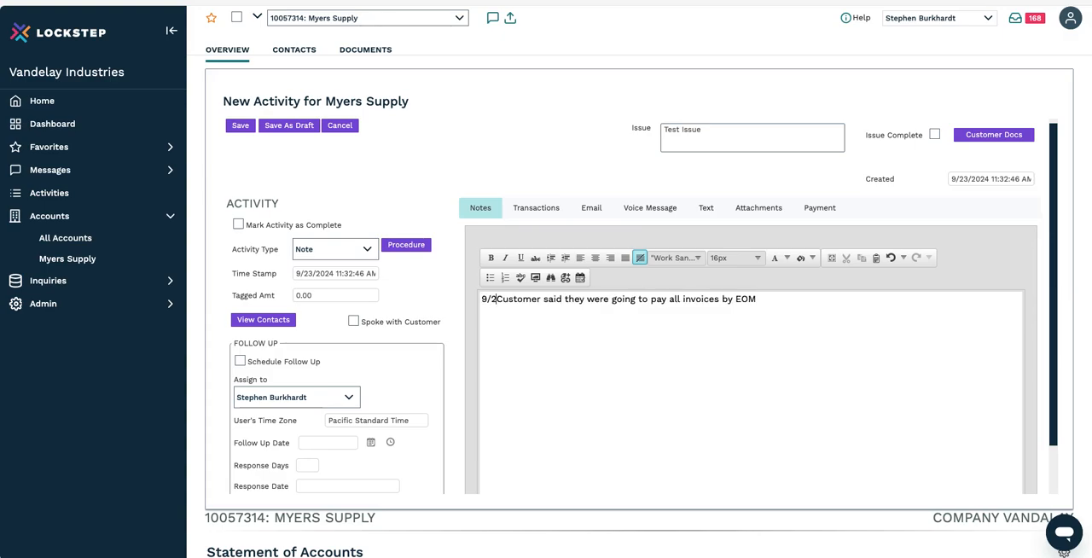
pyautogui.write('3/')
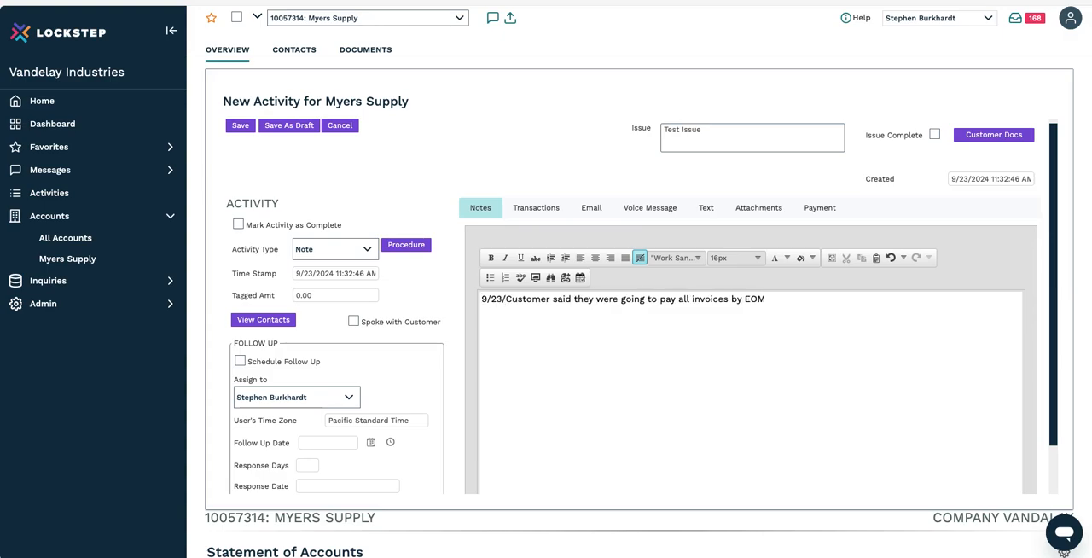
pyautogui.write('/2')
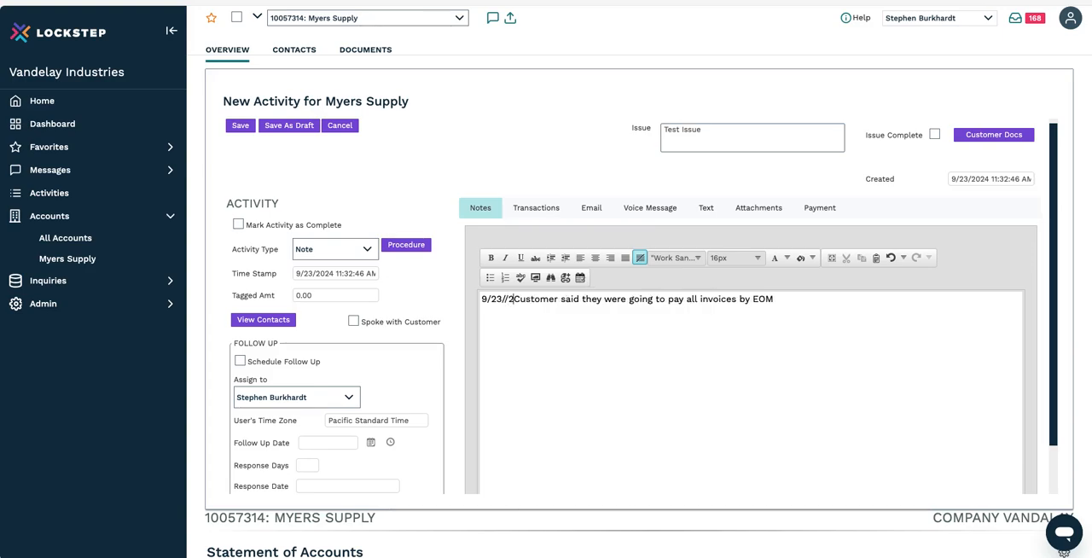
pyautogui.write('4-')
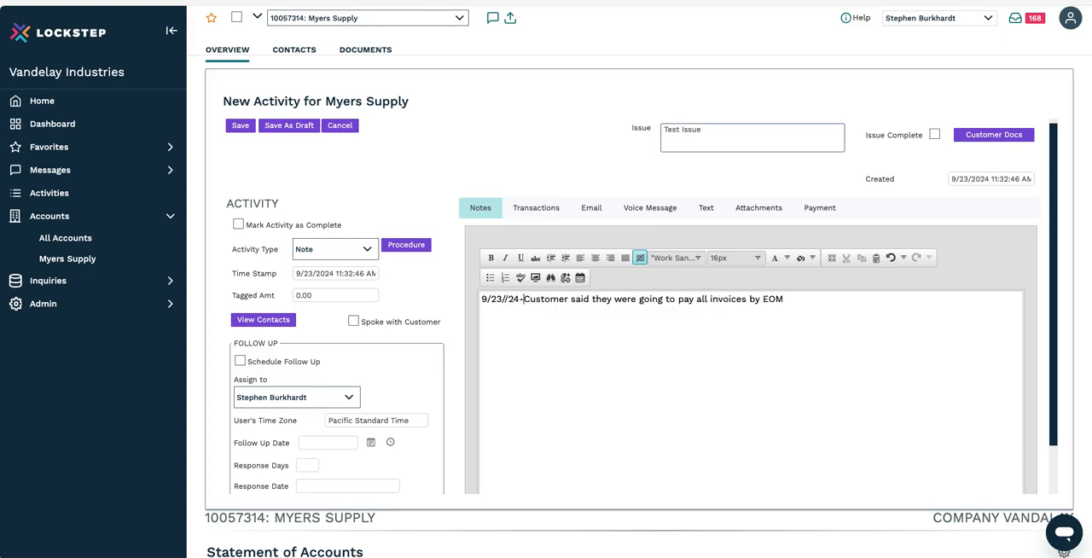
pyautogui.click(561, 352)
# Step: Enable Schedule Follow Up for the new activity
pyautogui.scroll(-1, 562, 353)
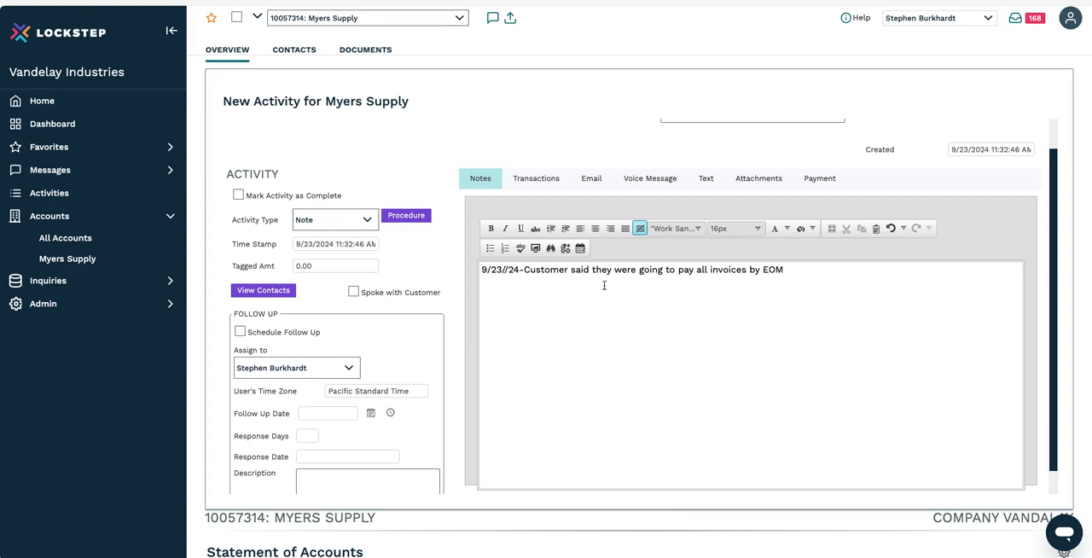
pyautogui.scroll(-1, 496, 301)
pyautogui.scroll(-1, 496, 300)
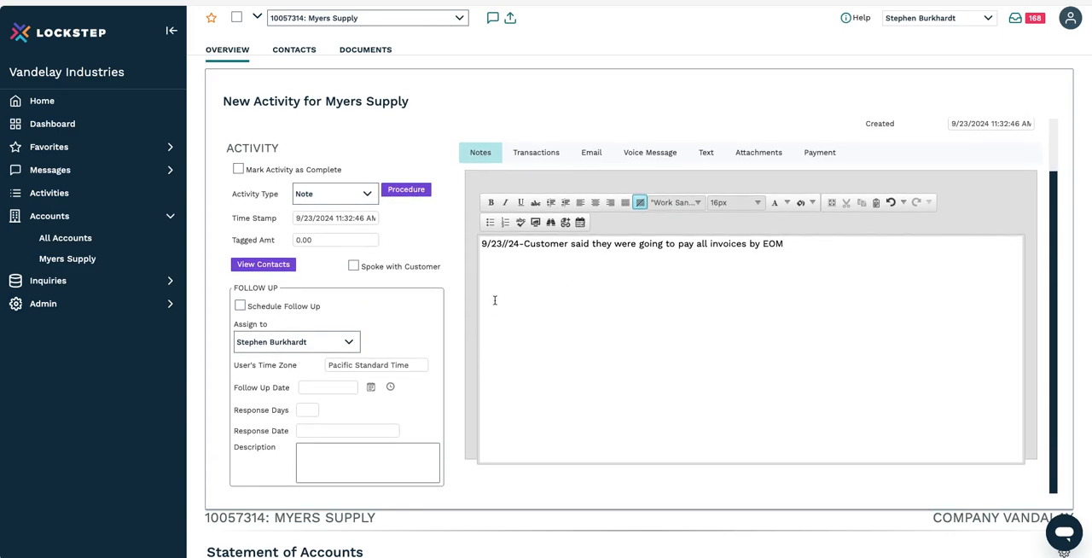
pyautogui.click(240, 307)
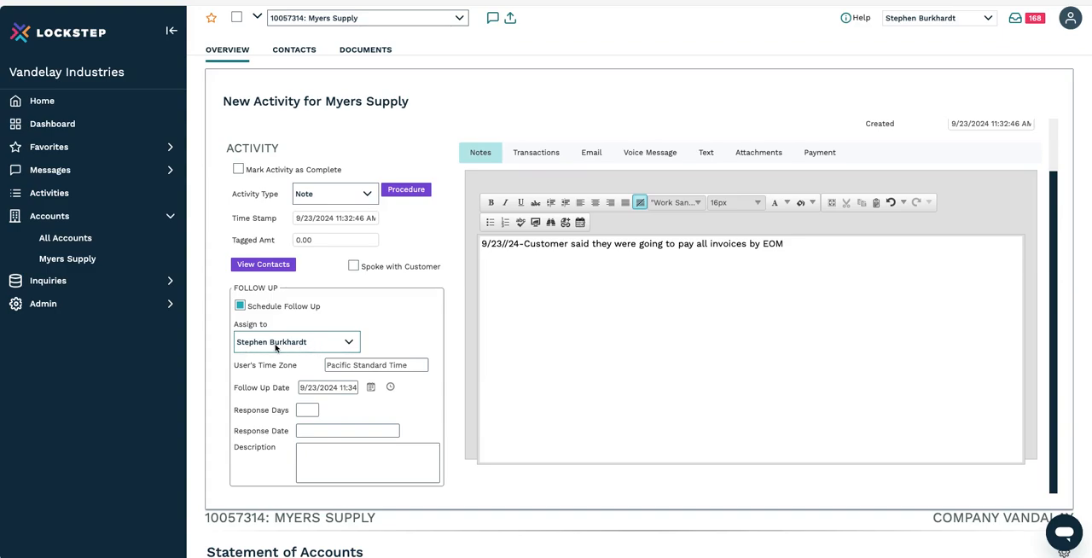
# Step: Set the follow-up date to 9/30/2024, keeping the current assignee and time, and save the activity
pyautogui.click(339, 344)
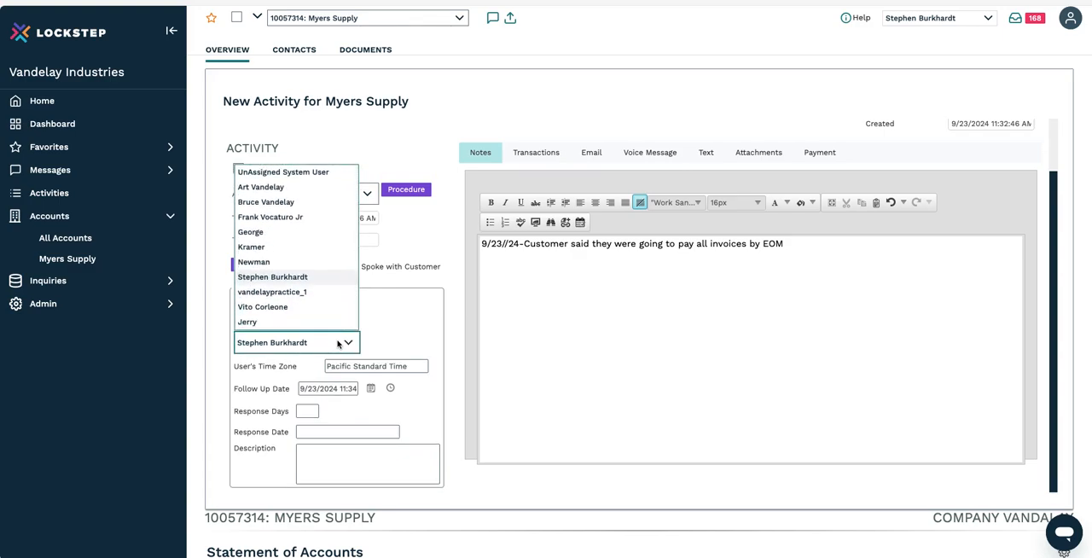
pyautogui.click(339, 342)
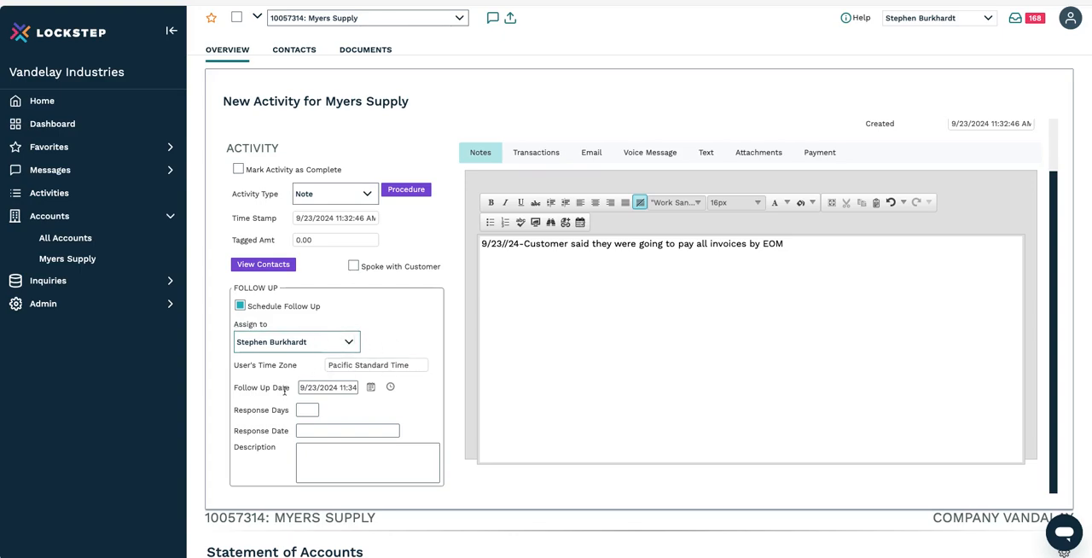
pyautogui.click(371, 388)
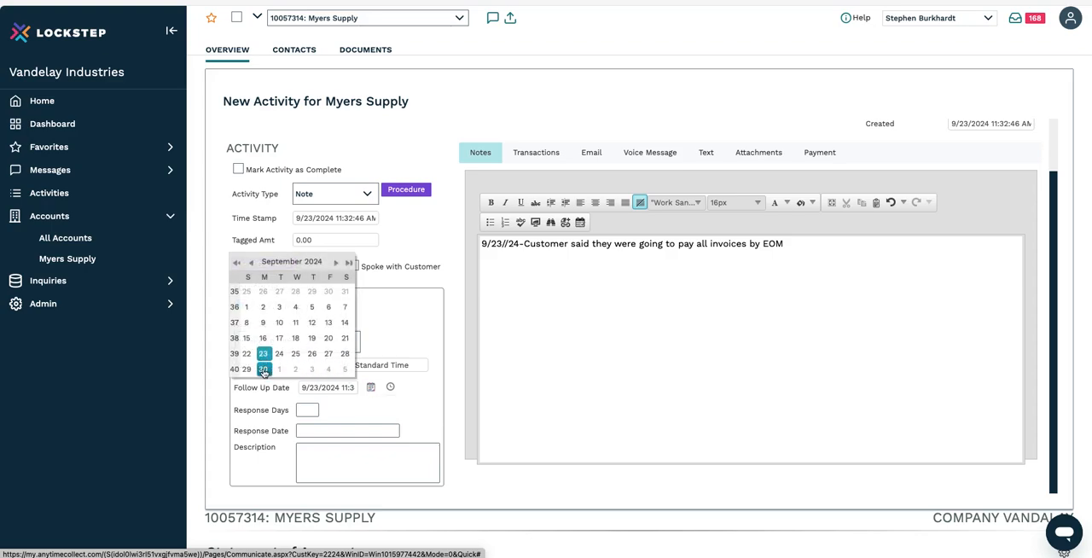
pyautogui.click(263, 369)
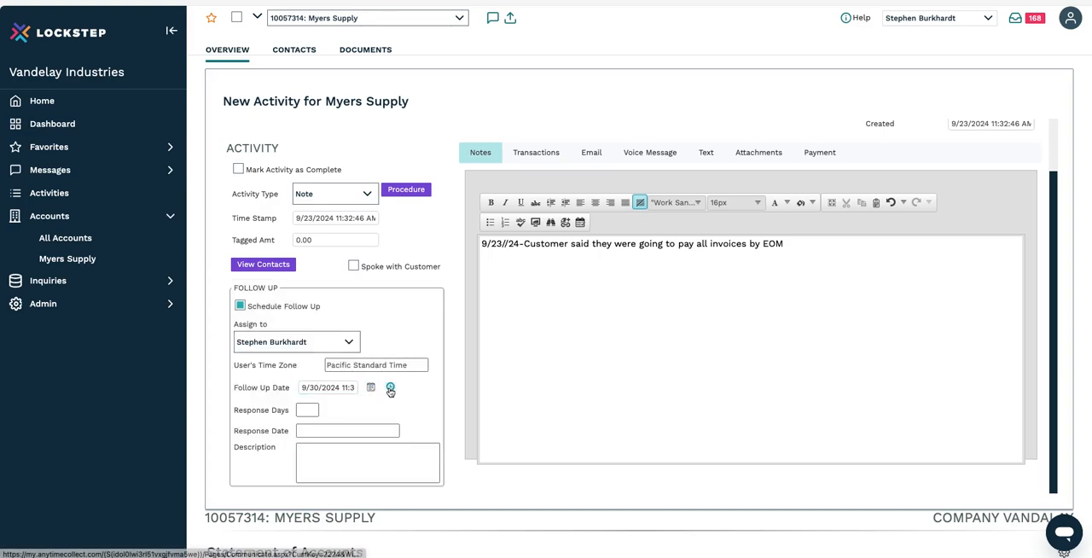
pyautogui.click(390, 388)
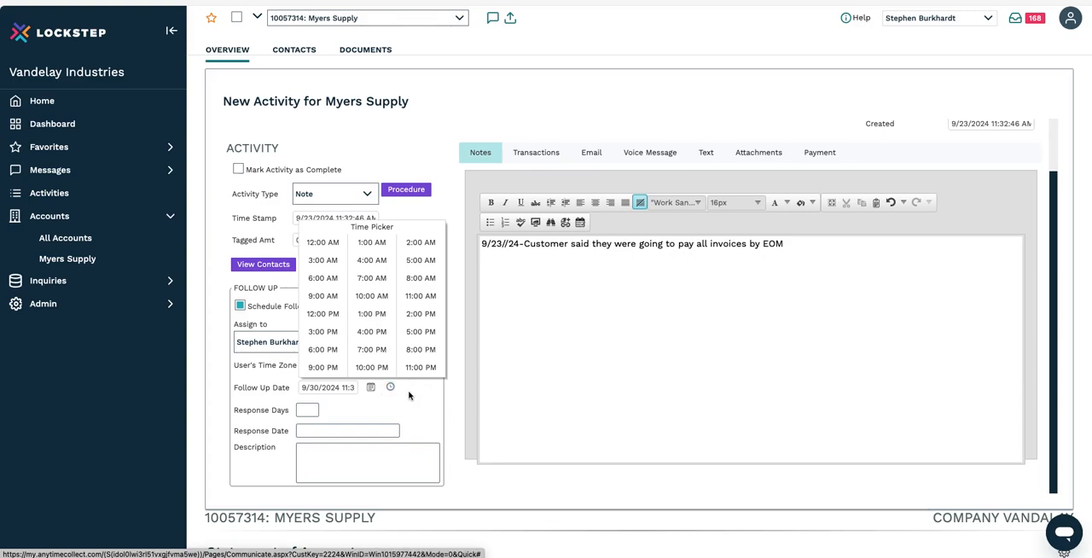
pyautogui.click(411, 394)
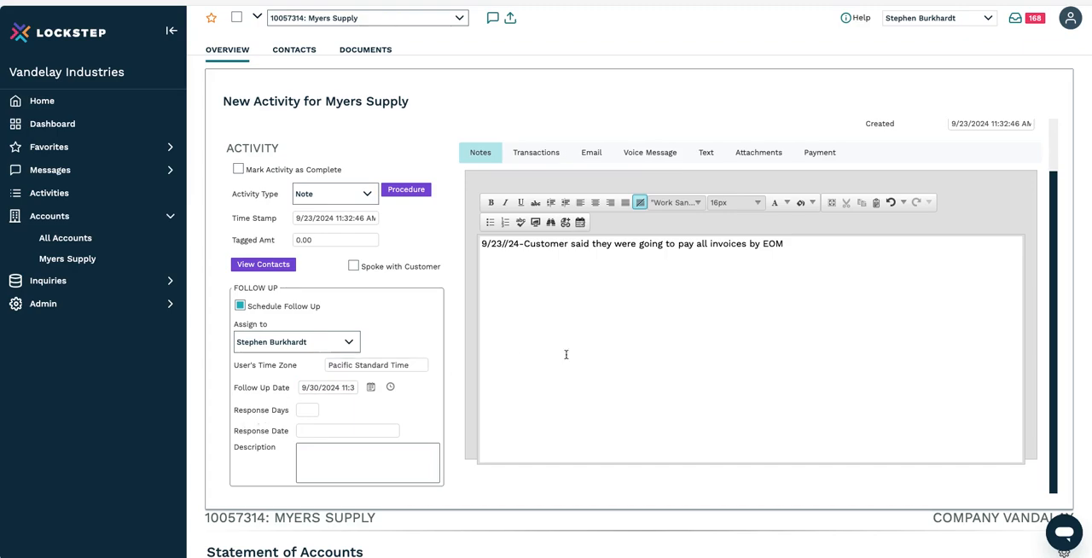
pyautogui.scroll(1, 565, 354)
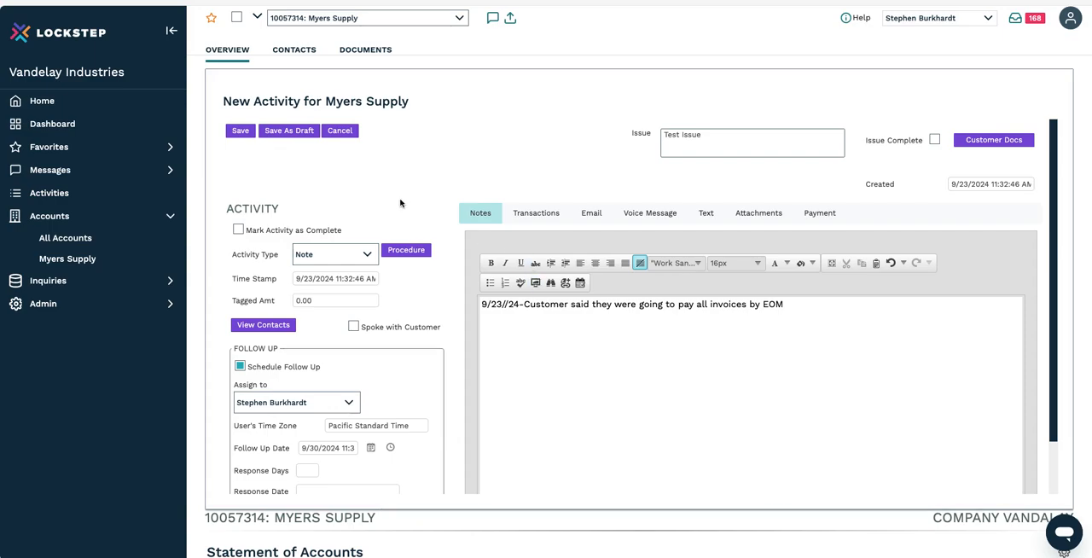
pyautogui.click(241, 133)
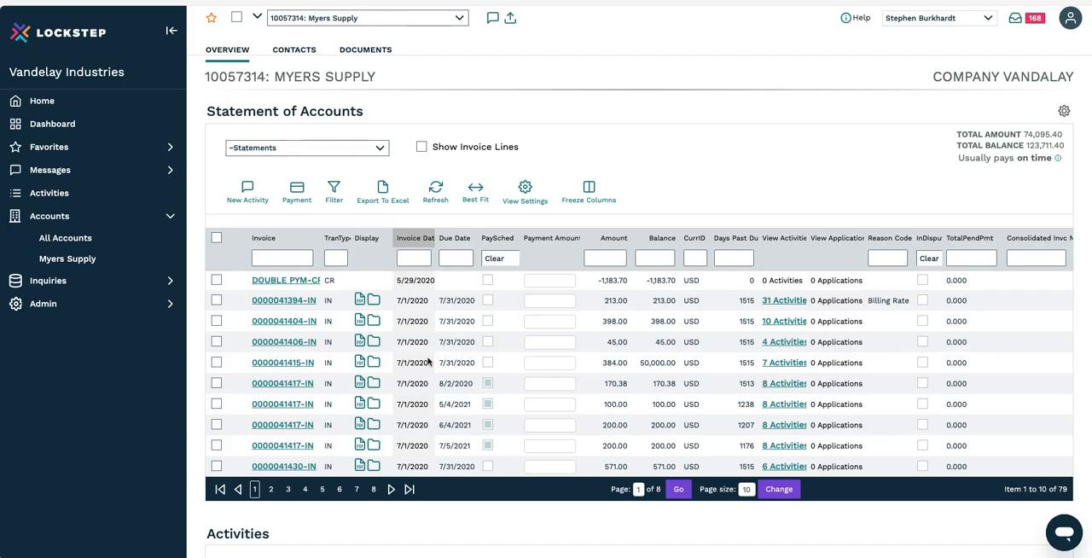
# Step: Refresh the account's Activities list and check for the new Test Issue entry and its follow-up
pyautogui.scroll(-3, 428, 362)
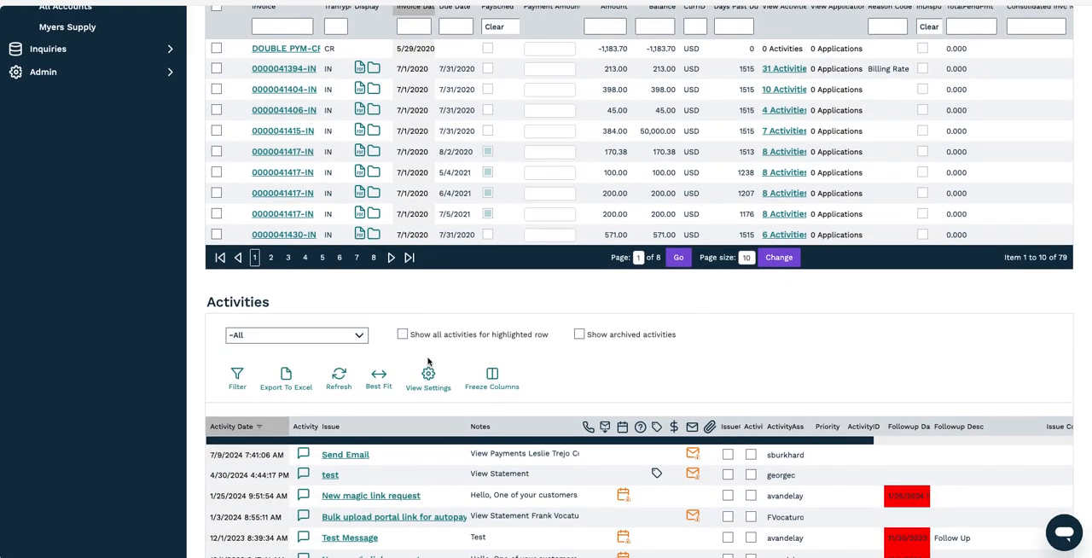
pyautogui.scroll(-1, 429, 362)
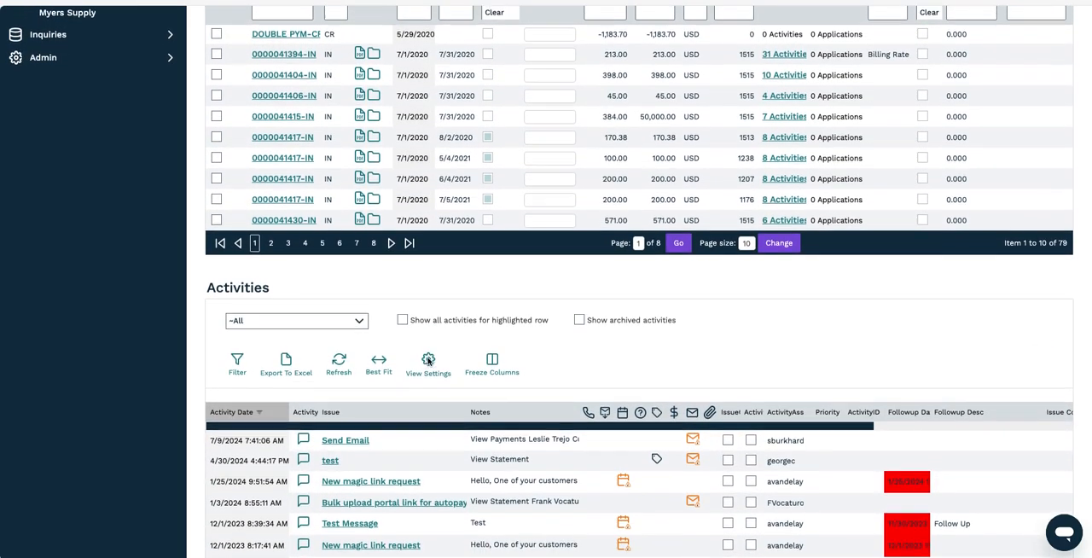
pyautogui.click(338, 357)
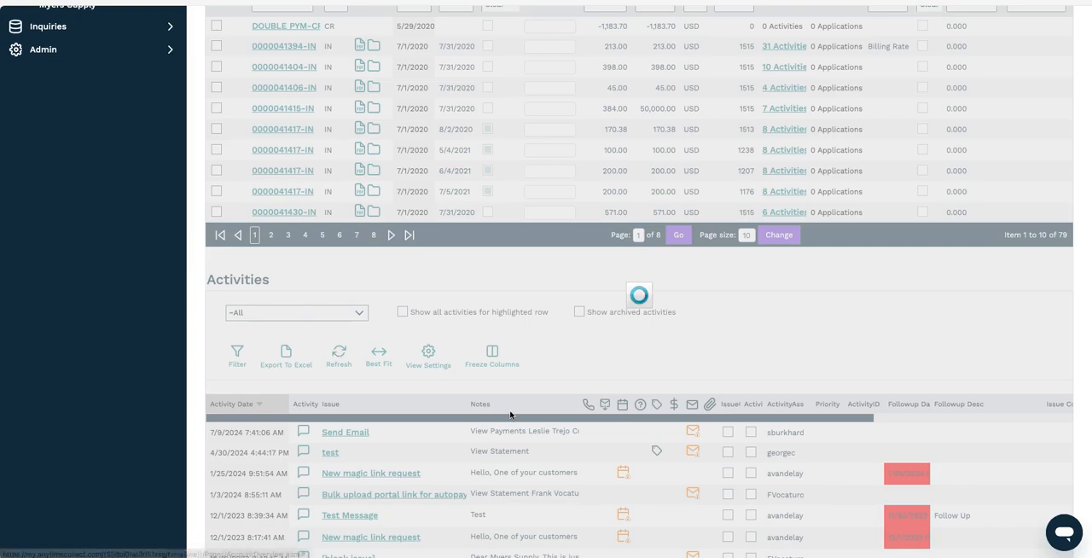
pyautogui.scroll(-1, 439, 464)
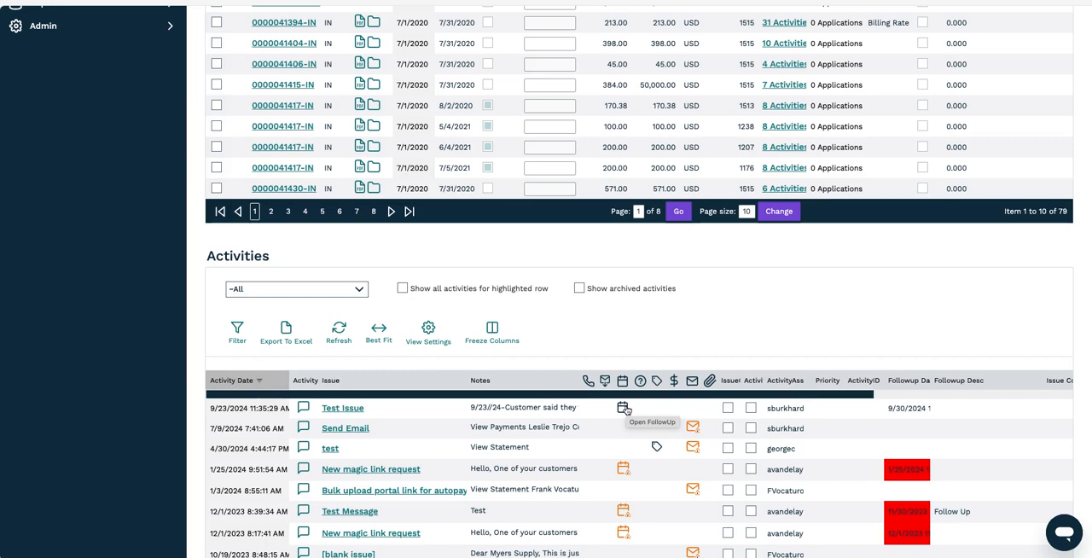
pyautogui.scroll(4, 624, 409)
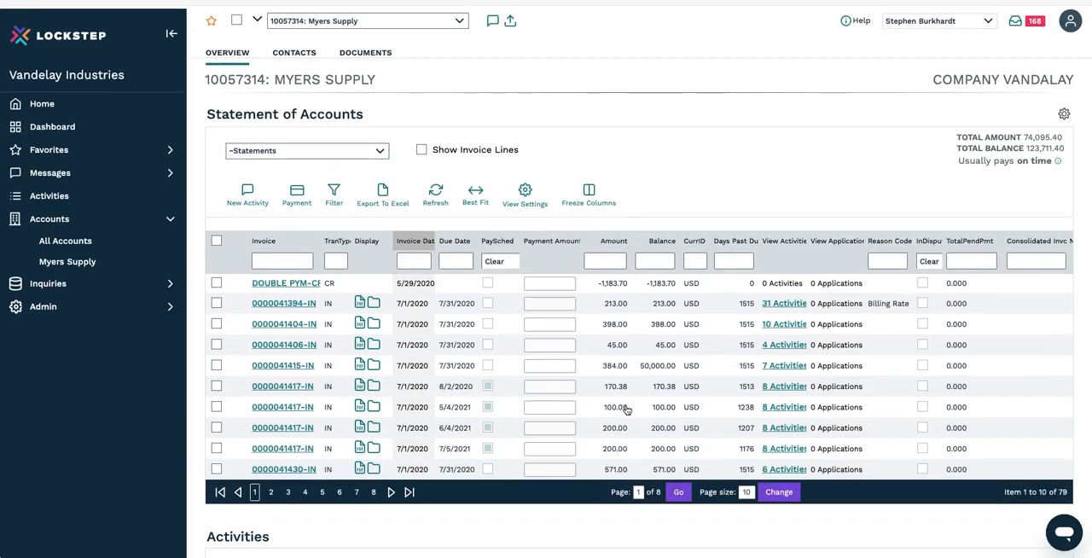
# Step: Expand the Messages section to view its follow-up, draft, email error and broken promise categories
pyautogui.click(130, 169)
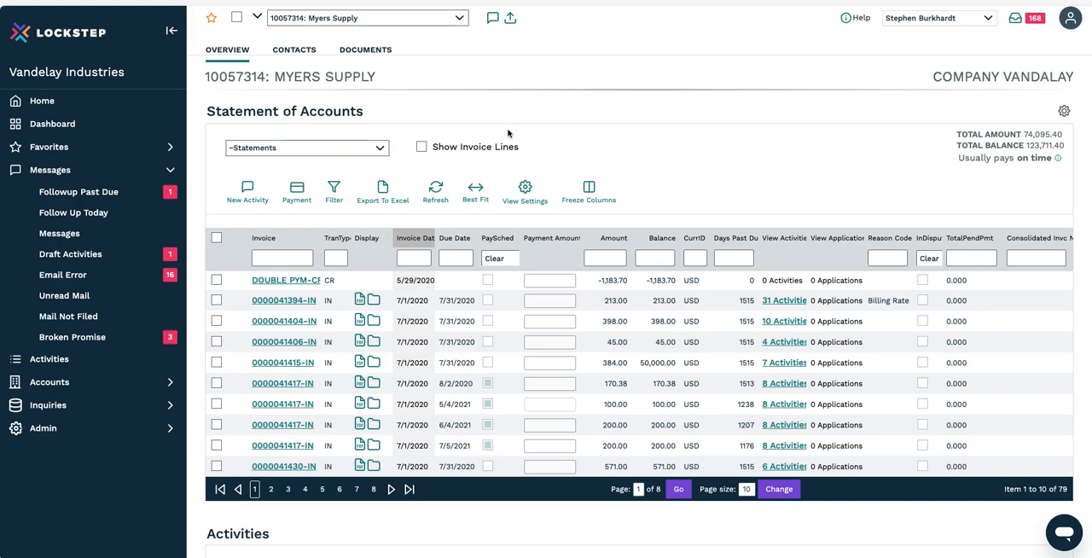
pyautogui.click(214, 407)
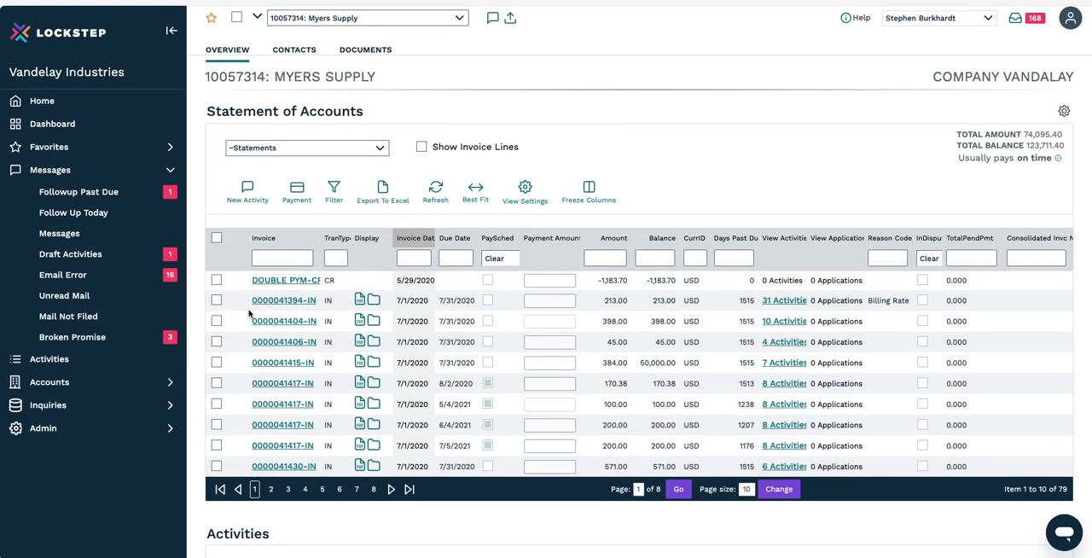
# Step: Select the invoices for 213.00, 398.00, 45.00 and 384.00 in the Statement of Accounts, and extend the selection to the whole page
pyautogui.click(217, 300)
pyautogui.click(217, 321)
pyautogui.click(217, 341)
pyautogui.click(217, 363)
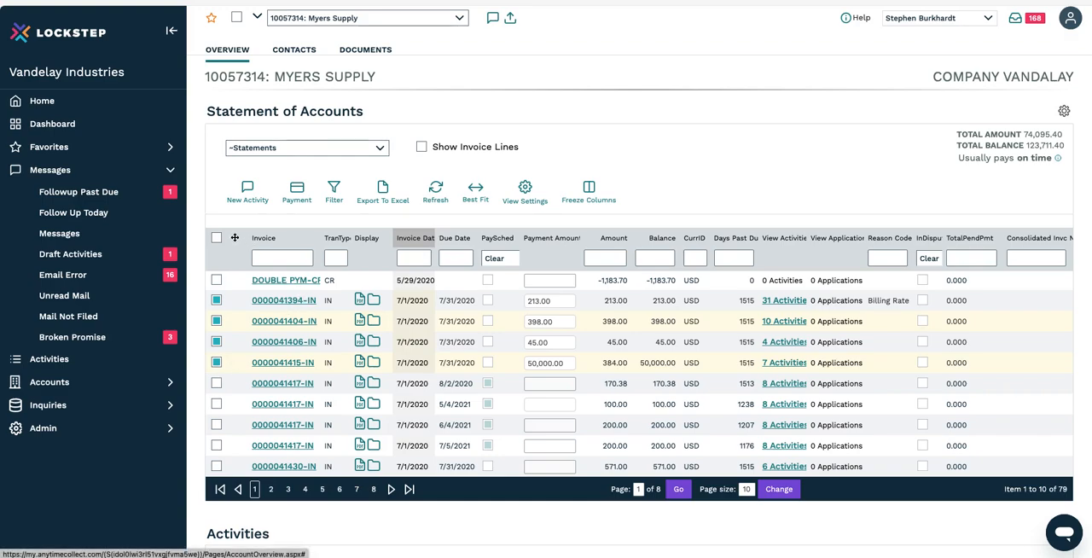
pyautogui.click(216, 238)
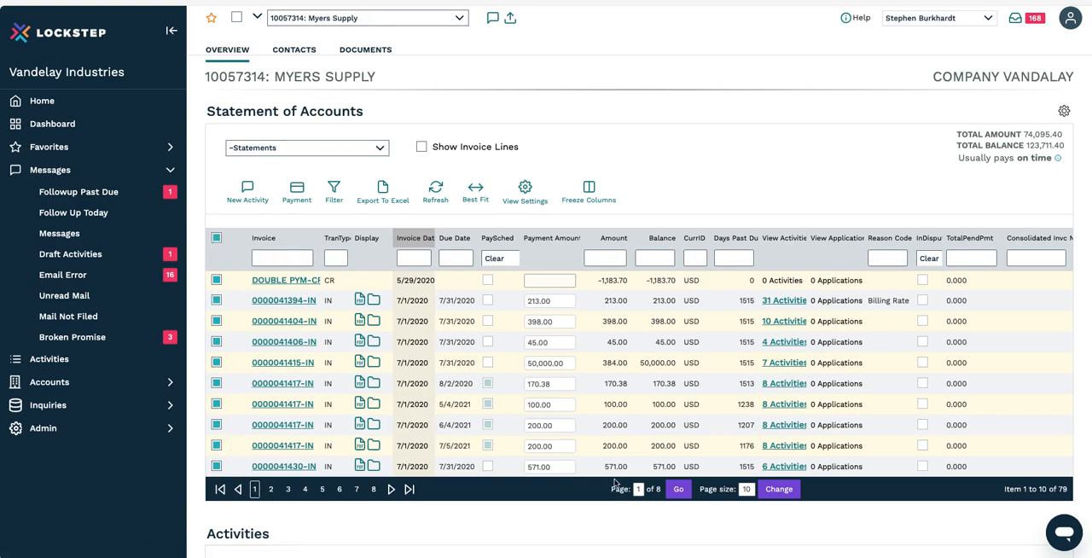
# Step: Set the page size of the Statement of Accounts to 50
pyautogui.doubleClick(747, 489)
pyautogui.press('BackSpace')
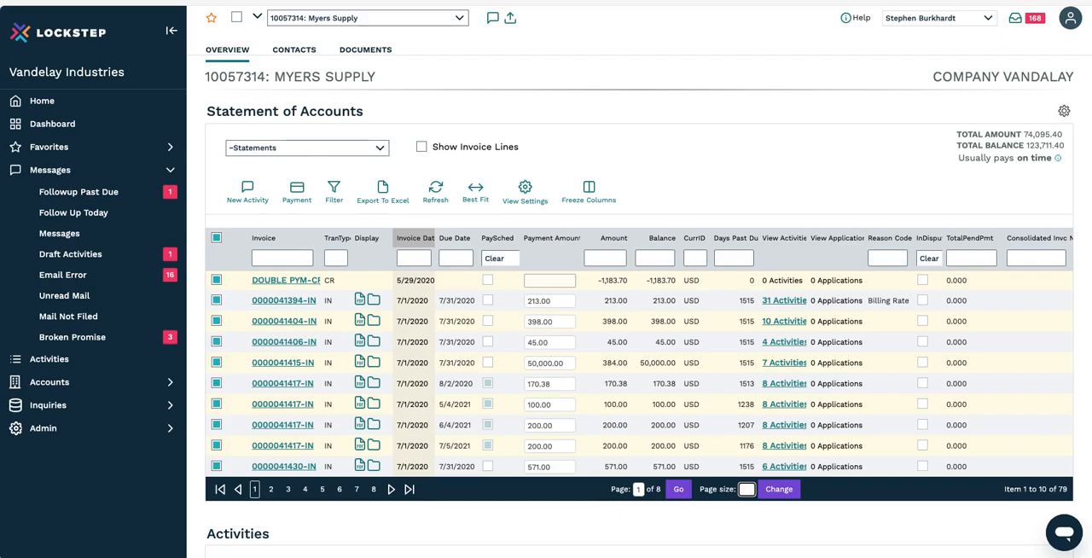
pyautogui.write('50')
pyautogui.press('Return')
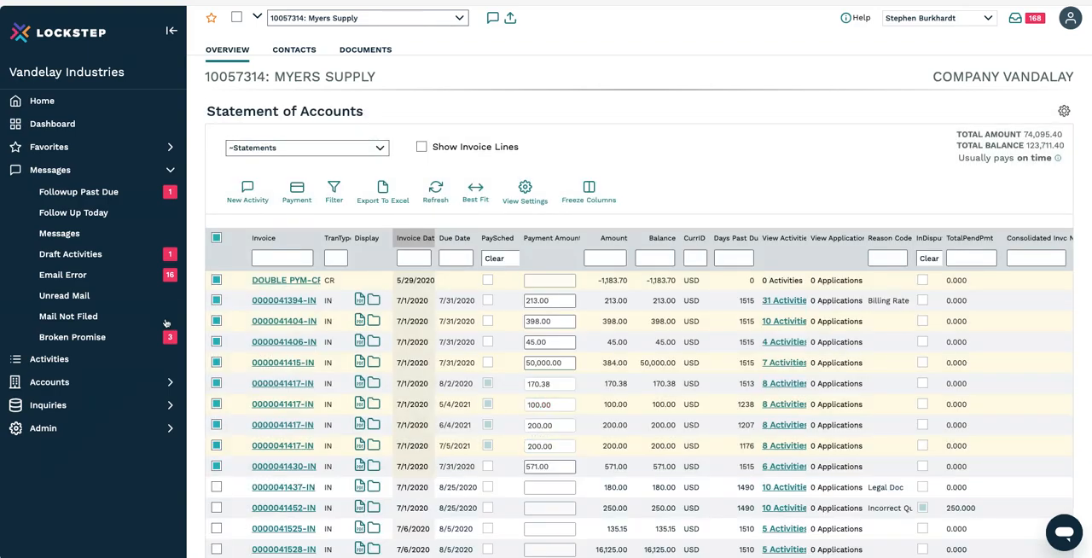
# Step: Clear the whole invoice selection and select only the 398.00, 45.00, 384.00 and 170.38 invoices
pyautogui.click(217, 237)
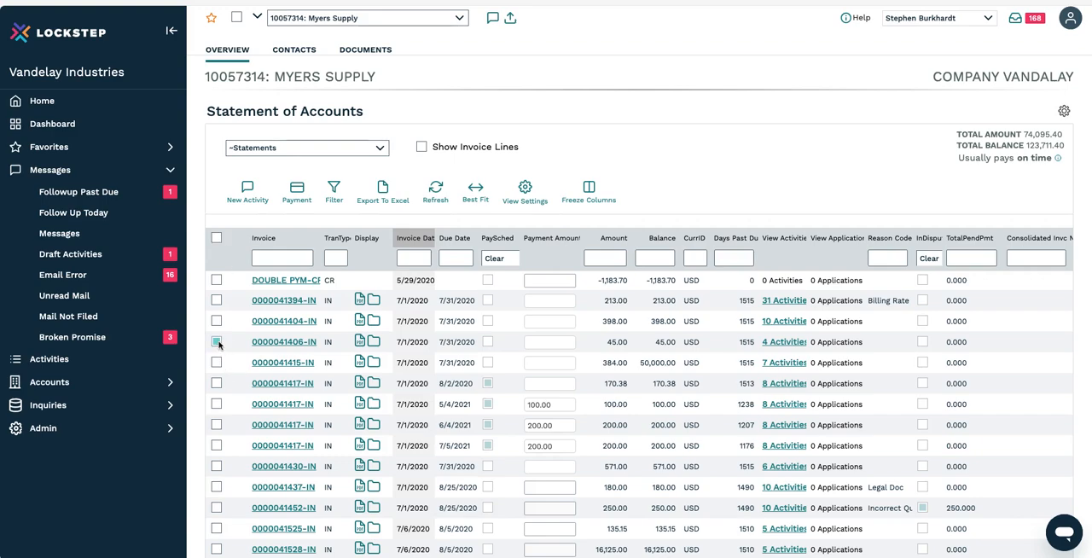
pyautogui.click(217, 321)
pyautogui.click(217, 341)
pyautogui.click(217, 362)
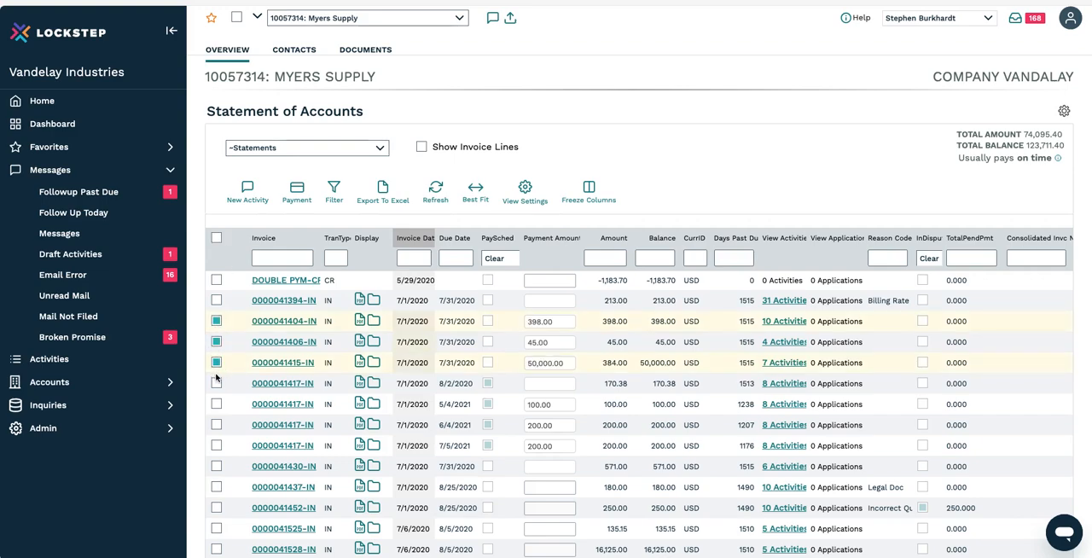
pyautogui.click(216, 383)
# Step: Create a new activity from the selected invoices and set its activity type to EmailSend
pyautogui.click(249, 188)
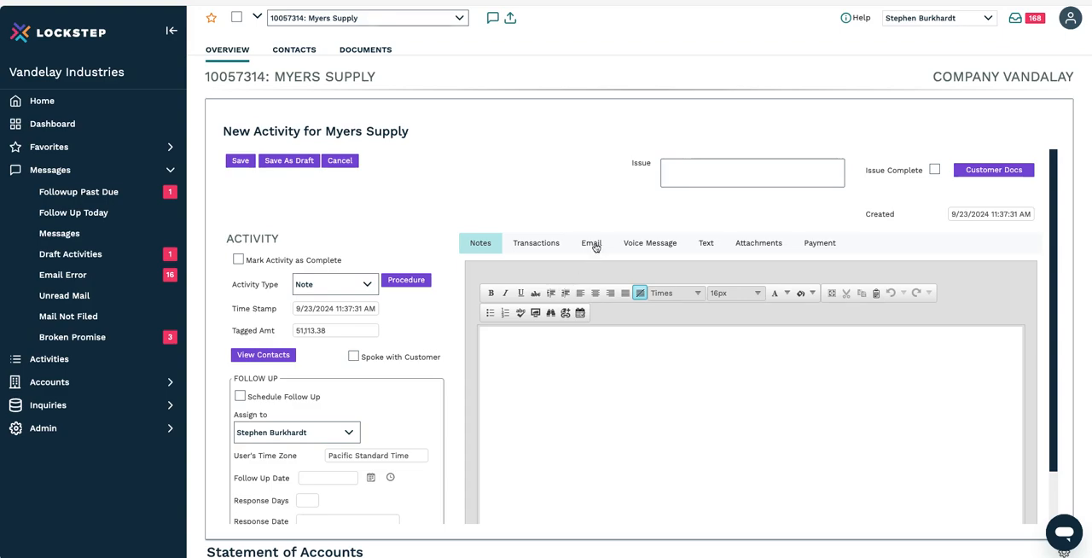
pyautogui.click(324, 289)
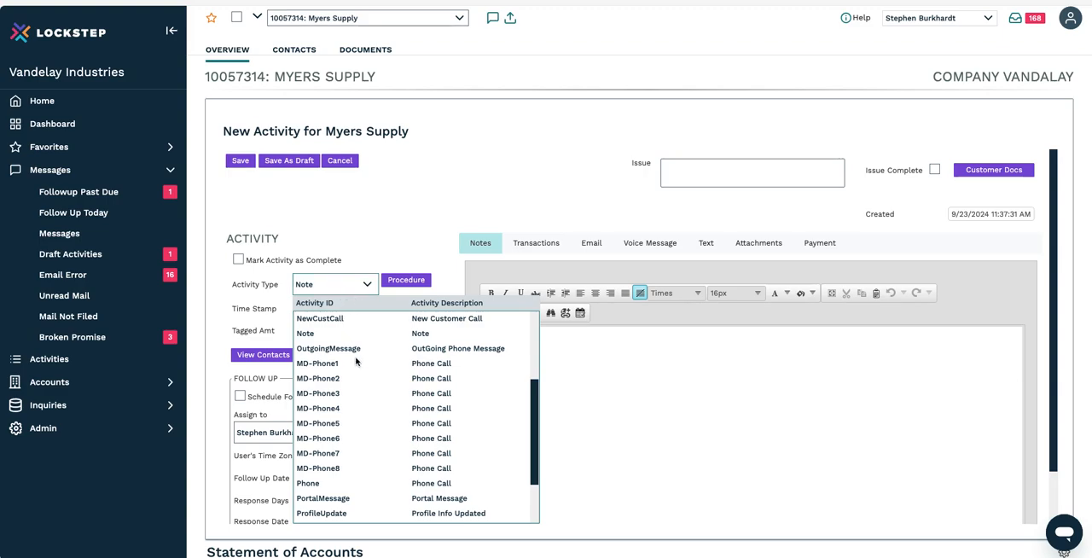
pyautogui.scroll(-1, 358, 379)
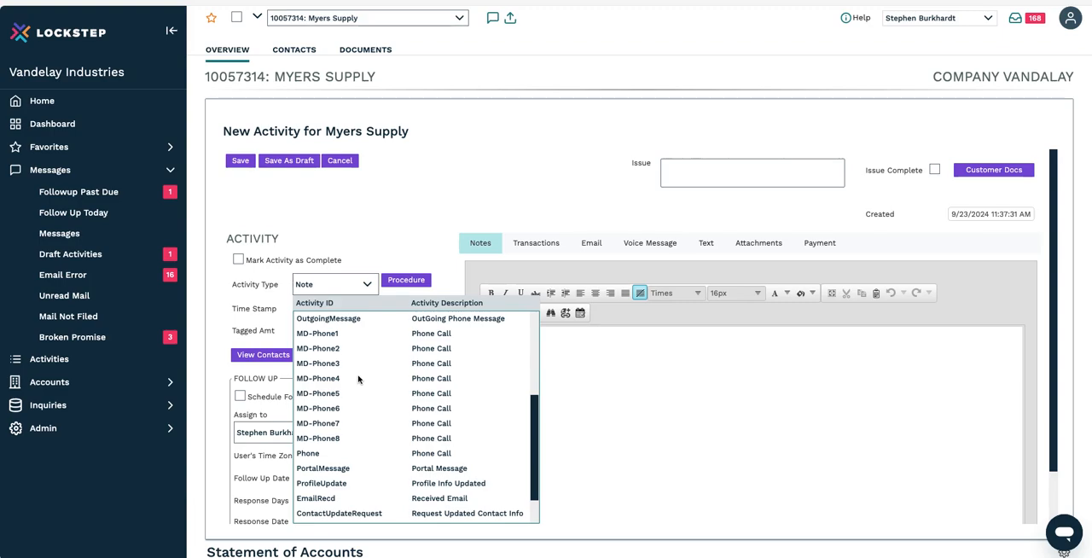
pyautogui.scroll(-1, 358, 379)
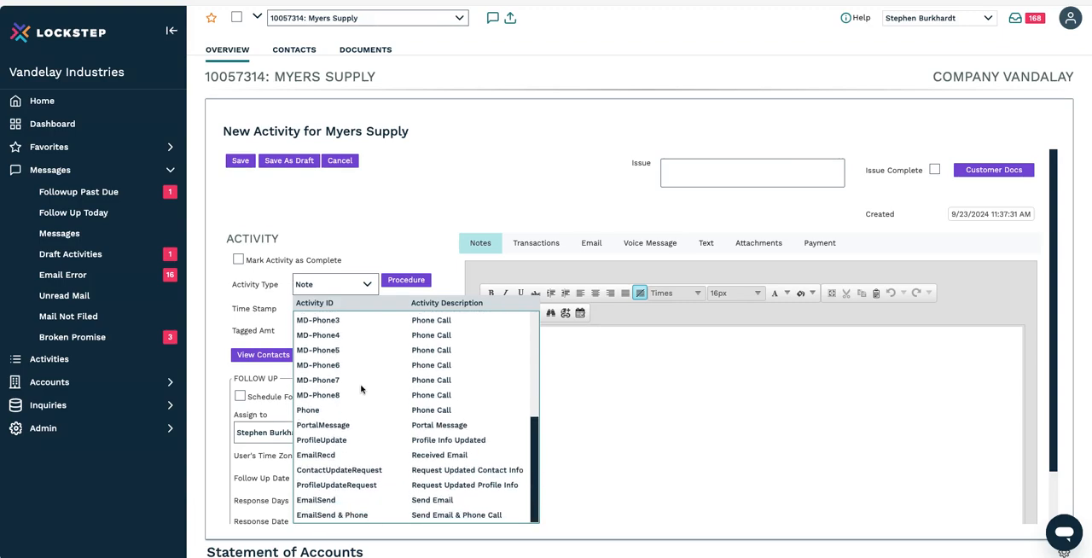
pyautogui.click(450, 501)
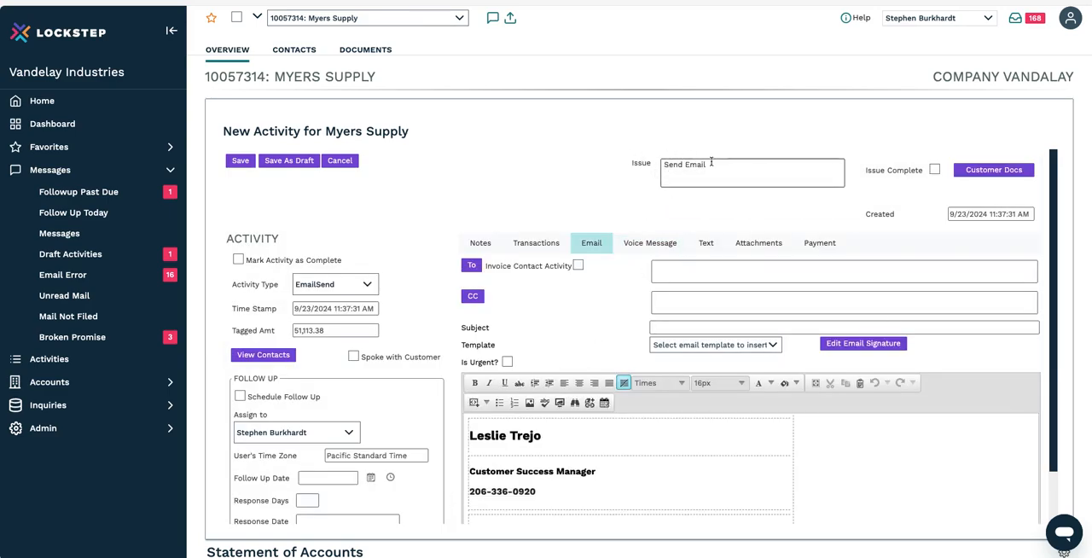
pyautogui.click(468, 417)
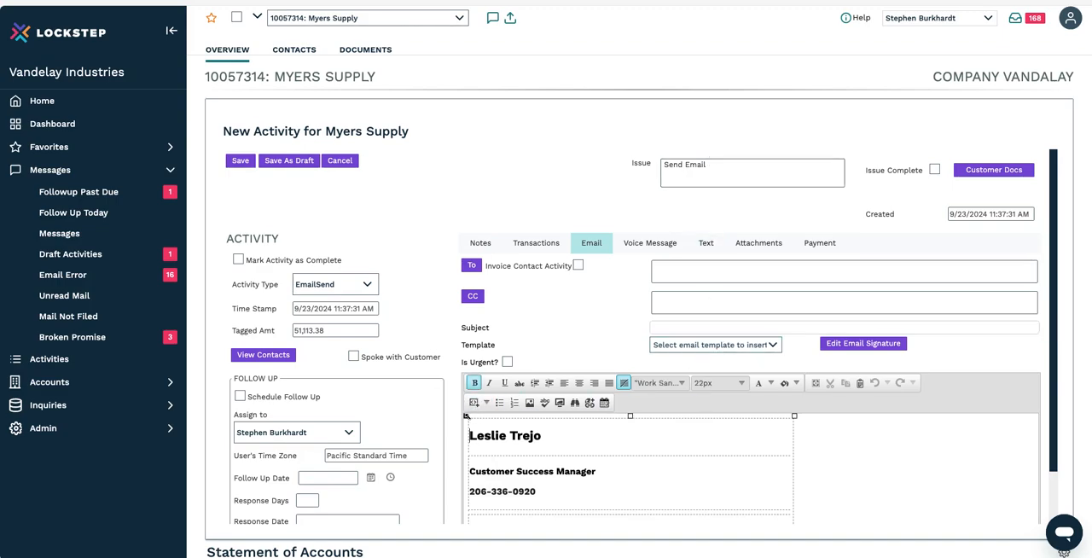
# Step: Review the transactions tagged to the activity and attach the tagged invoices to the email
pyautogui.click(546, 243)
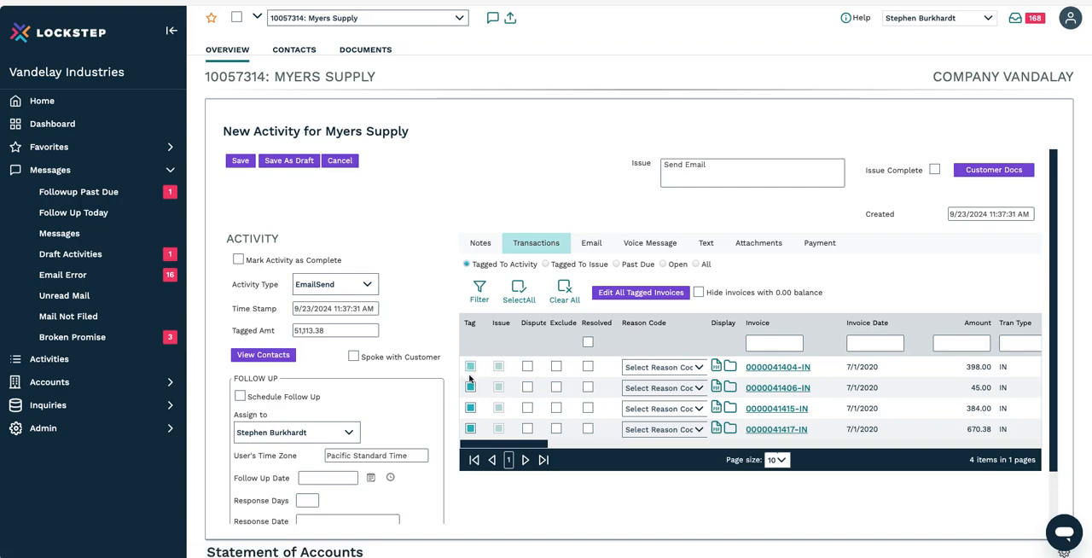
pyautogui.click(470, 429)
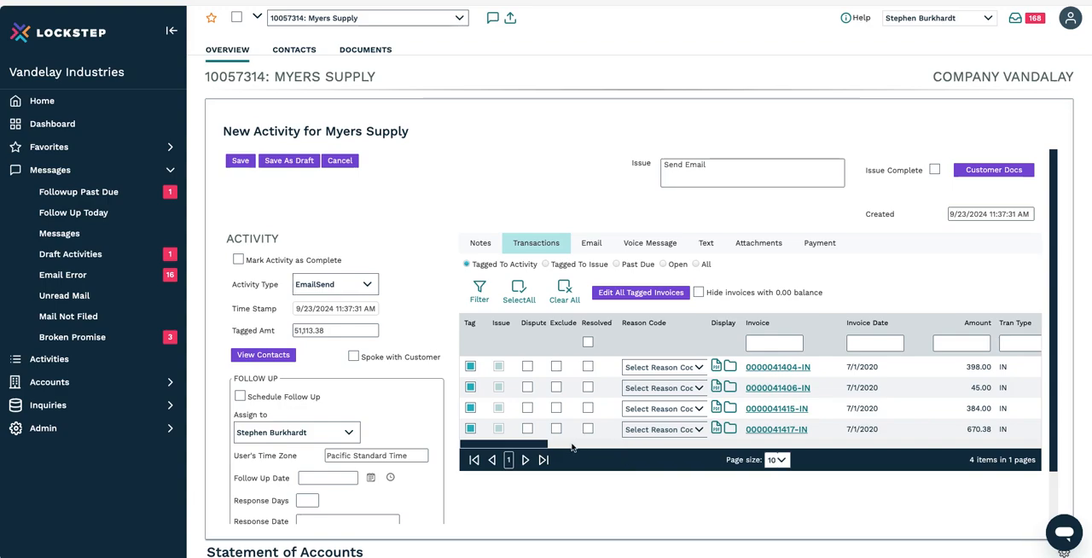
pyautogui.click(747, 255)
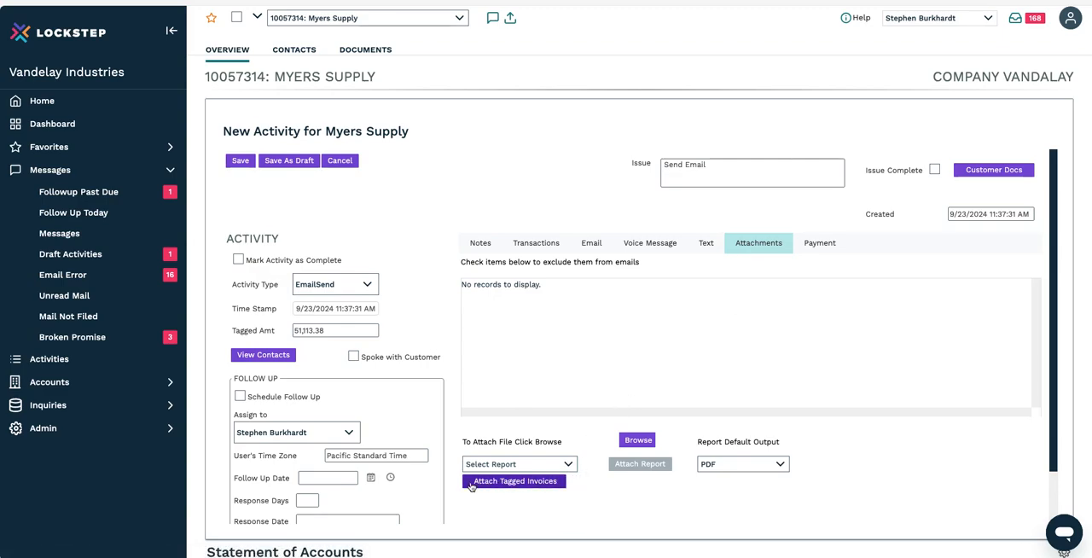
pyautogui.click(517, 487)
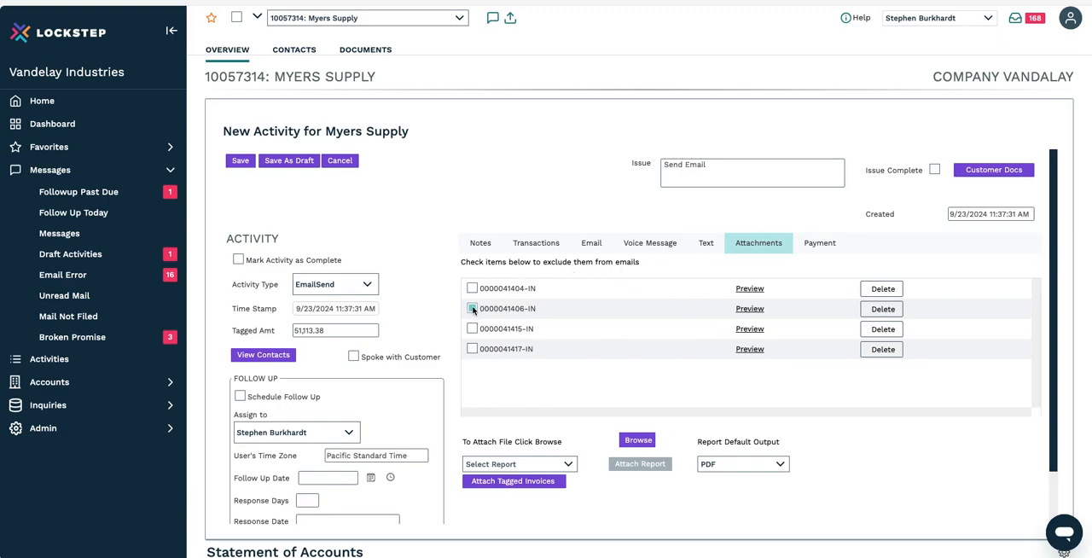
pyautogui.moveTo(573, 263); pyautogui.dragTo(537, 263)
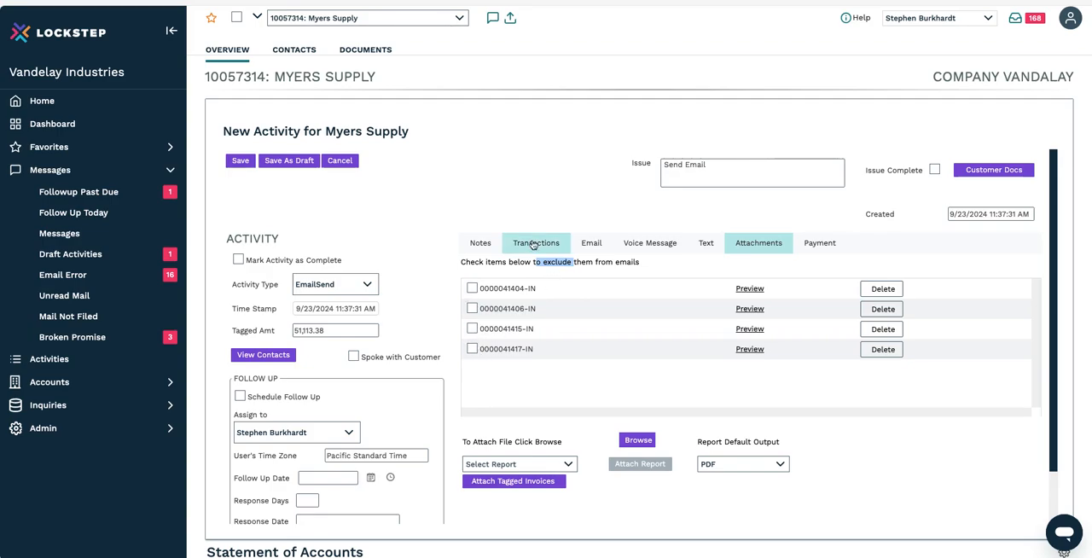
# Step: Address the email to the first contact in the recipient list and set its subject to "Invoice Copies"
pyautogui.click(595, 247)
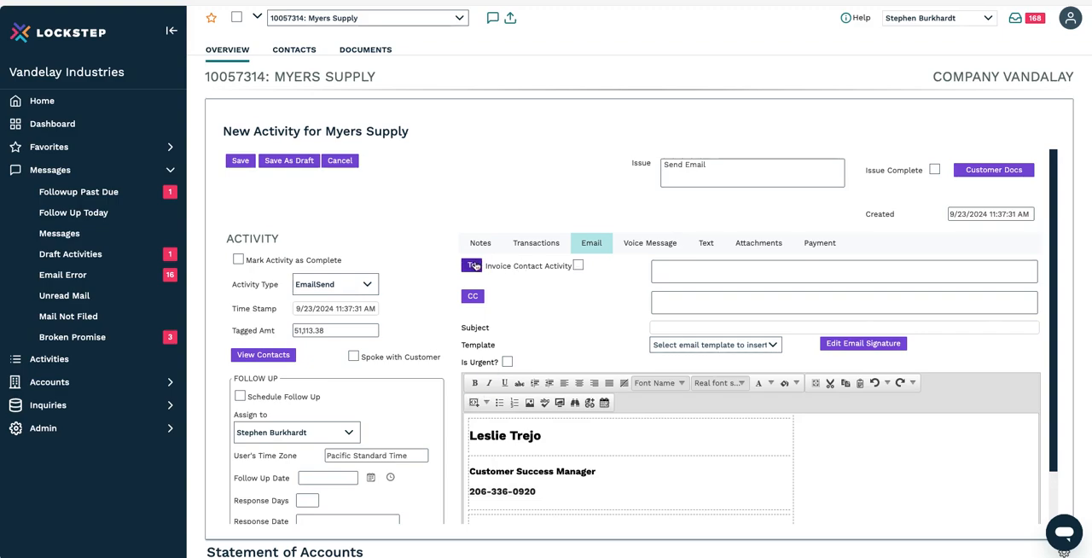
pyautogui.click(475, 265)
pyautogui.click(699, 350)
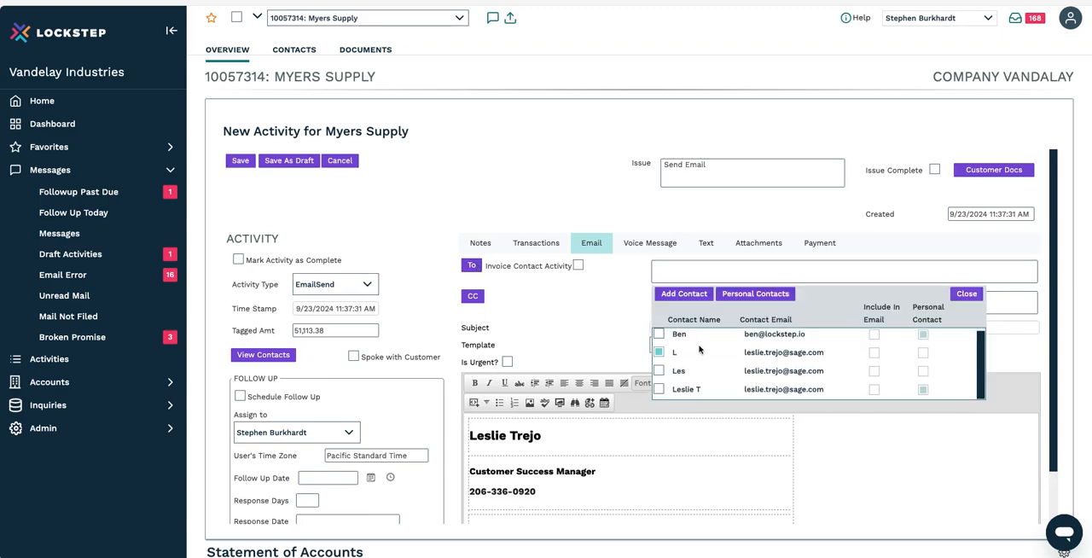
pyautogui.scroll(1, 701, 350)
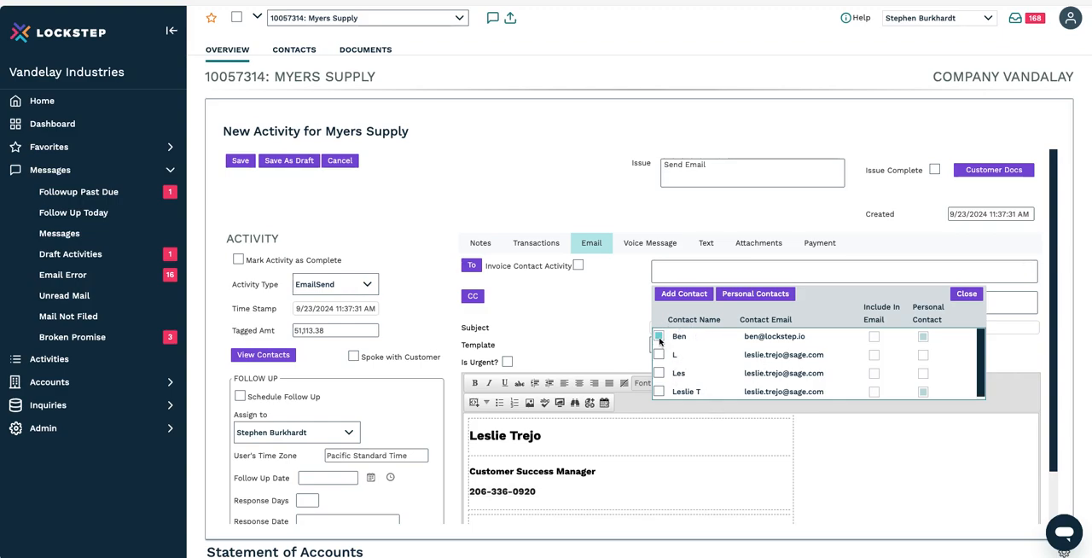
pyautogui.click(659, 337)
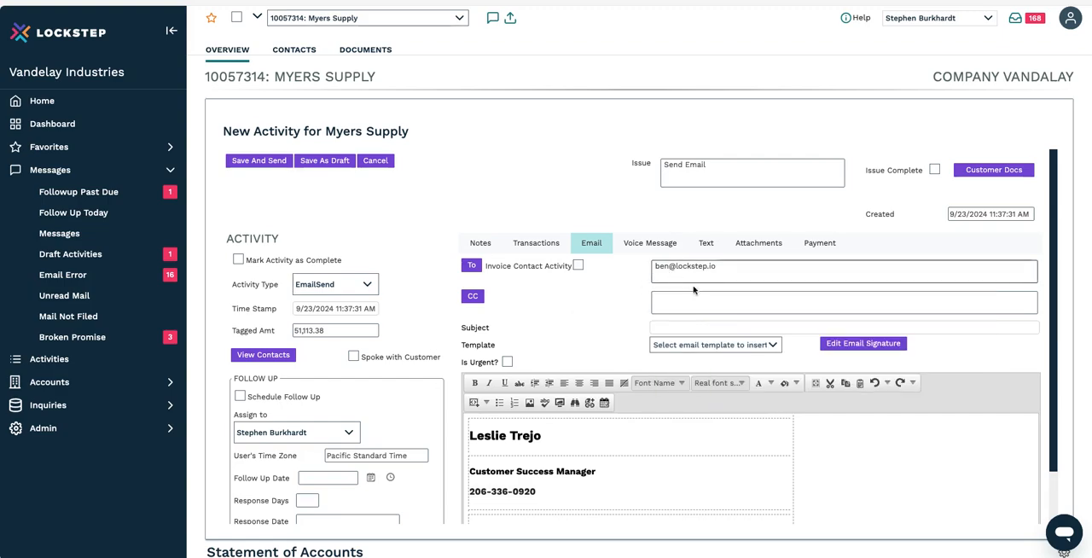
pyautogui.click(691, 297)
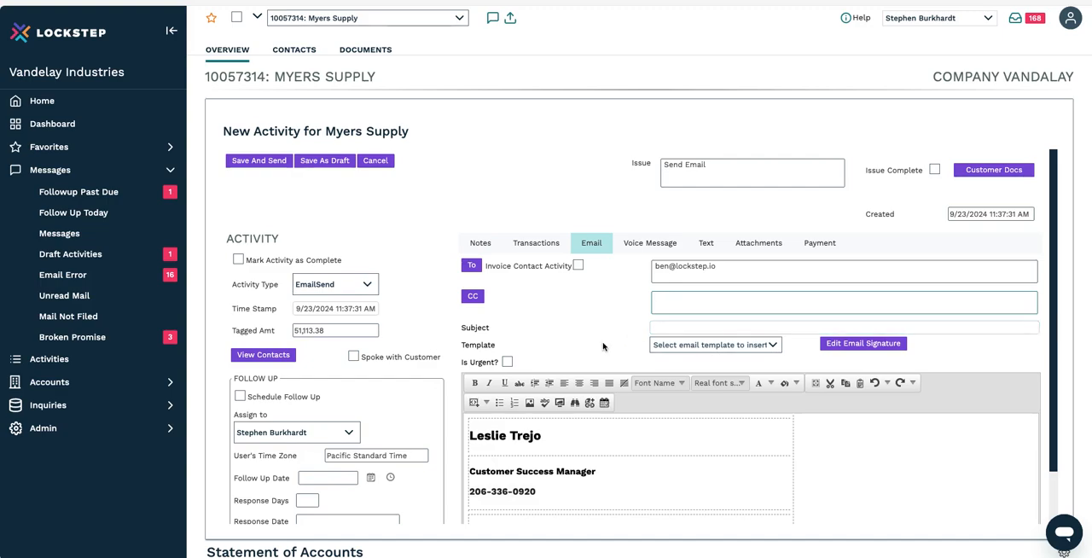
pyautogui.click(663, 328)
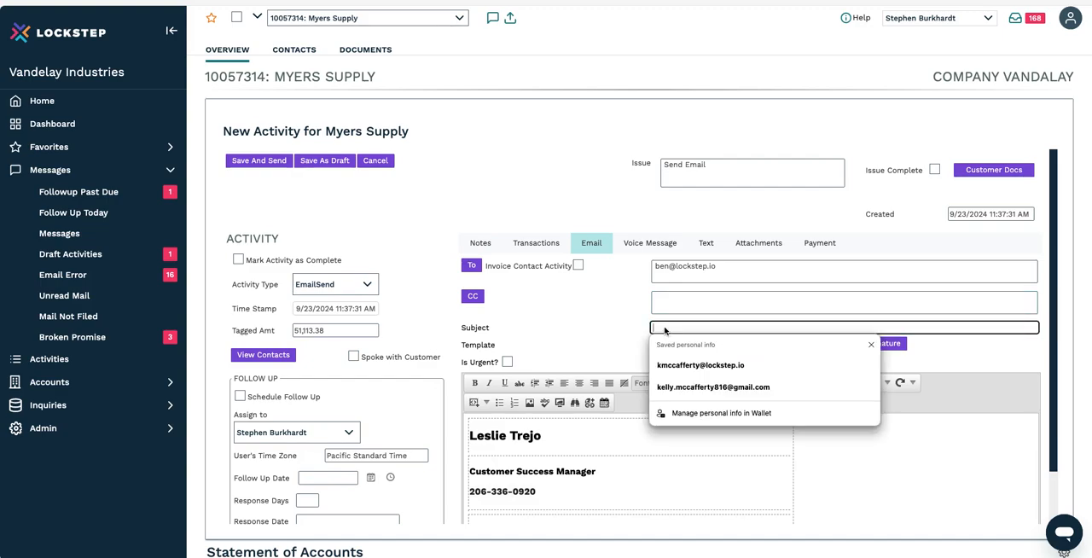
pyautogui.write('Invoice Copies')
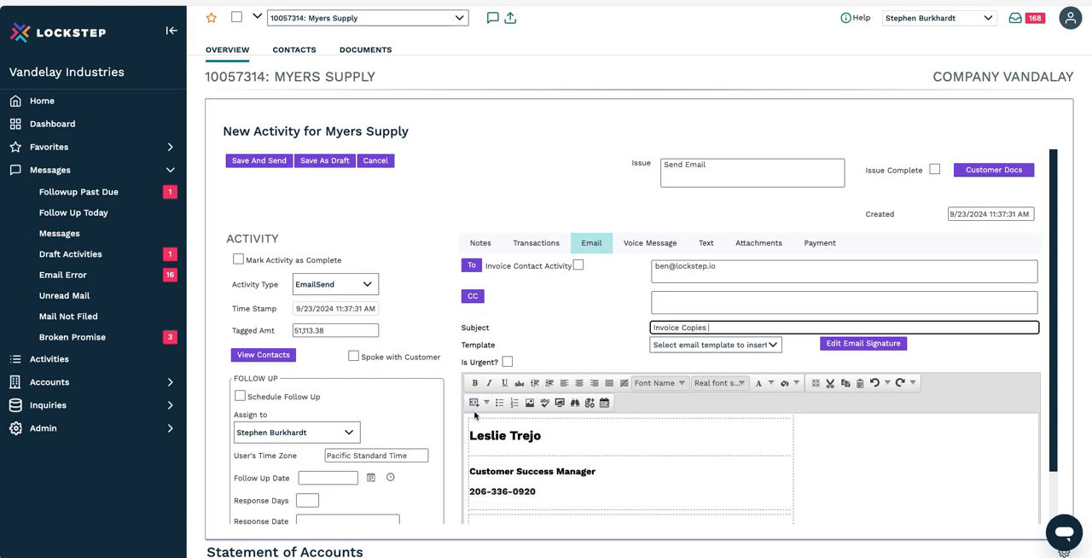
# Step: Try to add text above the signature in the email body, and narrow the signature table
pyautogui.click(469, 434)
pyautogui.write('H')
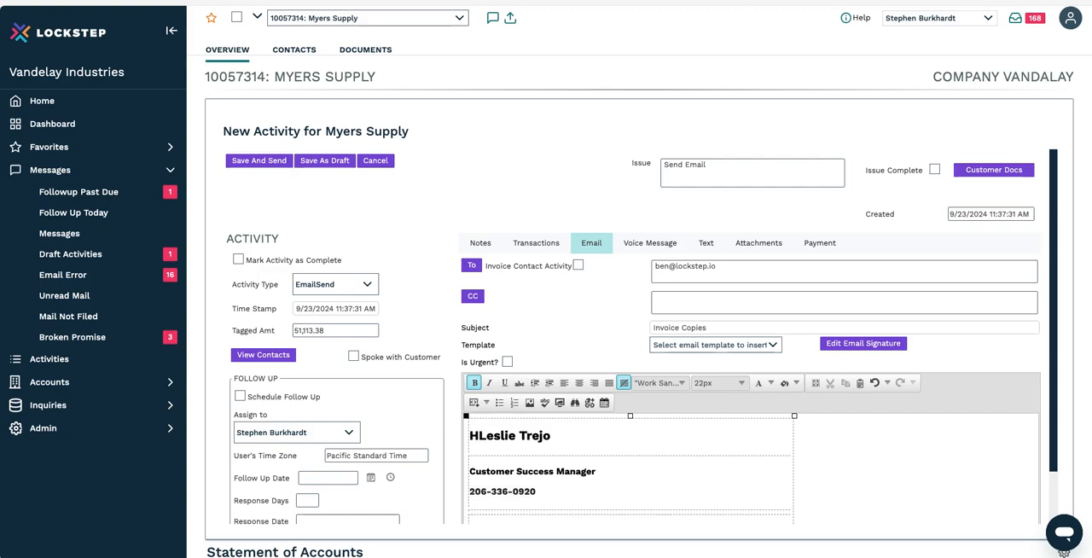
pyautogui.press('BackSpace')
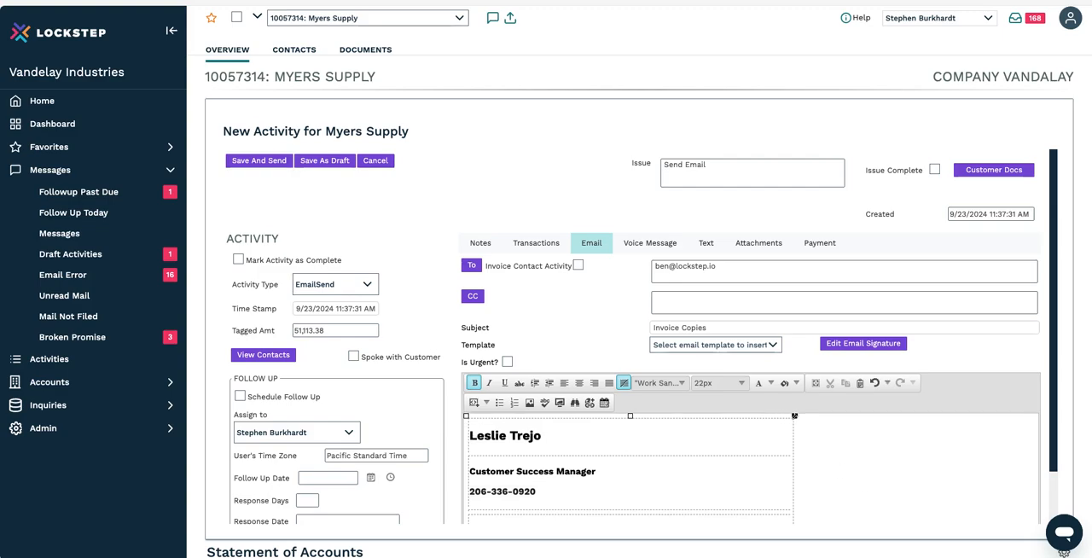
pyautogui.moveTo(795, 415); pyautogui.dragTo(694, 444)
pyautogui.scroll(-1, 549, 456)
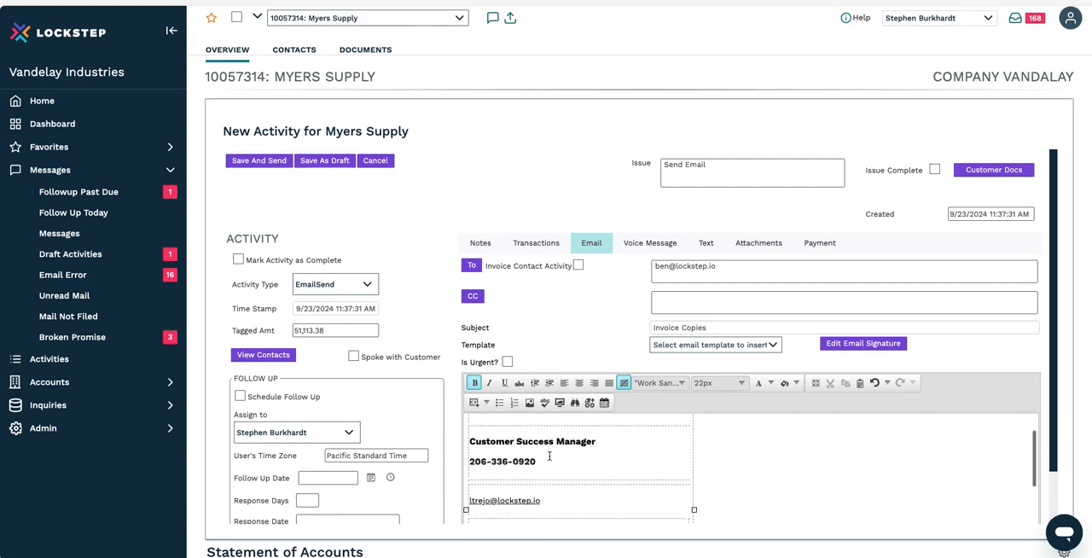
pyautogui.scroll(1, 610, 461)
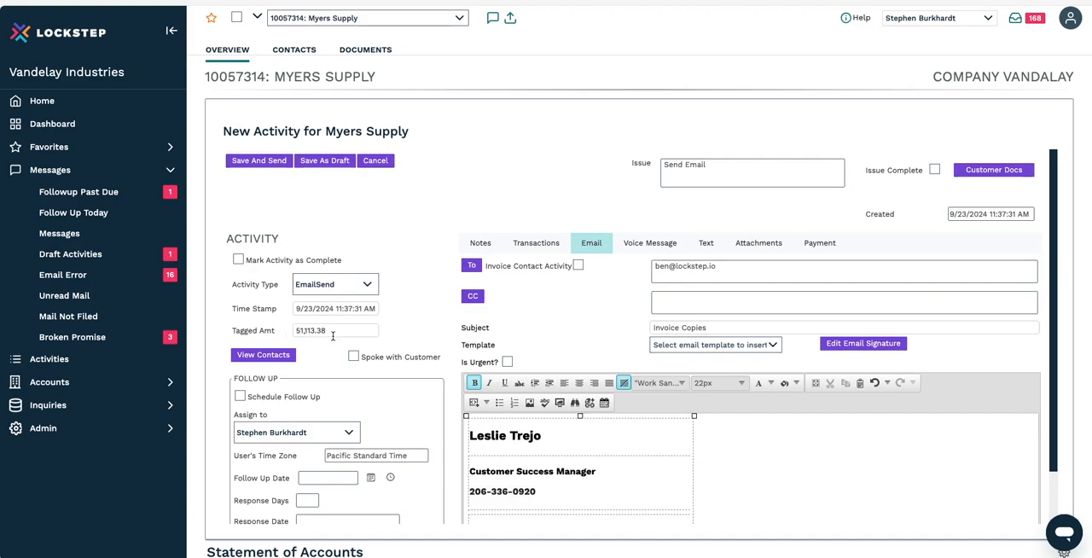
# Step: Look over the email activity's details and cancel the activity without sending it
pyautogui.scroll(-1, 353, 330)
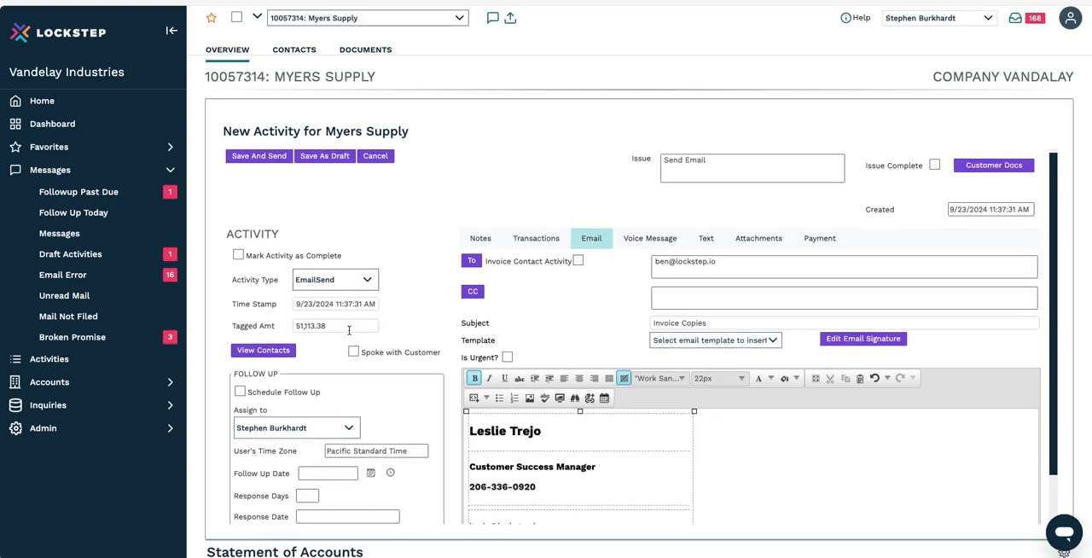
pyautogui.scroll(-2, 349, 329)
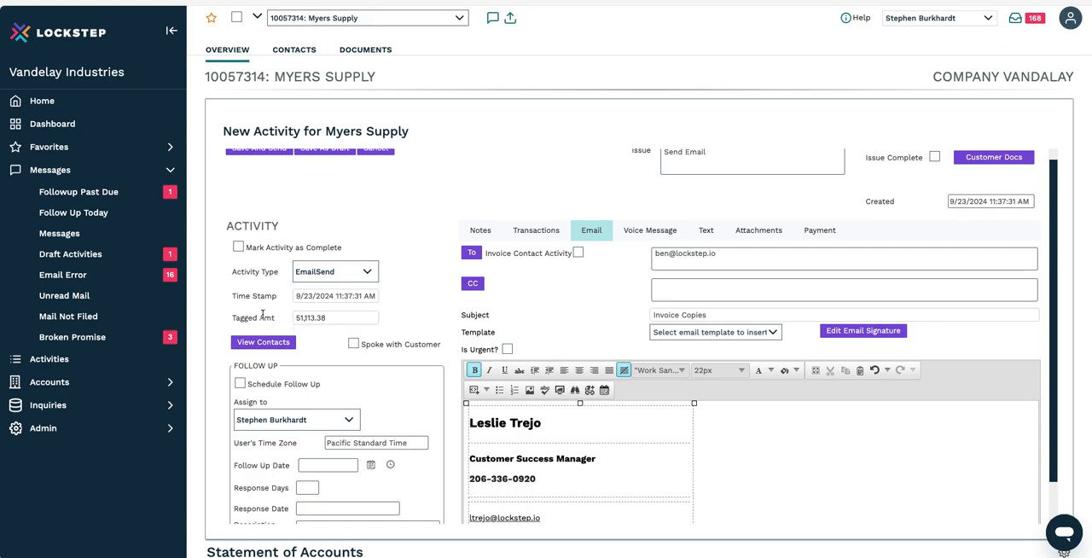
pyautogui.scroll(1, 496, 211)
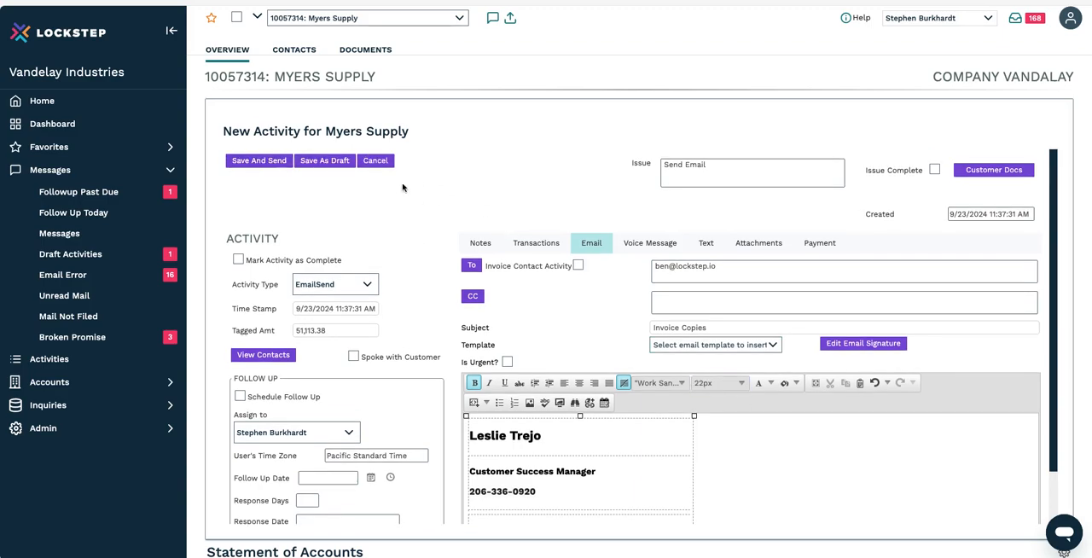
pyautogui.click(382, 164)
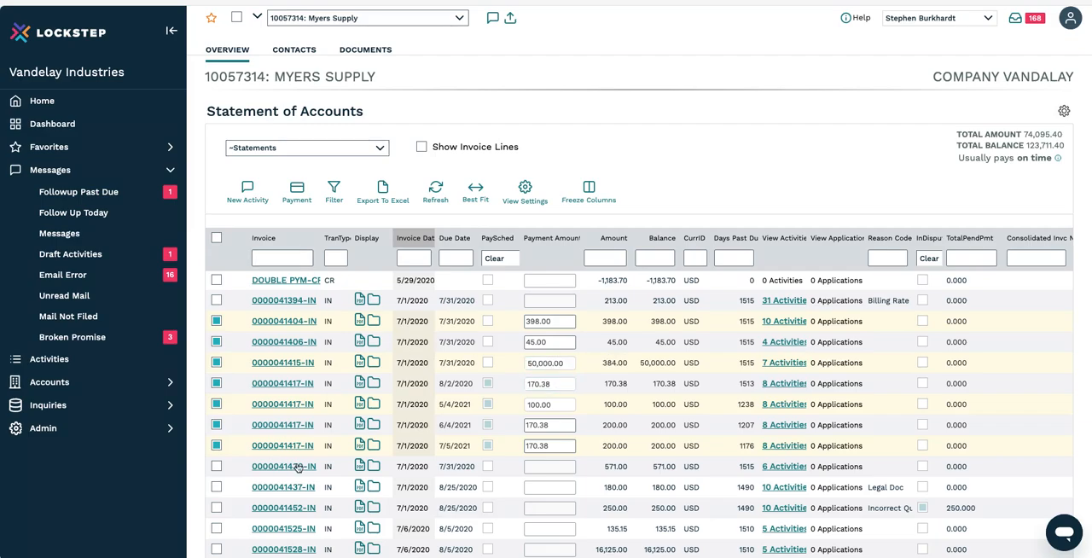
# Step: Clear the current invoice selection and select only the invoices with amounts 398.00, 45.00 and 384.00
pyautogui.click(217, 446)
pyautogui.click(217, 404)
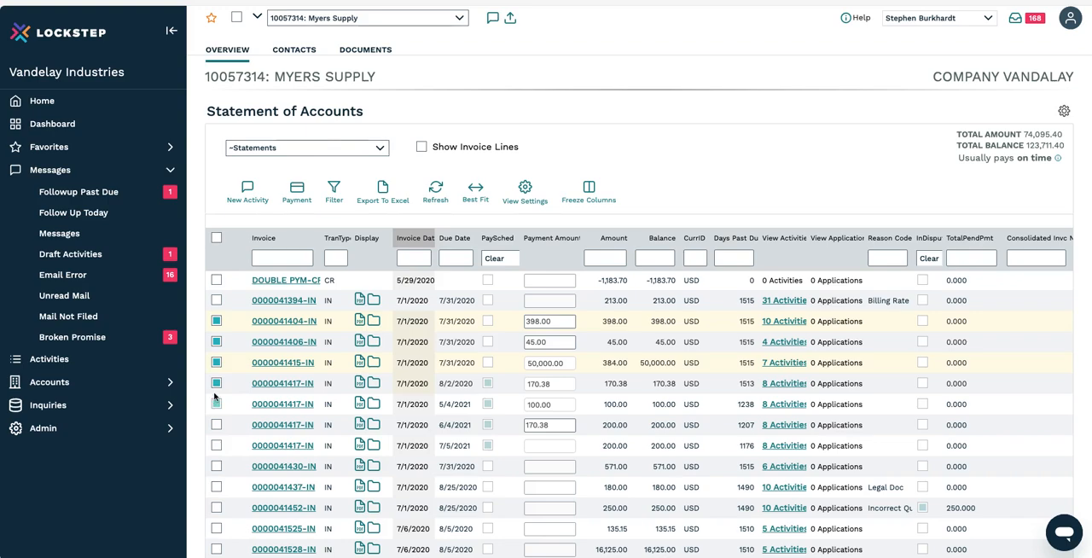
pyautogui.click(217, 384)
pyautogui.click(217, 341)
pyautogui.click(217, 363)
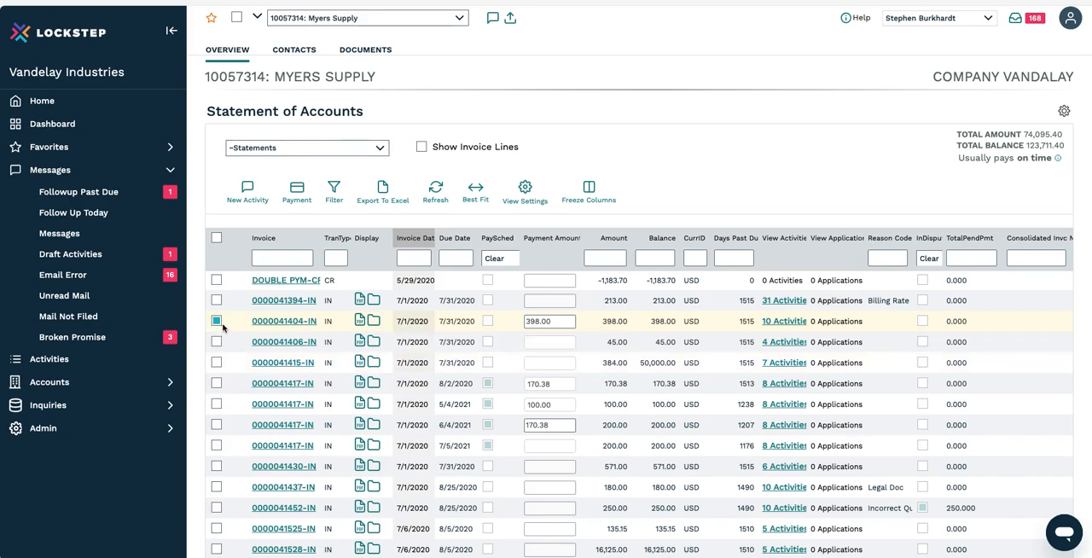
pyautogui.click(217, 321)
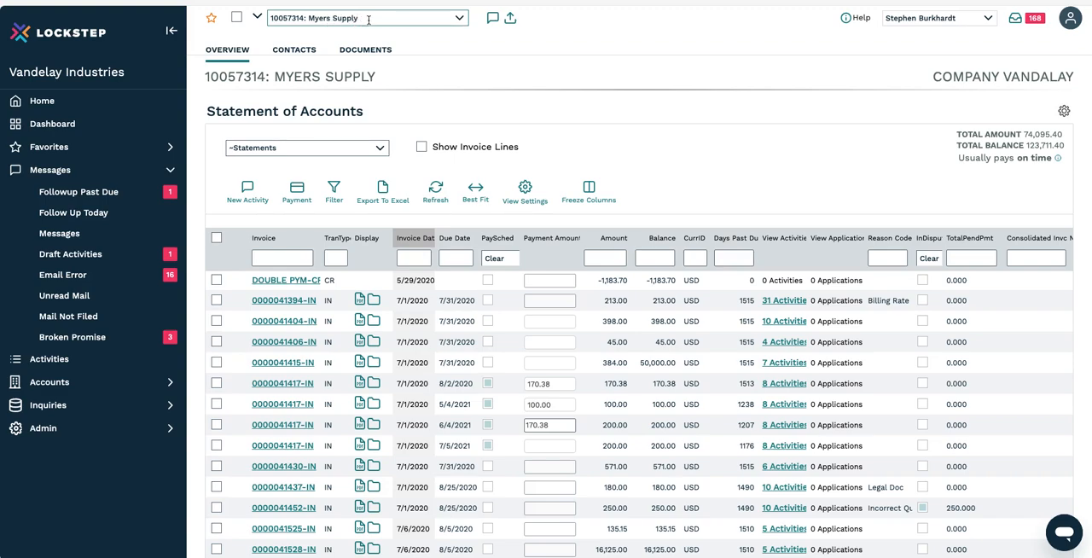
pyautogui.click(217, 321)
pyautogui.click(217, 342)
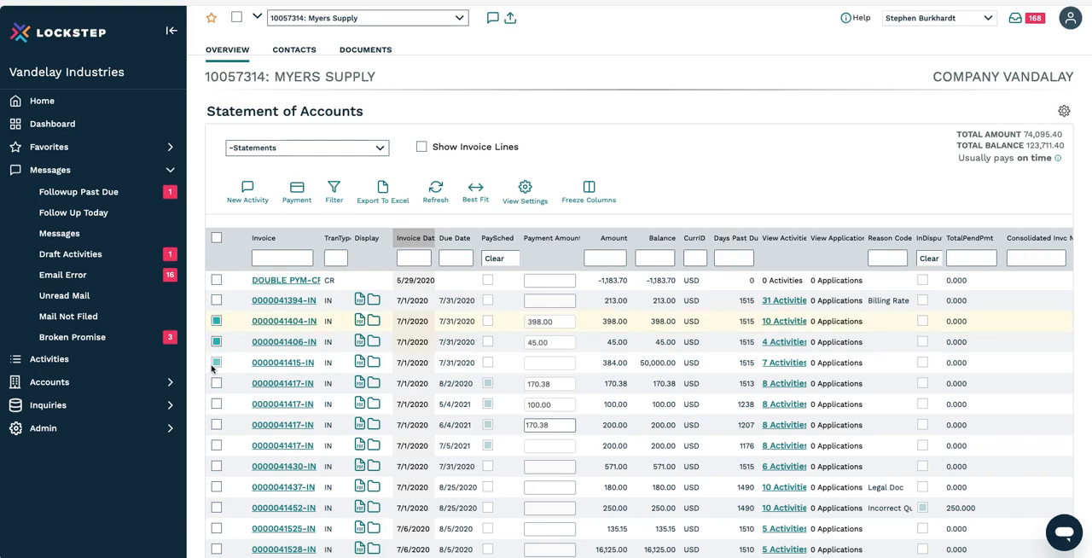
pyautogui.click(213, 364)
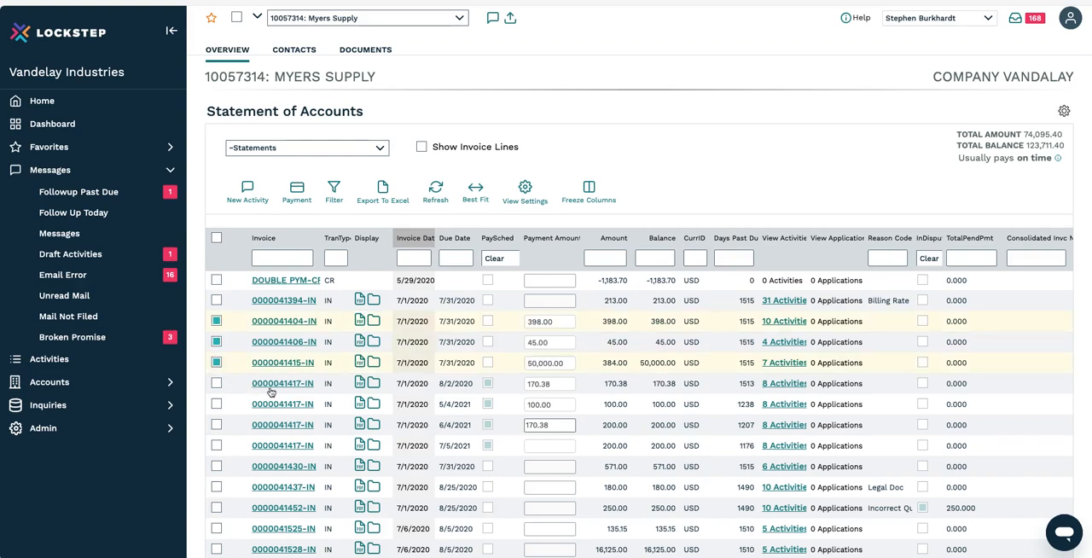
# Step: Create a new activity from the selected invoices and set its activity type to Phone
pyautogui.click(247, 189)
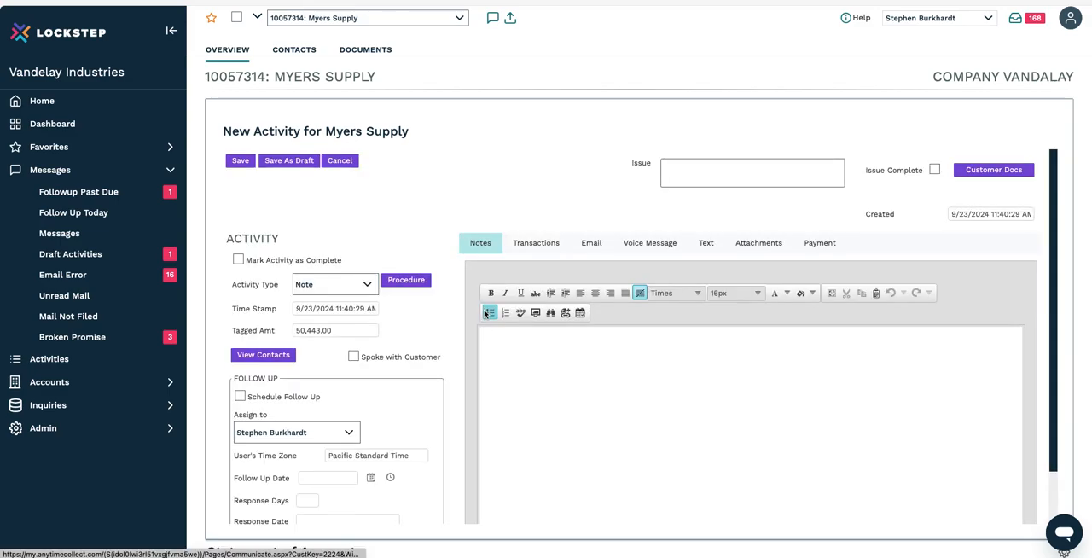
pyautogui.click(367, 285)
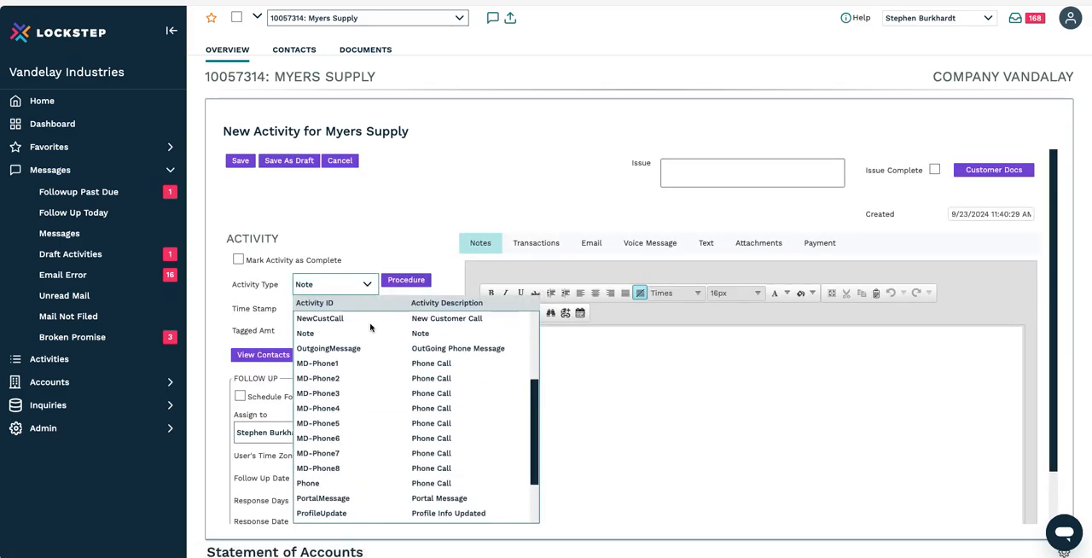
pyautogui.scroll(-1, 367, 373)
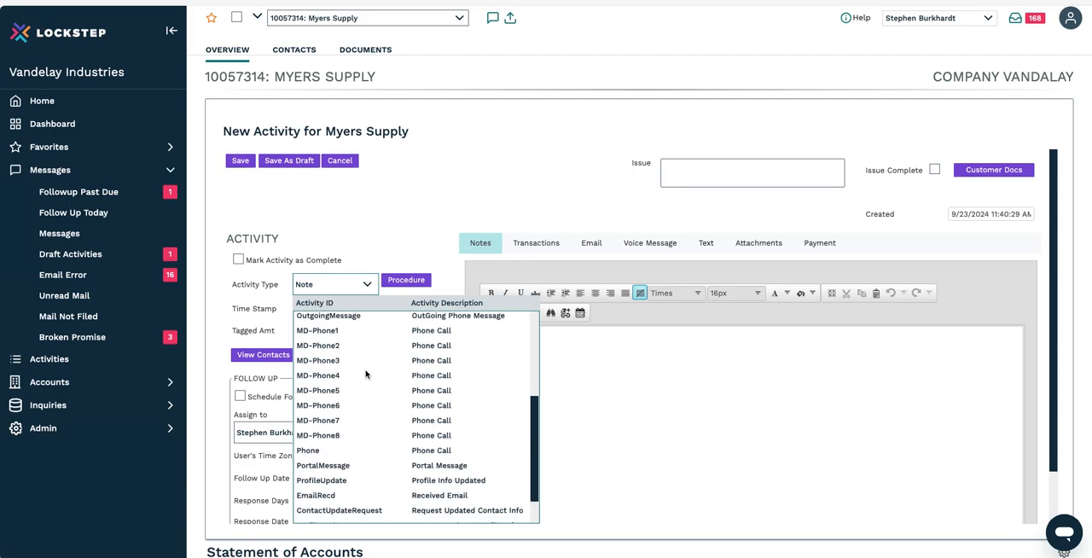
pyautogui.click(364, 449)
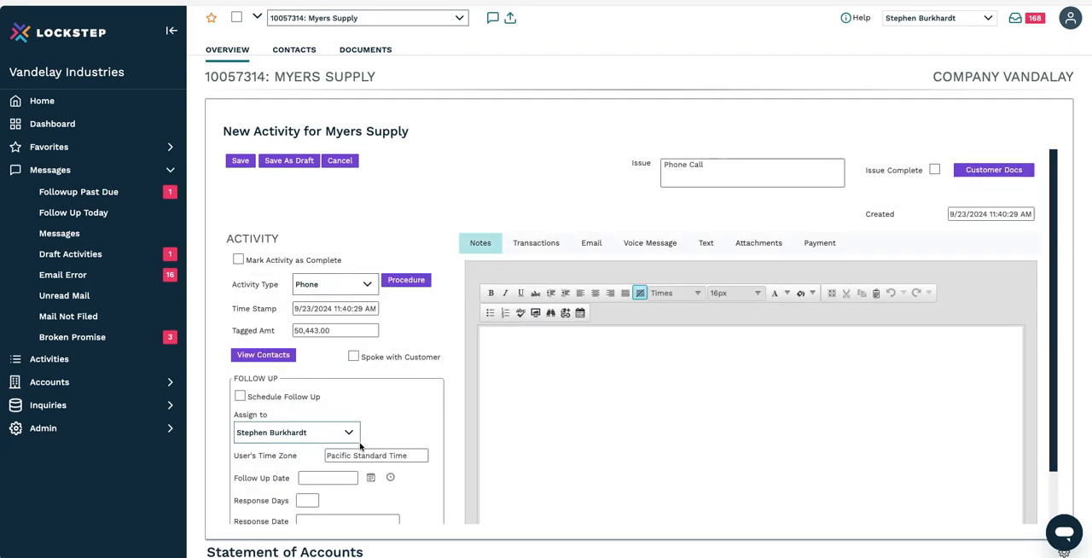
# Step: Write the note "9-23-24 spoke to customer about invoices, they need to check their internal system to make sure the checks have been processed."
pyautogui.click(522, 352)
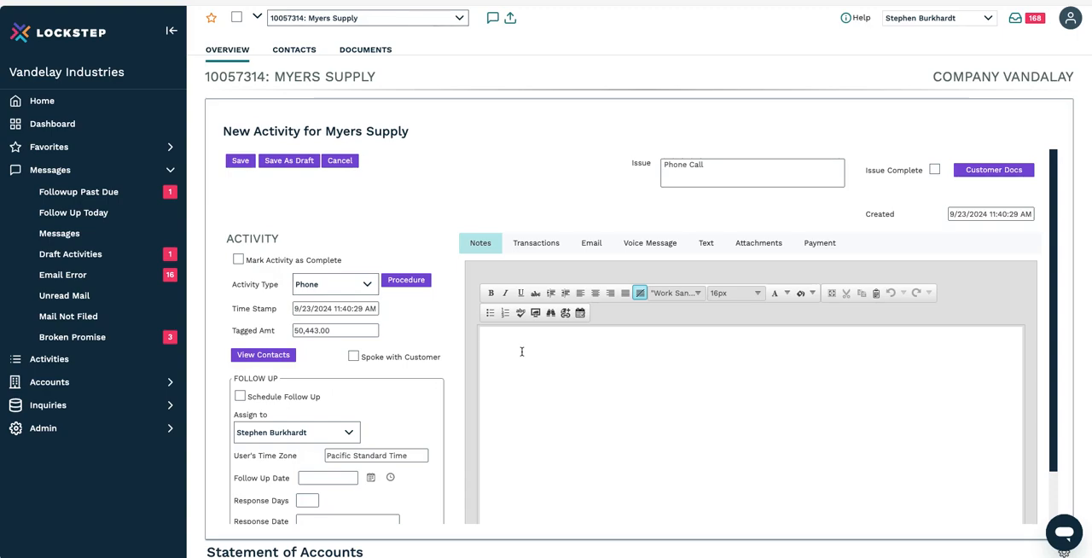
pyautogui.write('9-23-24 ')
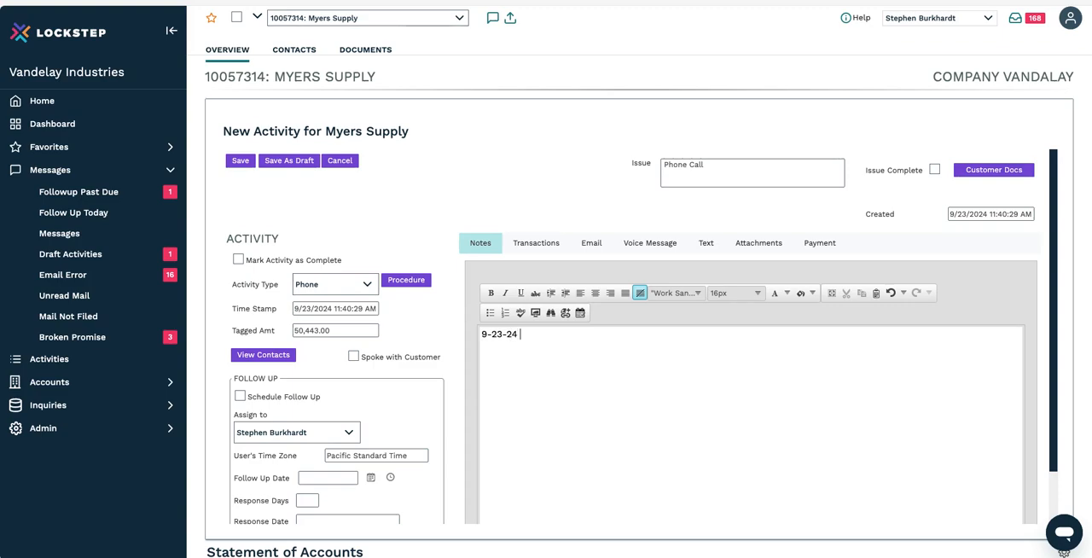
pyautogui.write('spoke to customer')
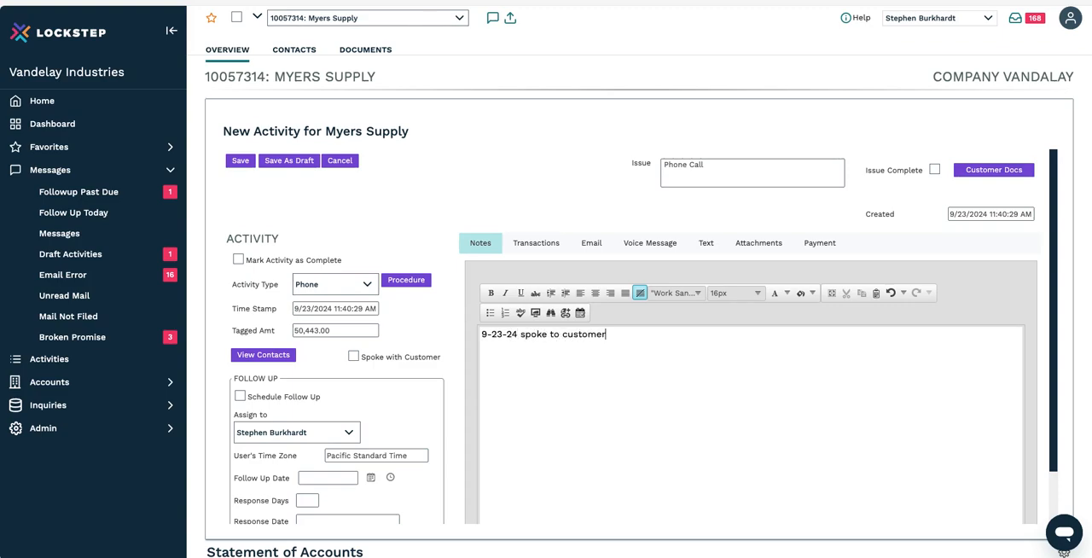
pyautogui.write(' ambout invoices')
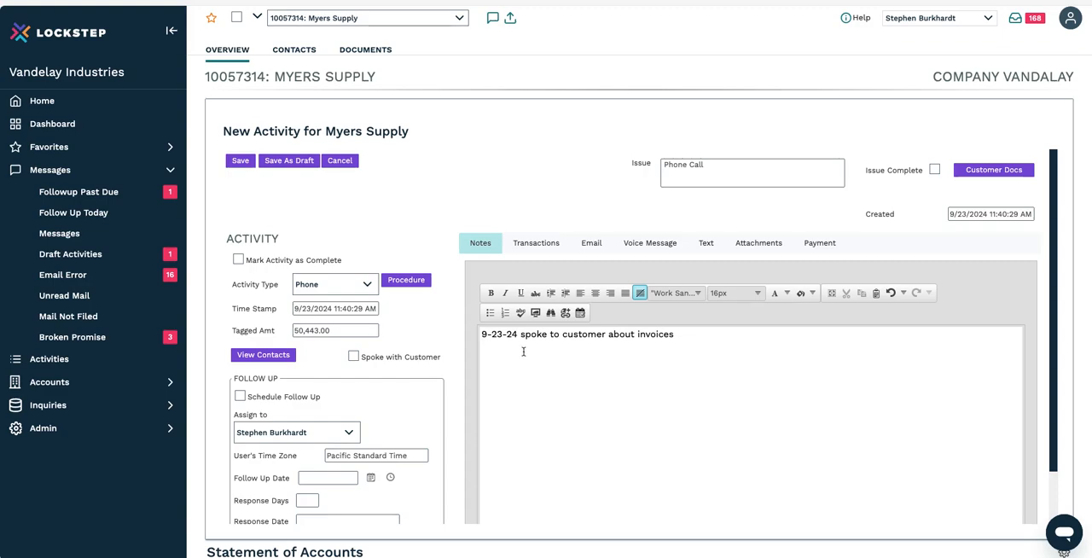
pyautogui.write(', they need to check their')
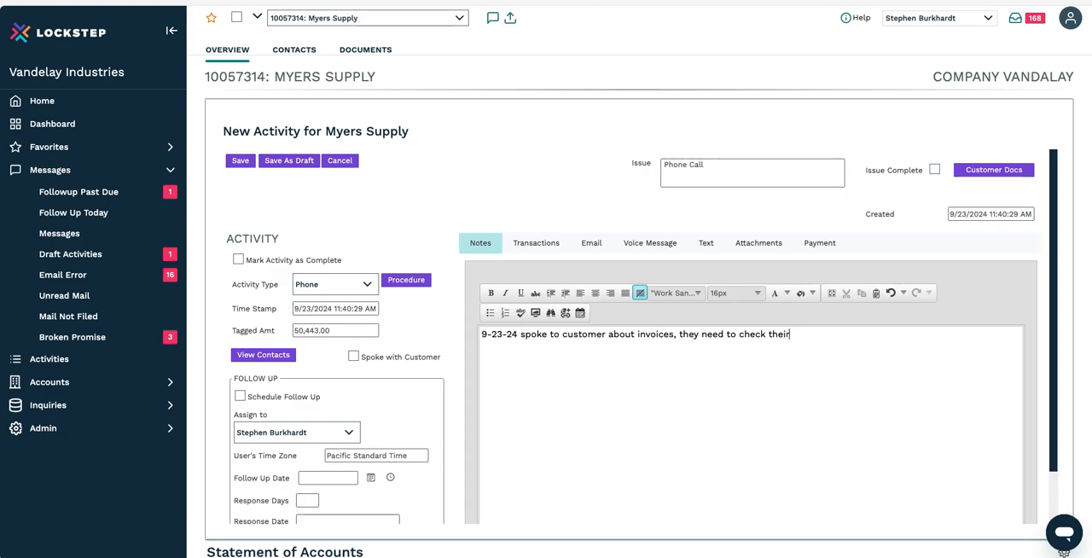
pyautogui.write(' internal system to make sure ')
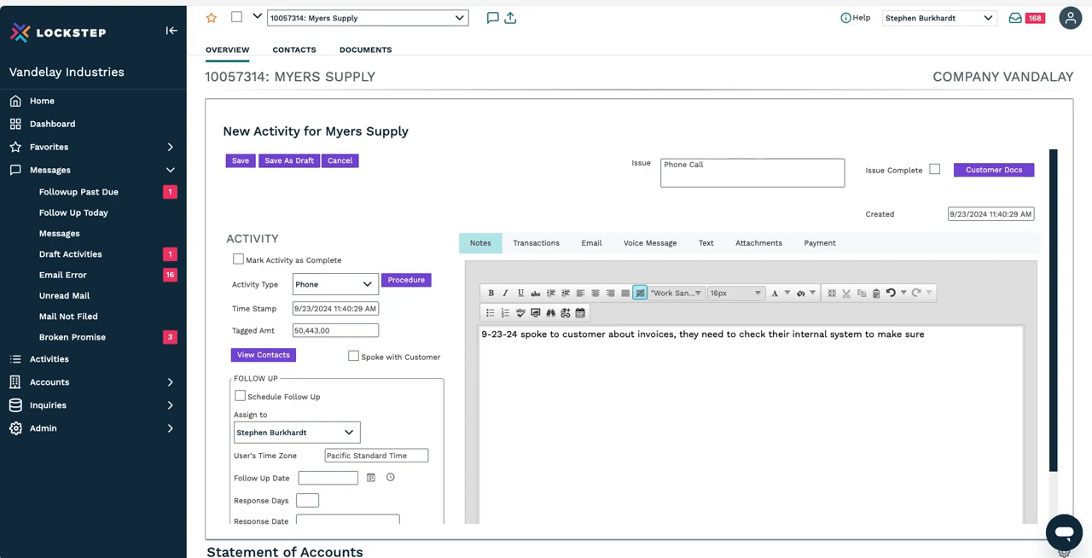
pyautogui.write('the checks have been proccesed.')
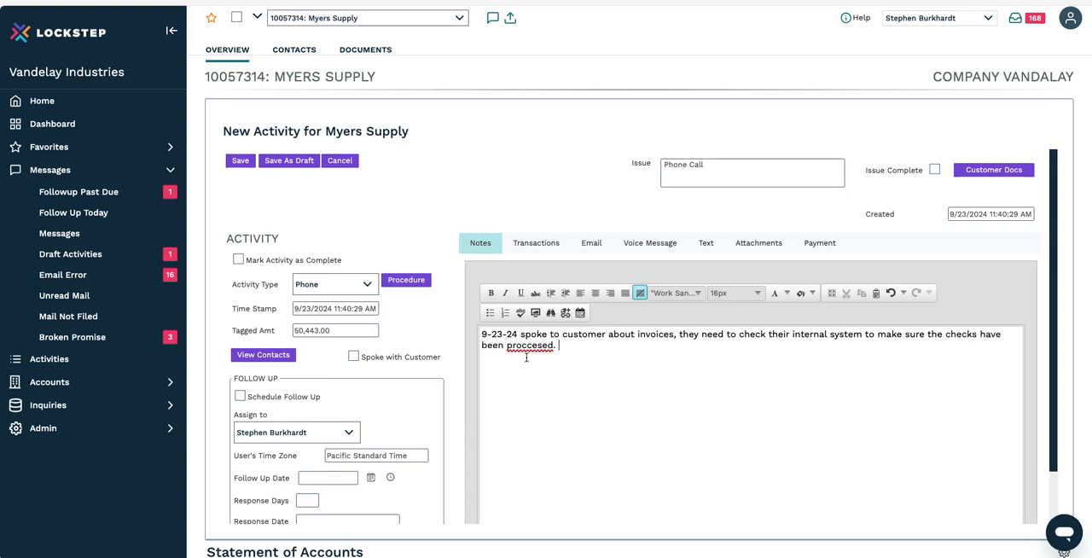
pyautogui.rightClick(541, 344)
pyautogui.click(544, 392)
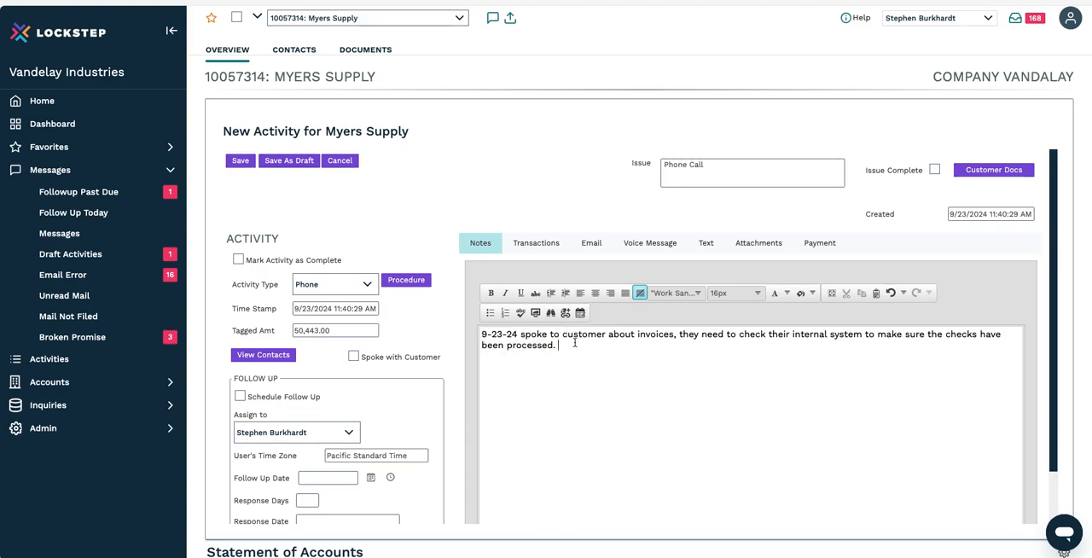
# Step: Mark the phone activity as Spoke with Customer and save it
pyautogui.click(353, 357)
pyautogui.scroll(-1, 417, 377)
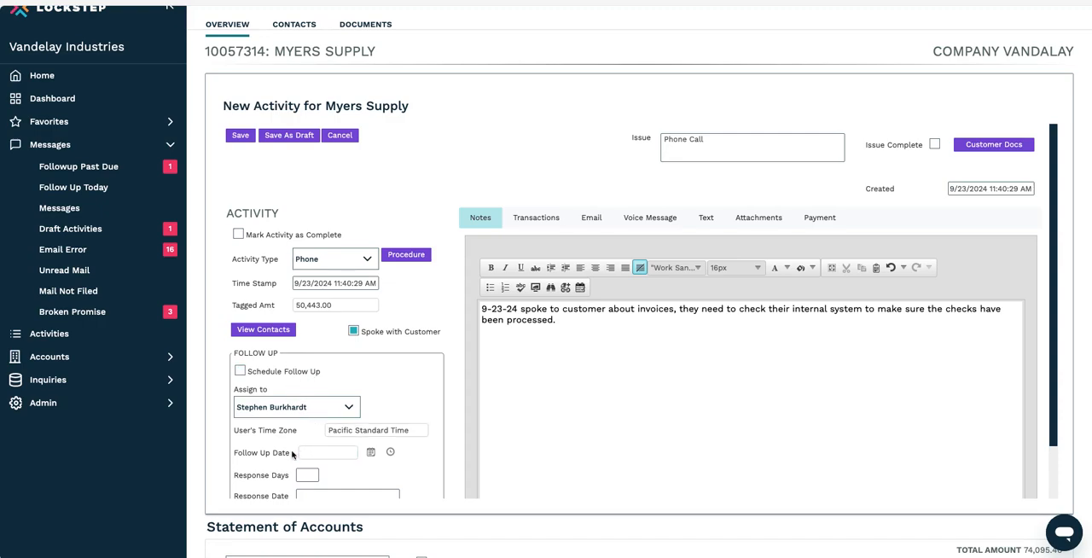
pyautogui.scroll(1, 479, 360)
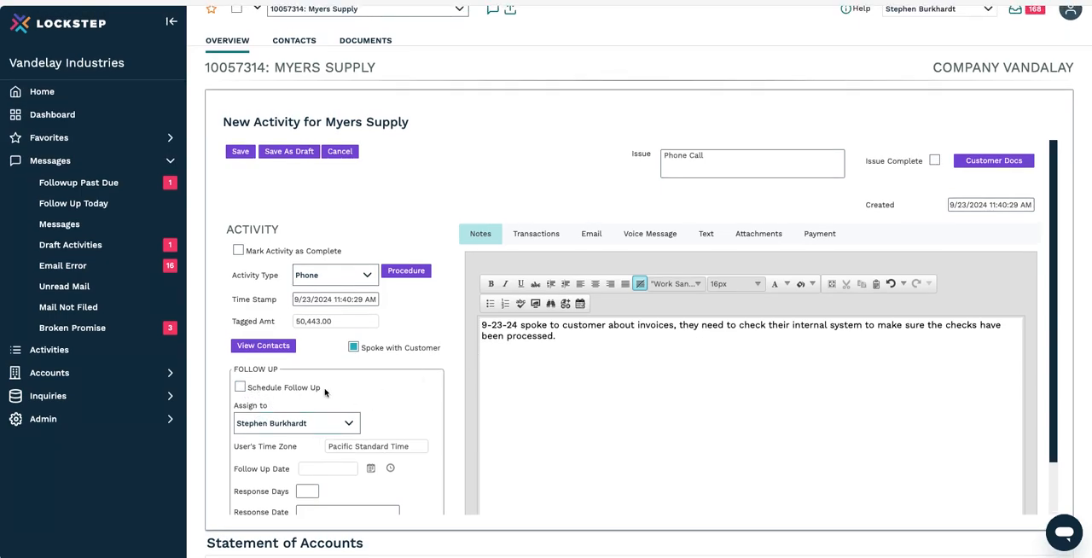
pyautogui.click(242, 152)
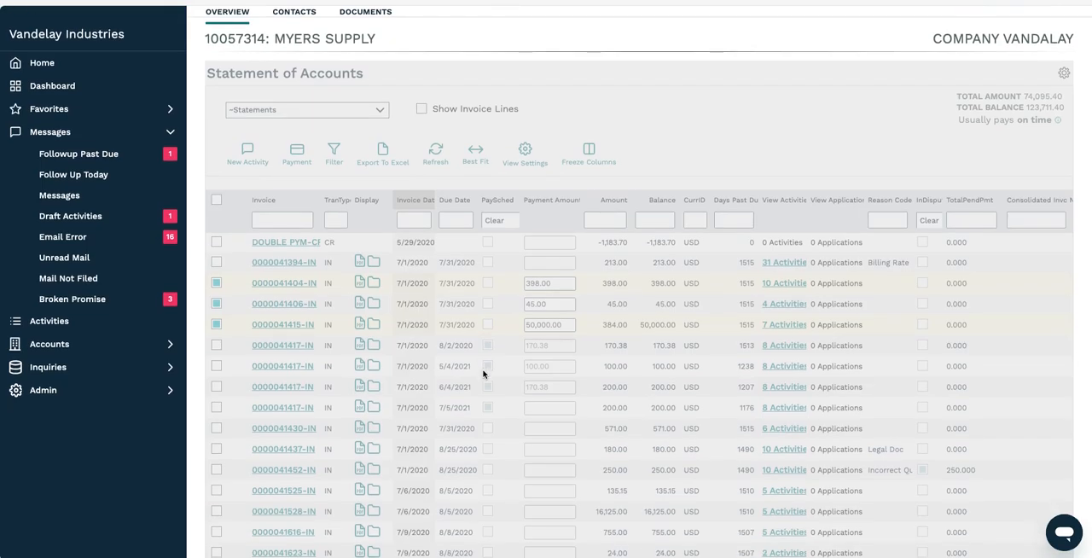
# Step: Create another new activity from the selected invoices and set its activity type to Phone
pyautogui.scroll(-5, 484, 373)
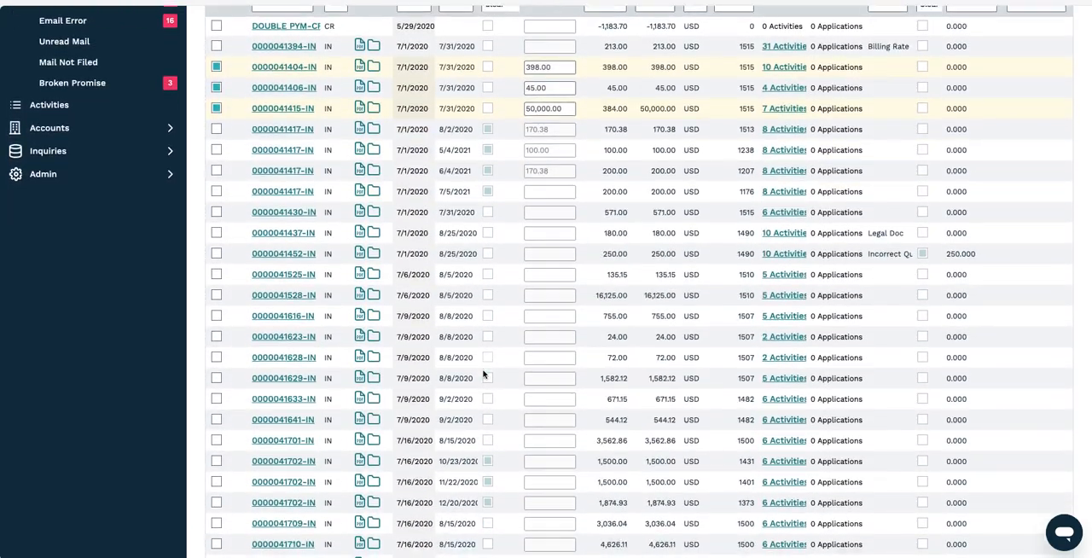
pyautogui.scroll(-7, 483, 373)
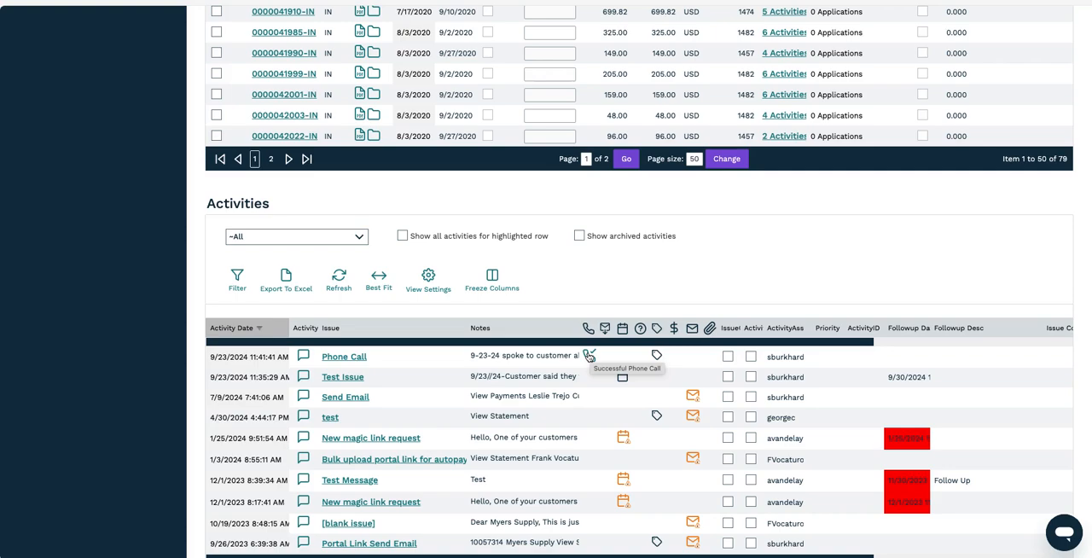
pyautogui.scroll(15, 589, 357)
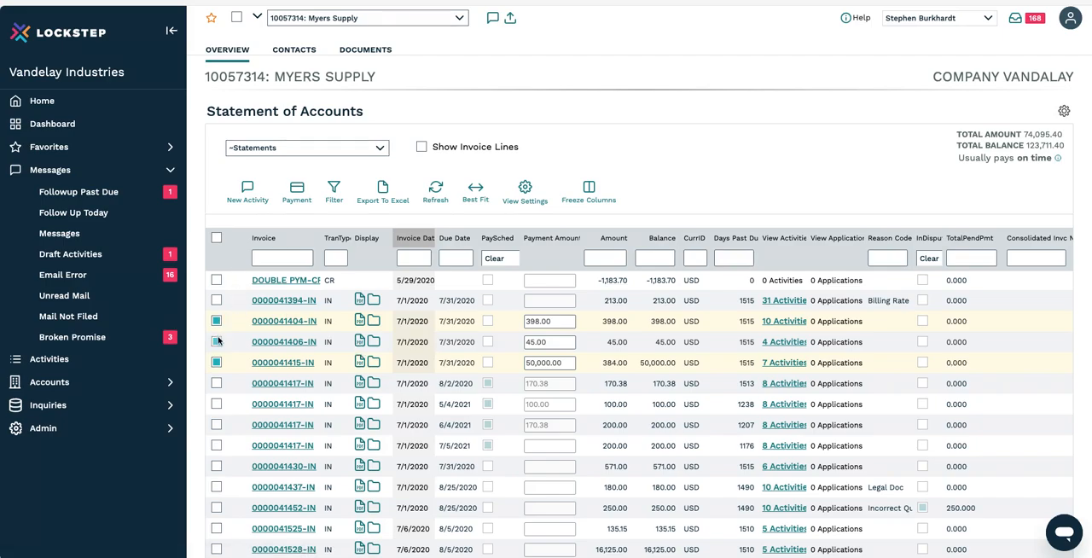
pyautogui.click(250, 191)
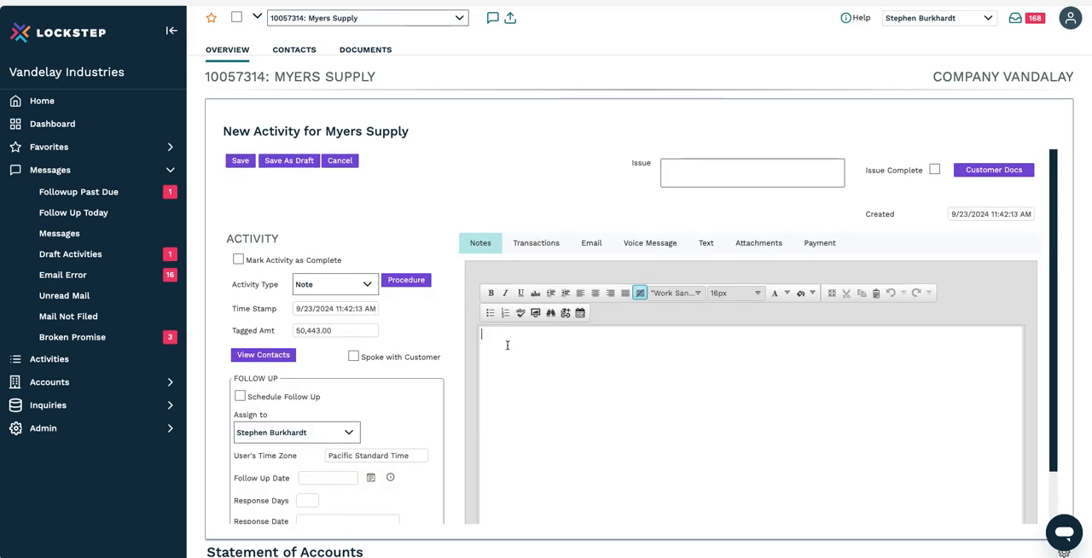
pyautogui.click(341, 285)
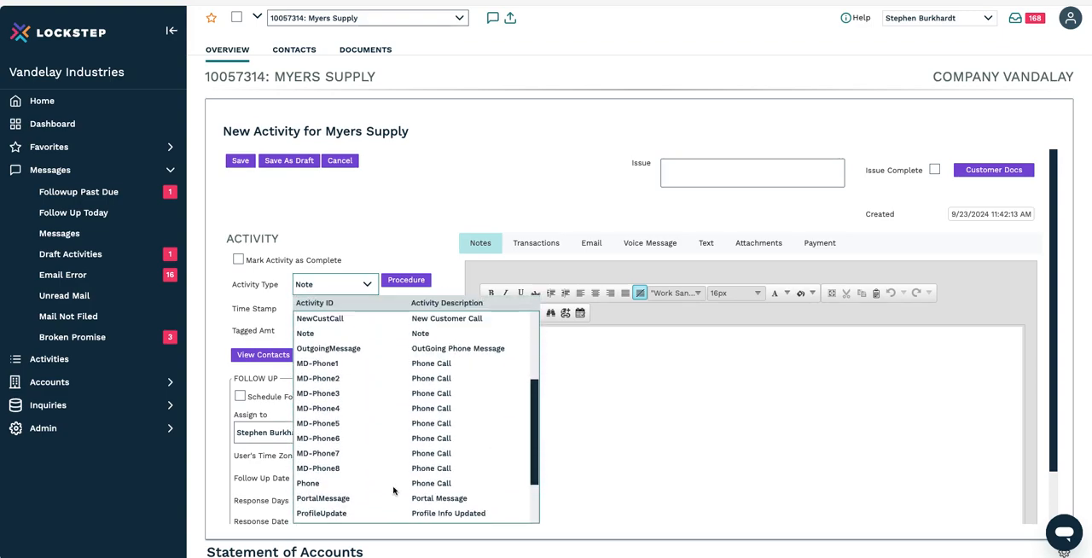
pyautogui.click(343, 484)
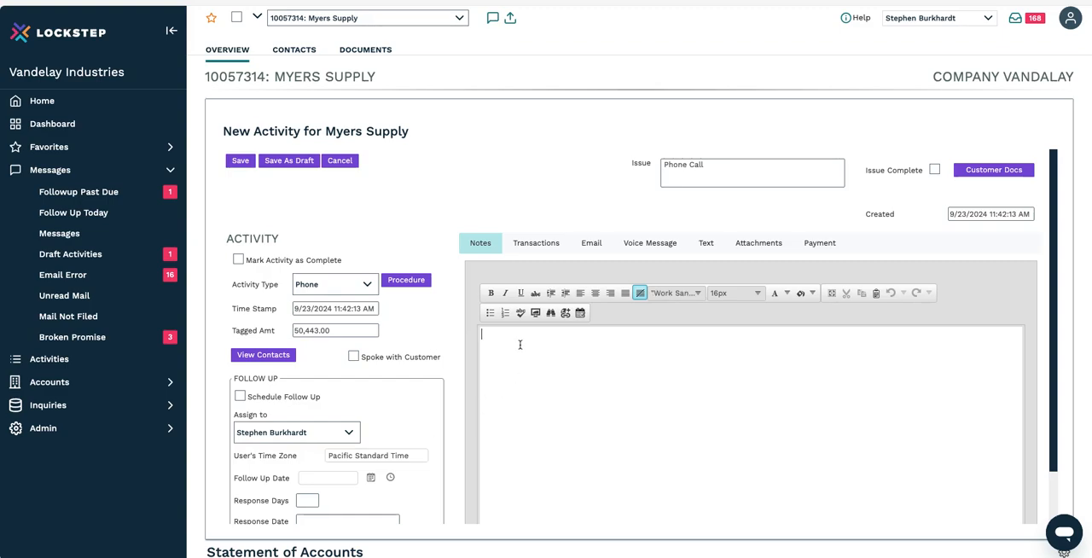
# Step: Write the note "9/23/24-lvm for customer", leave Spoke with Customer unmarked, and save the phone activity
pyautogui.write('9/23/24- spoke to customer.......')
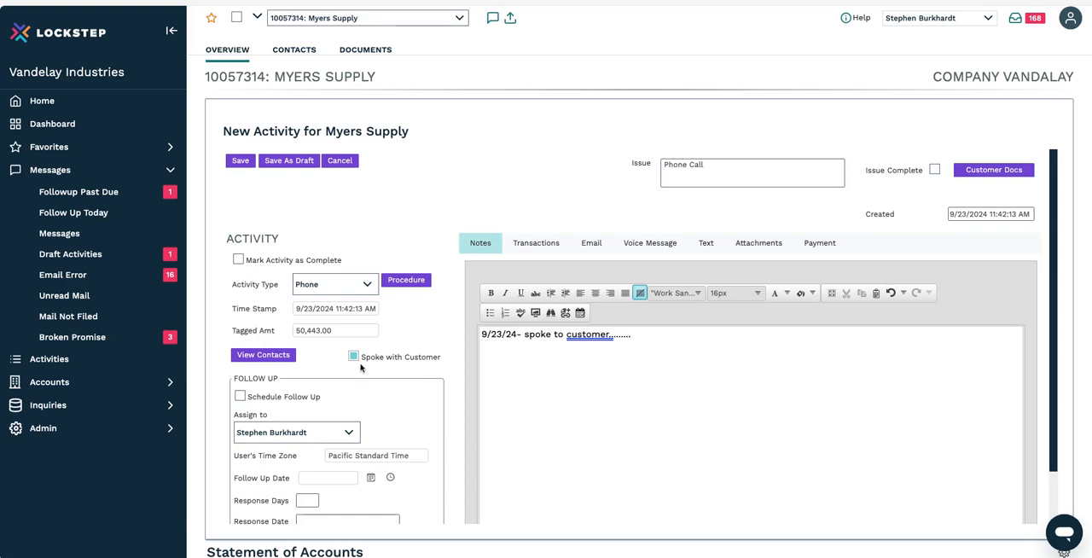
pyautogui.moveTo(634, 333); pyautogui.dragTo(543, 341)
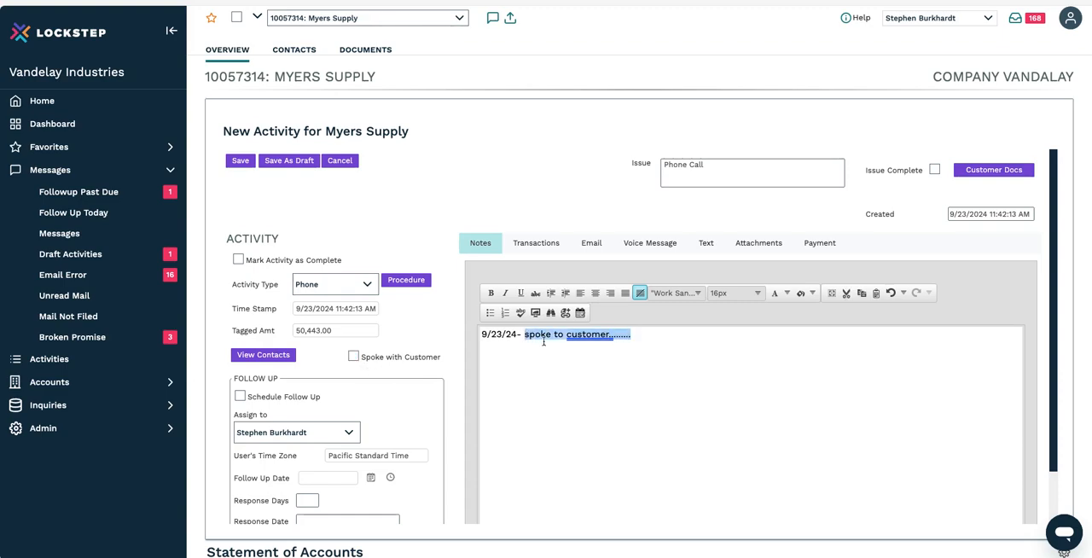
pyautogui.press('BackSpace')
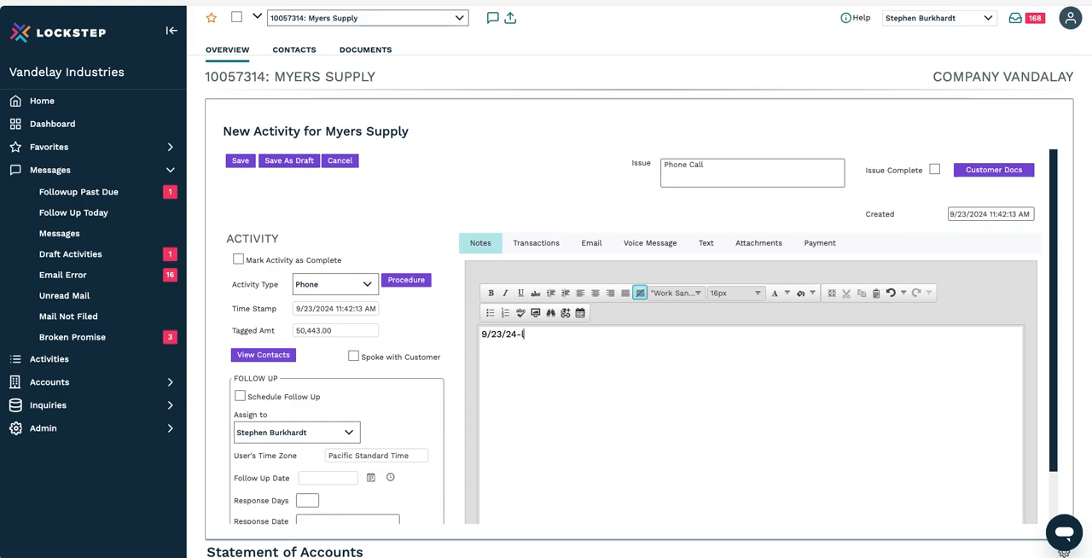
pyautogui.write('lvm for customer')
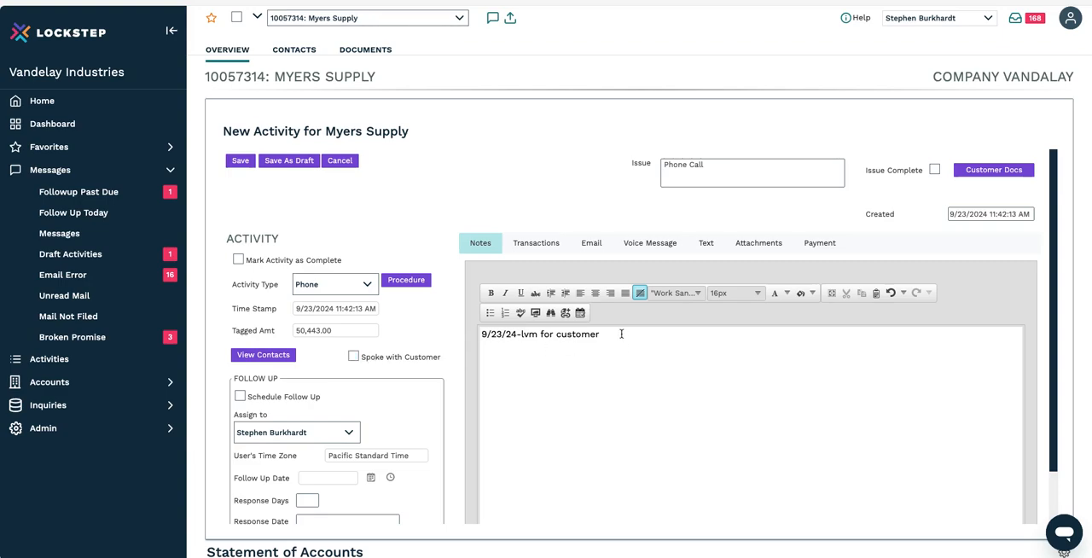
pyautogui.click(240, 162)
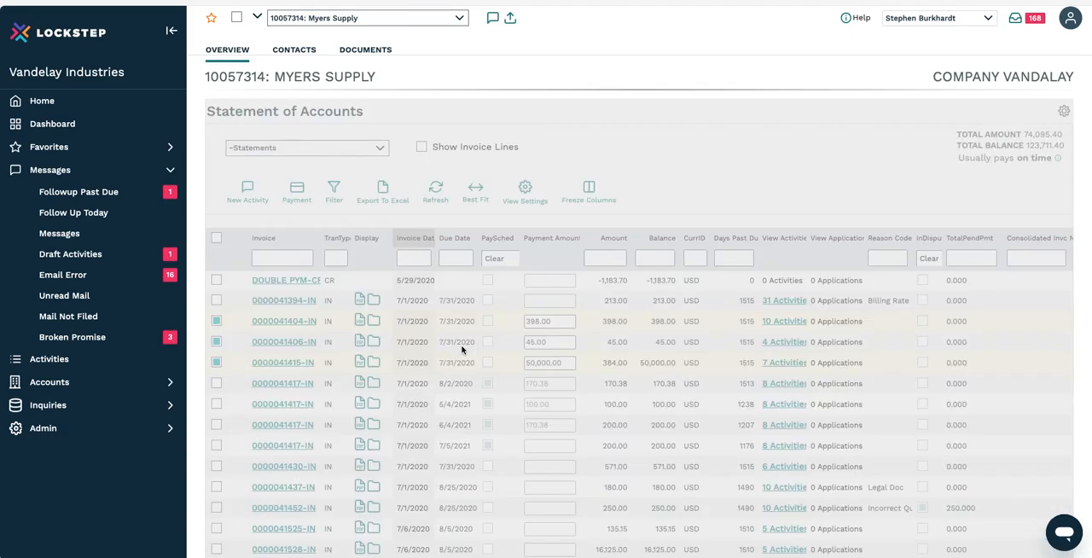
# Step: Open the earlier phone call activity about checks being processed and create a new activity from it
pyautogui.scroll(-10, 462, 350)
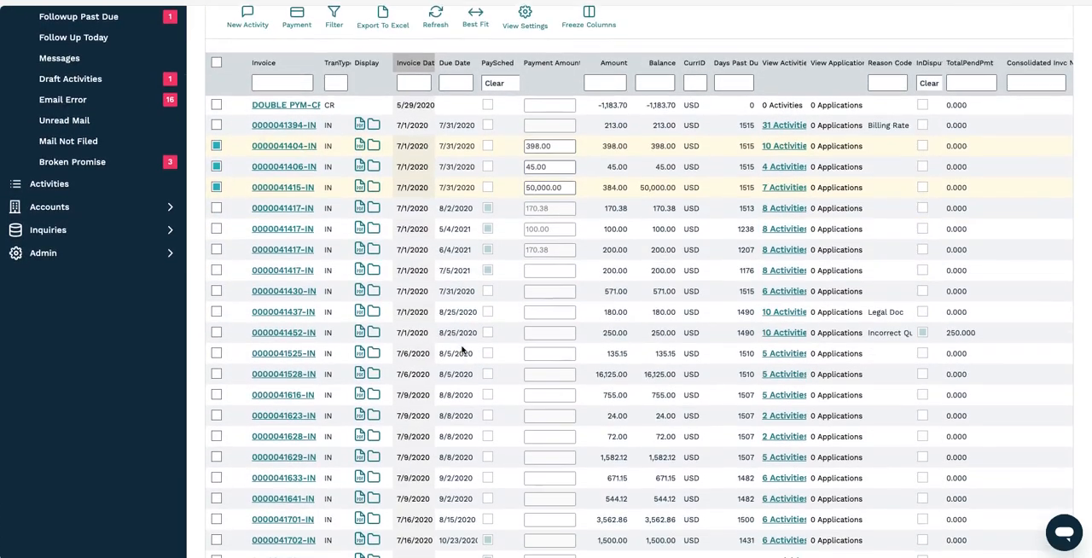
pyautogui.scroll(-3, 462, 349)
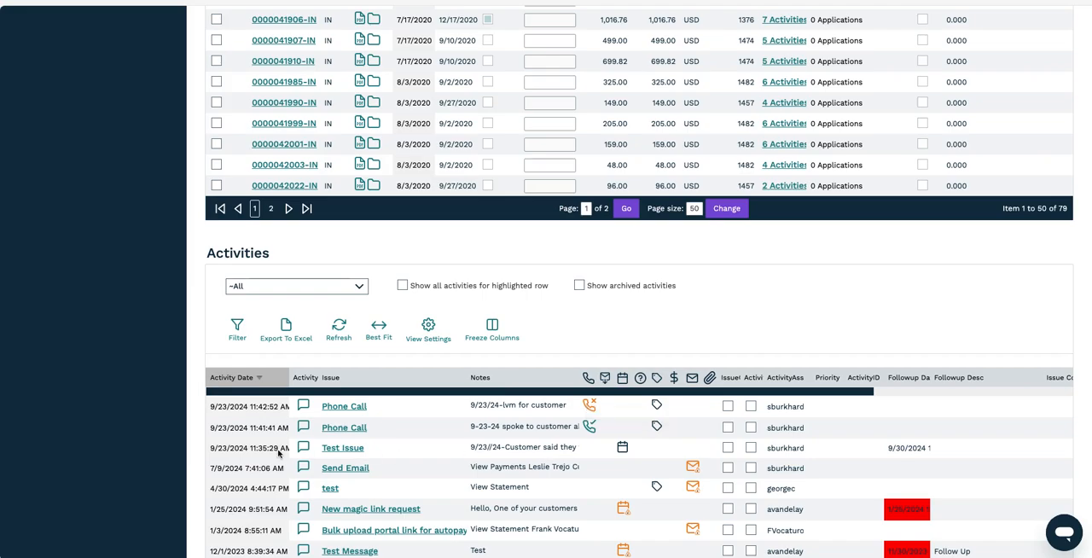
pyautogui.click(345, 431)
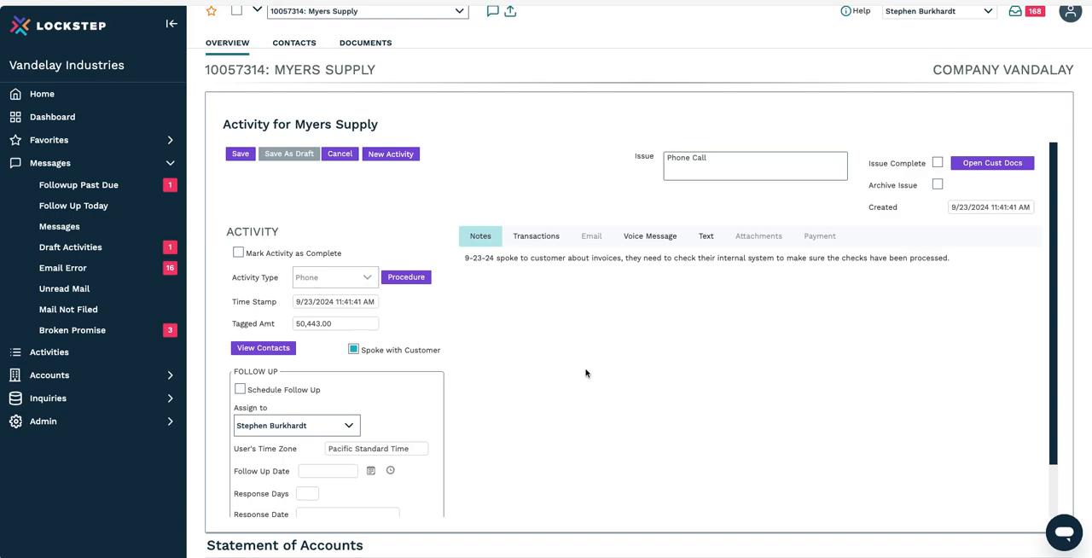
pyautogui.scroll(1, 585, 373)
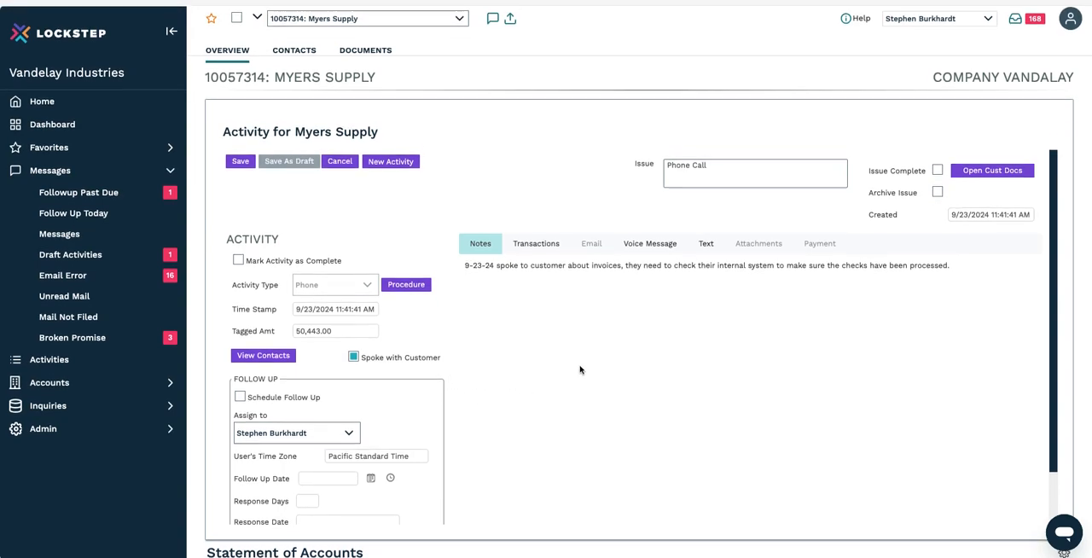
pyautogui.click(384, 168)
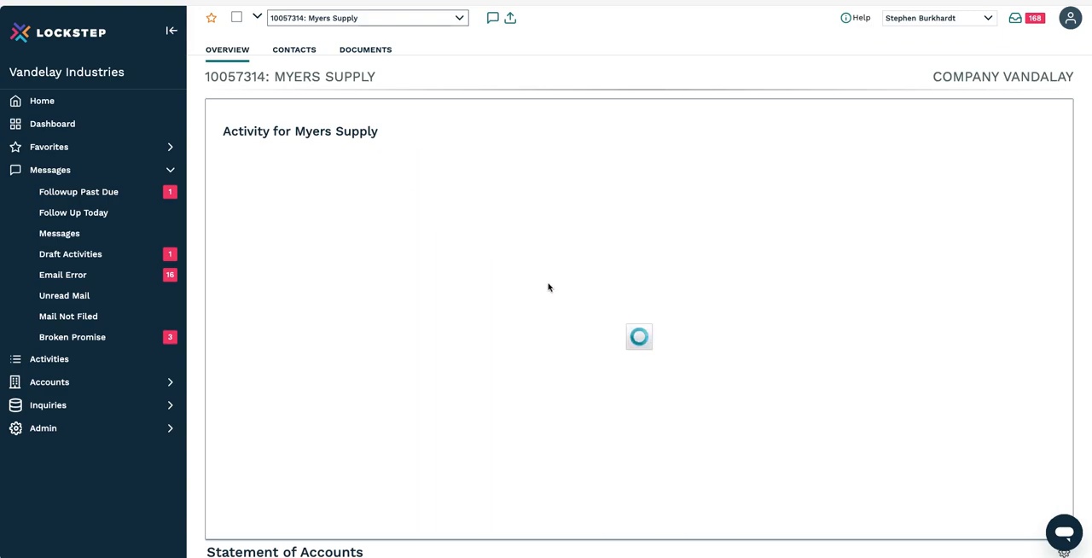
pyautogui.click(396, 167)
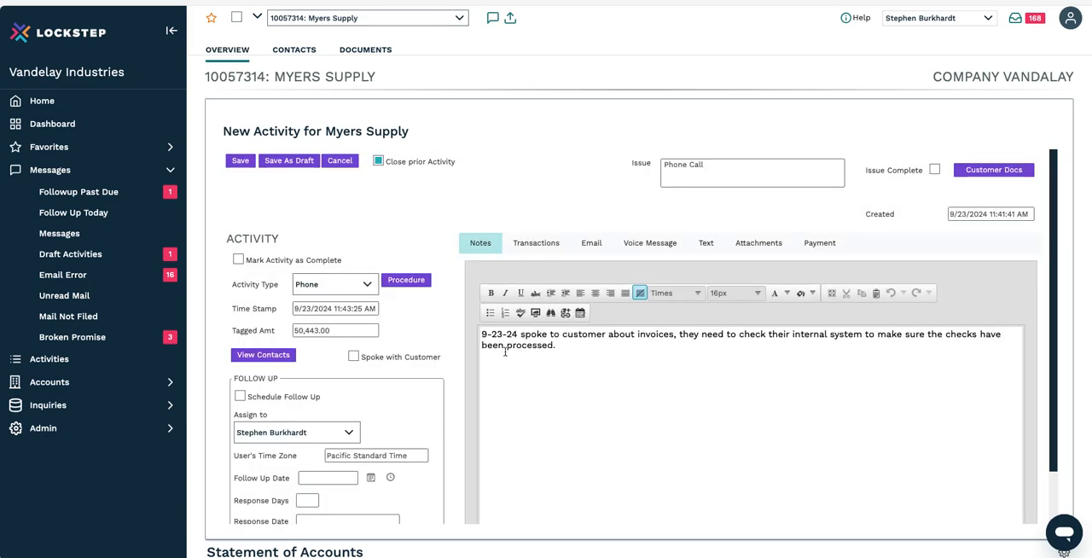
# Step: Add above the existing note: "9-24-24- customer said they had an issue with their system and their IT manager would get a hold of me by the EOW"
pyautogui.click(482, 334)
pyautogui.press('Return')
pyautogui.press('Return')
pyautogui.press('Return')
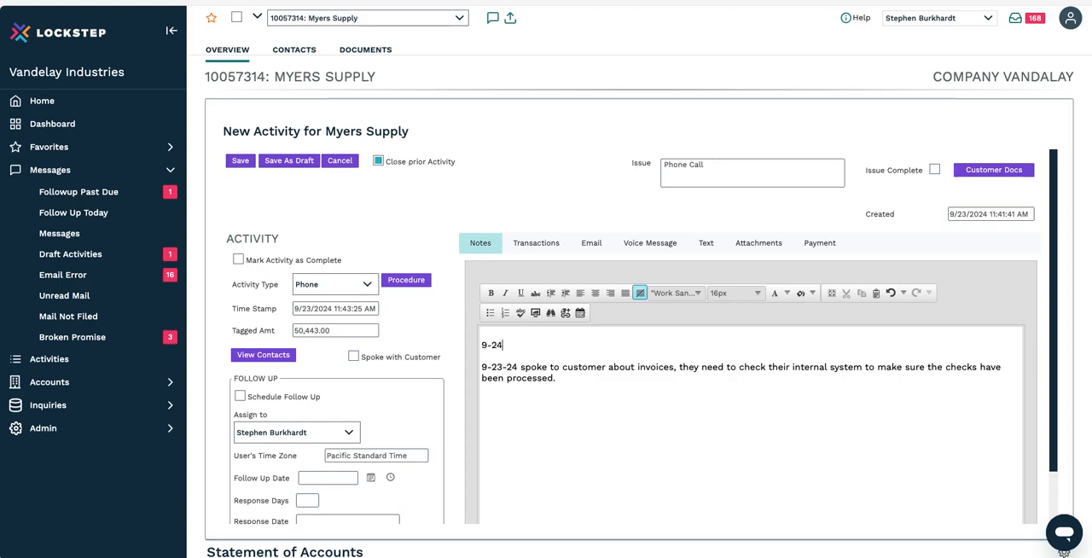
pyautogui.write('9-24-24')
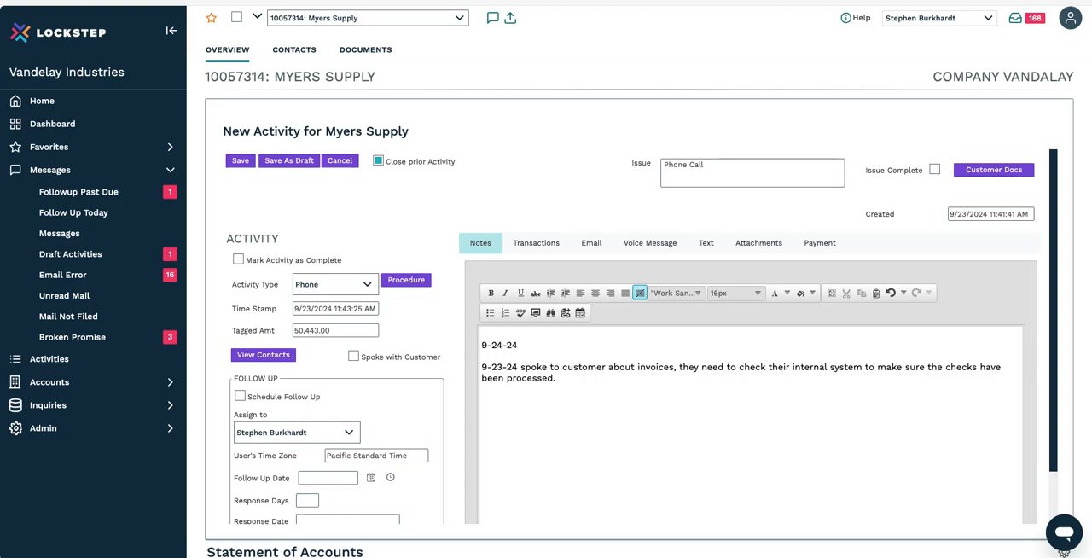
pyautogui.write('- cus')
pyautogui.press('BackSpace')
pyautogui.press('BackSpace')
pyautogui.press('BackSpace')
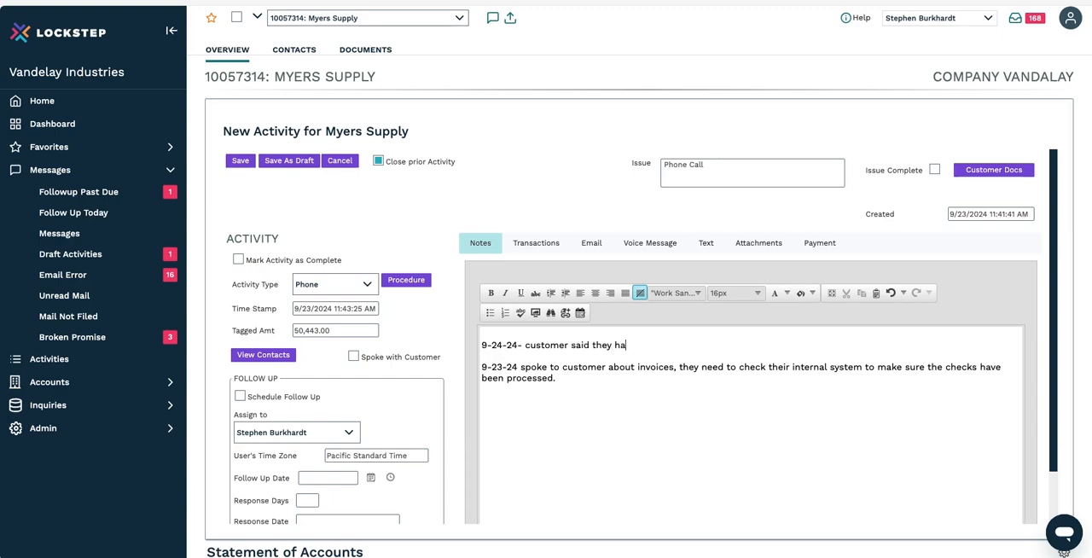
pyautogui.write('ue with their ')
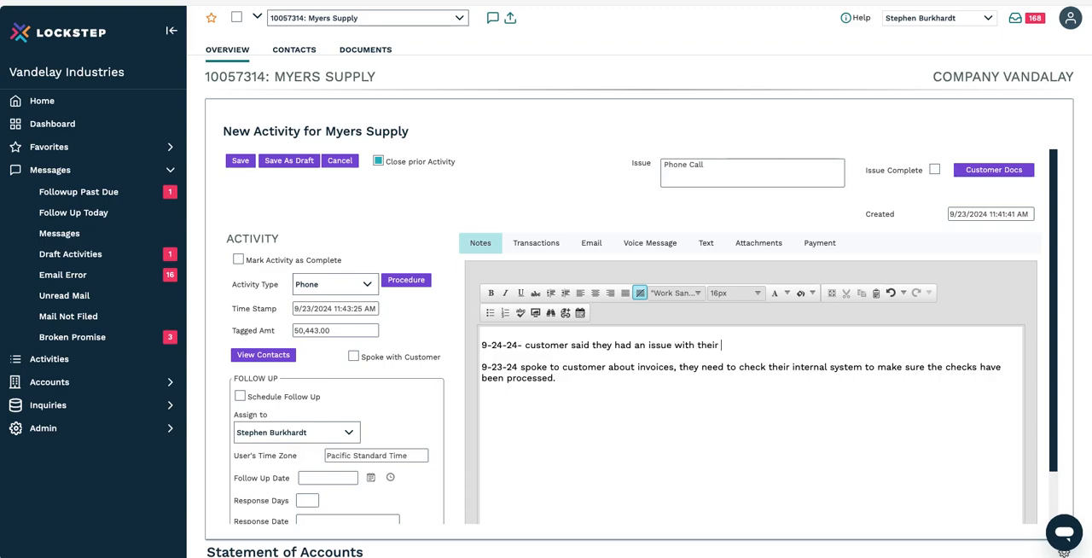
pyautogui.write('system and the')
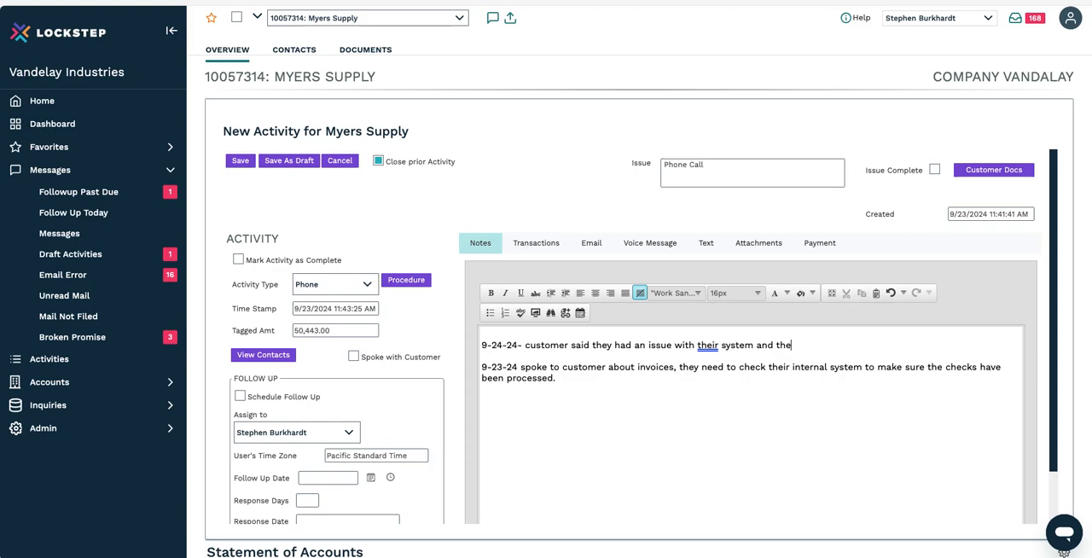
pyautogui.write('ir IT m')
pyautogui.write('er')
pyautogui.press('BackSpace')
pyautogui.press('BackSpace')
pyautogui.press('BackSpace')
pyautogui.write('ger would get a ho')
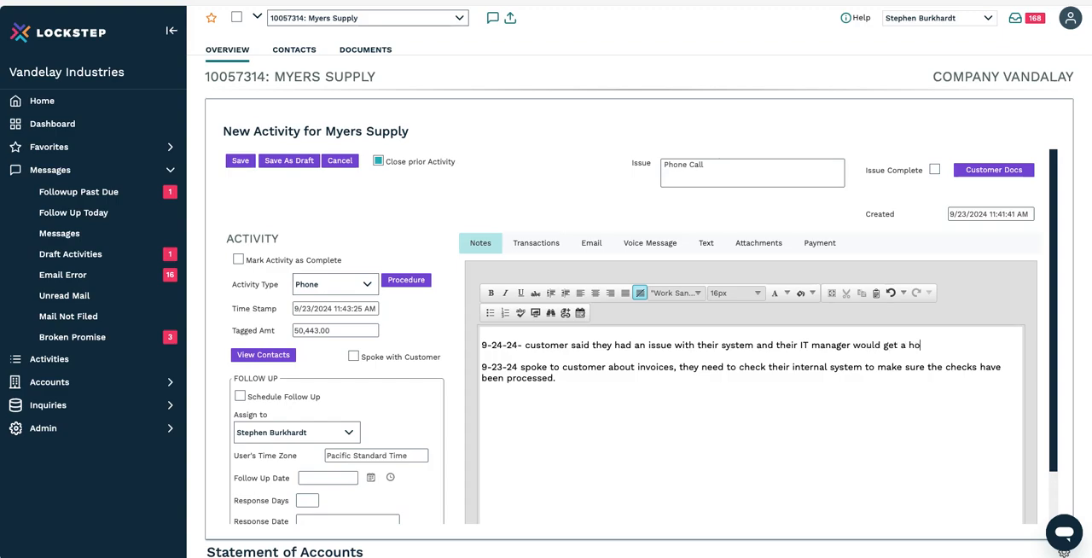
pyautogui.write('ld of me by the EOW')
# Step: Mark the activity as Spoke with Customer, schedule a follow-up for 9/27/2024, and save it
pyautogui.click(359, 359)
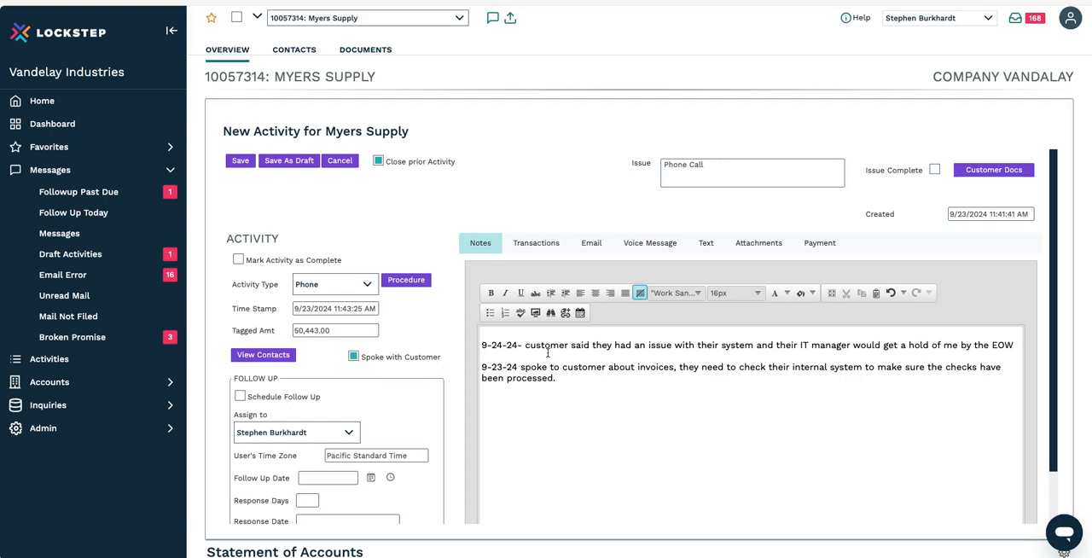
pyautogui.scroll(-1, 548, 353)
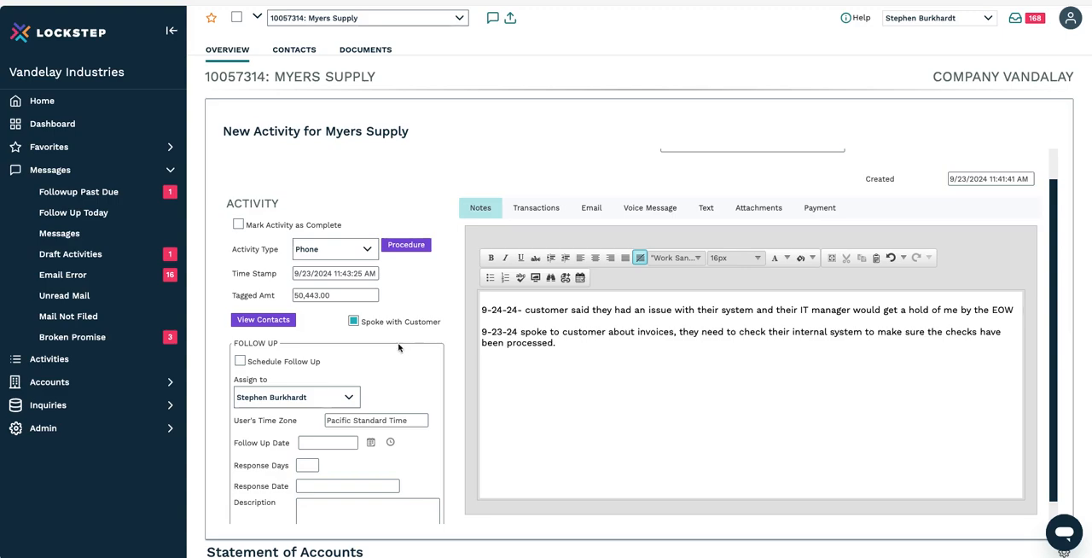
pyautogui.click(240, 361)
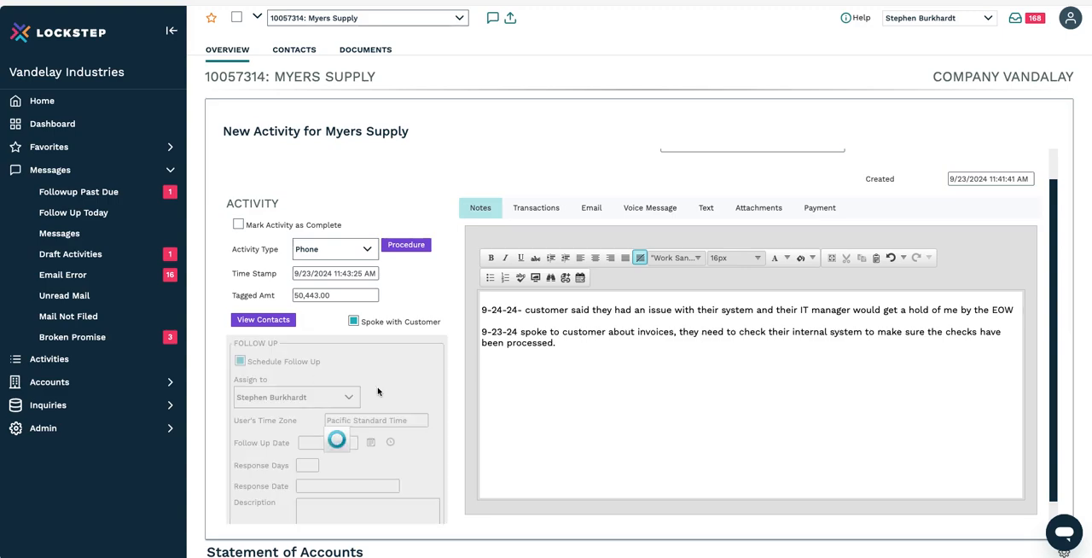
pyautogui.click(370, 443)
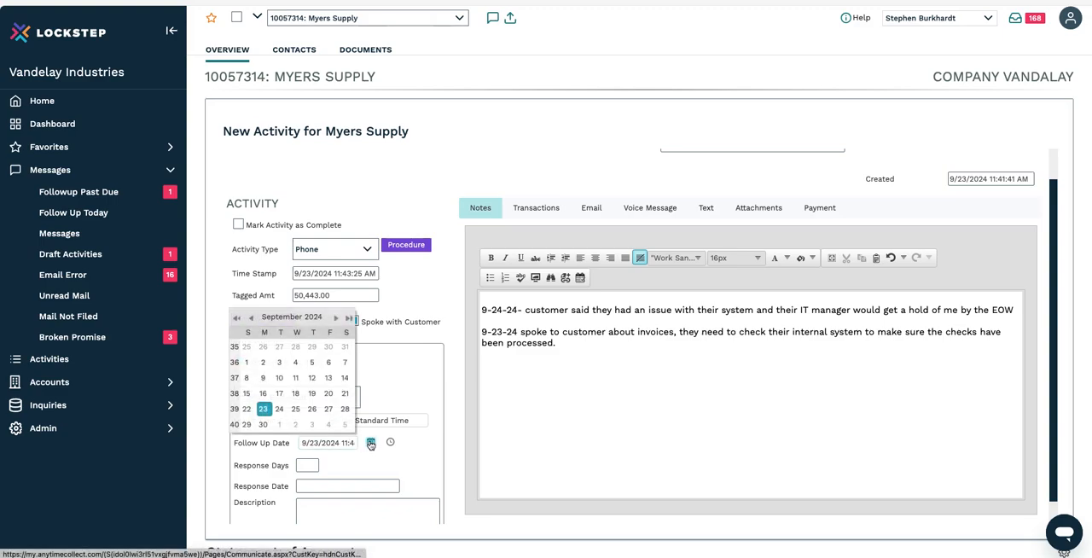
pyautogui.click(328, 409)
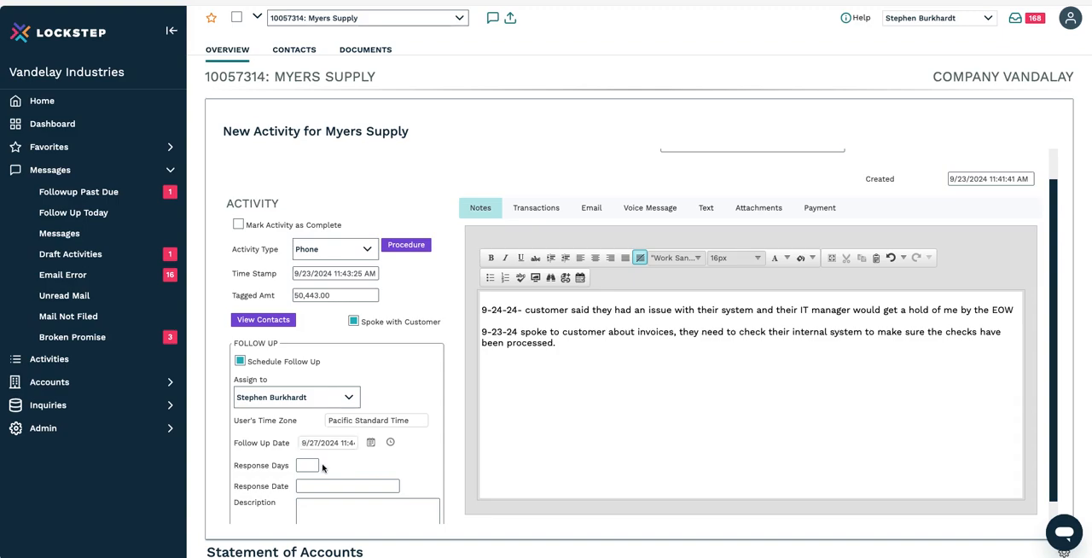
pyautogui.scroll(1, 609, 268)
pyautogui.click(251, 164)
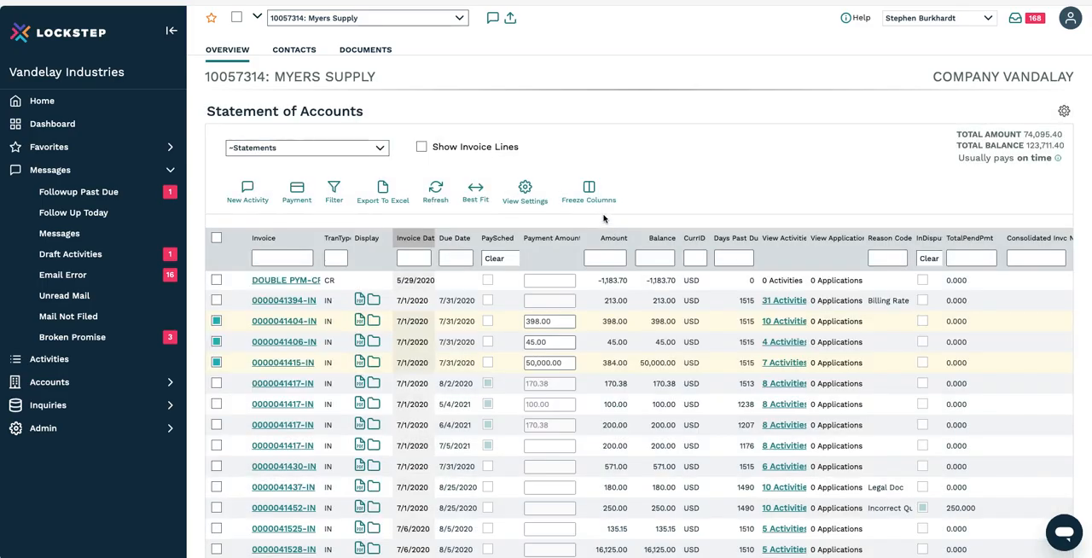
# Step: Create a new activity for Myers Supply and set its activity type to ExpectPay (Expected Payment)
pyautogui.scroll(-15, 603, 219)
pyautogui.scroll(-1, 603, 218)
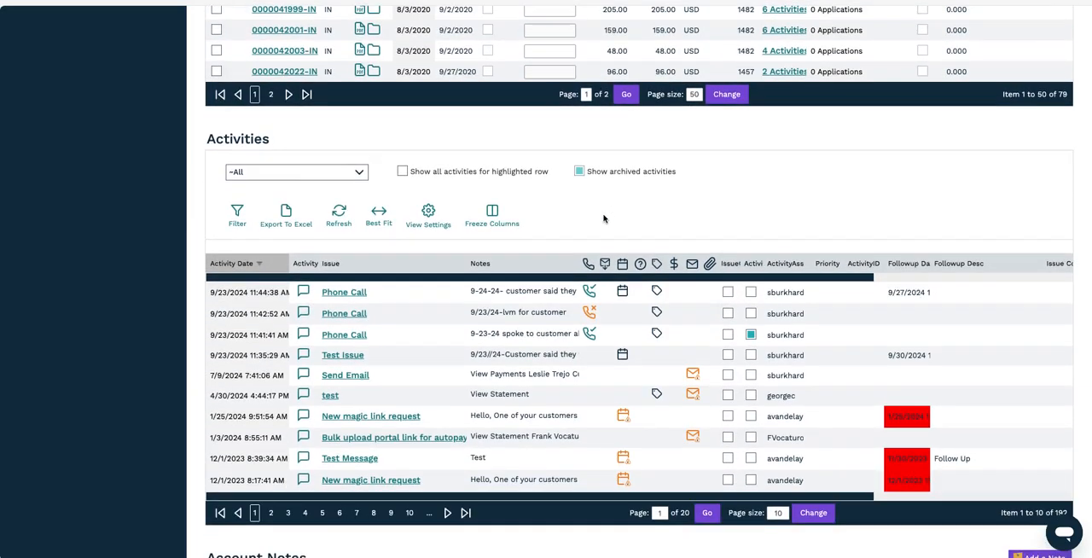
pyautogui.scroll(15, 603, 219)
pyautogui.scroll(-1, 604, 218)
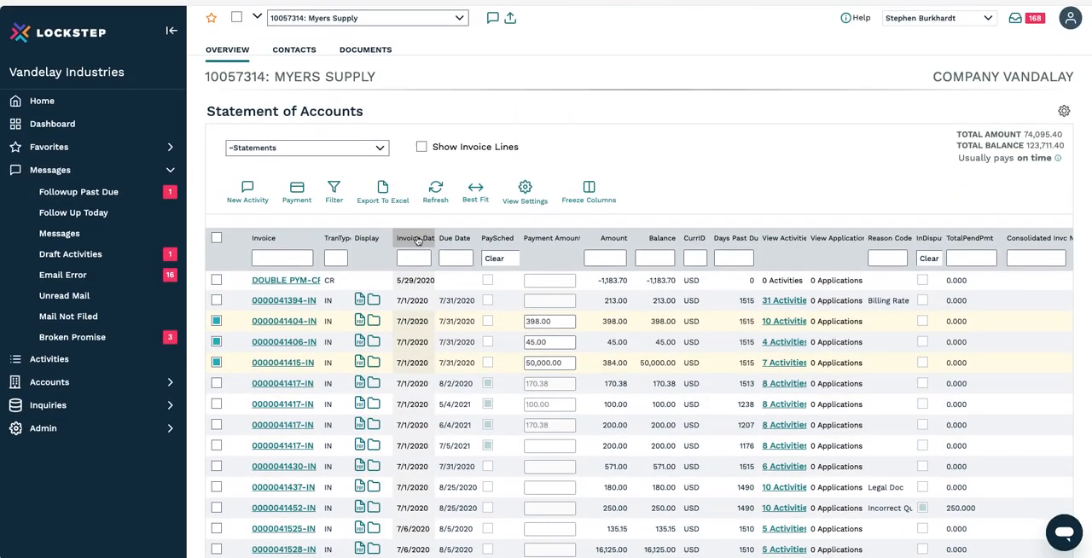
pyautogui.click(247, 192)
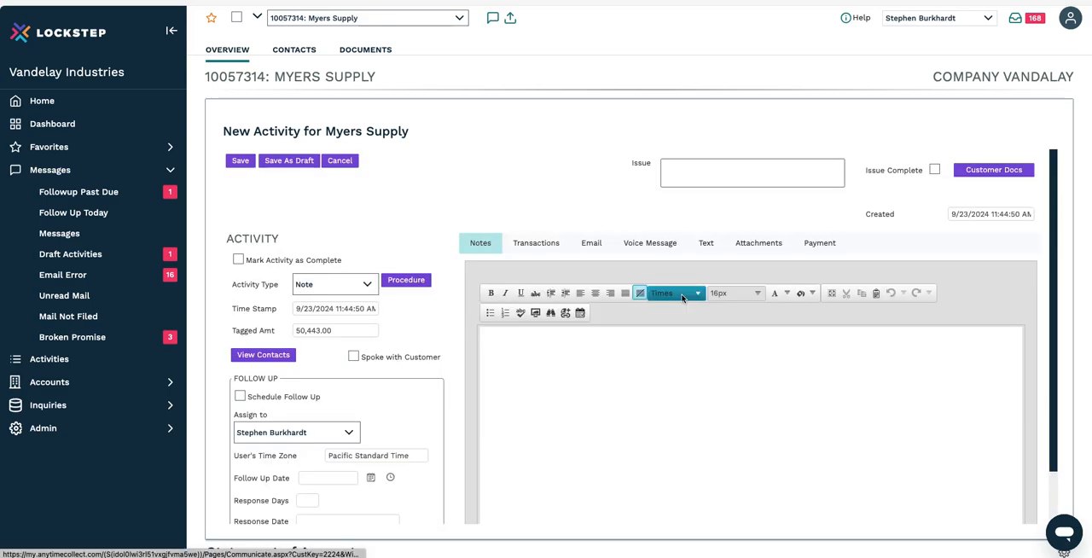
pyautogui.click(363, 284)
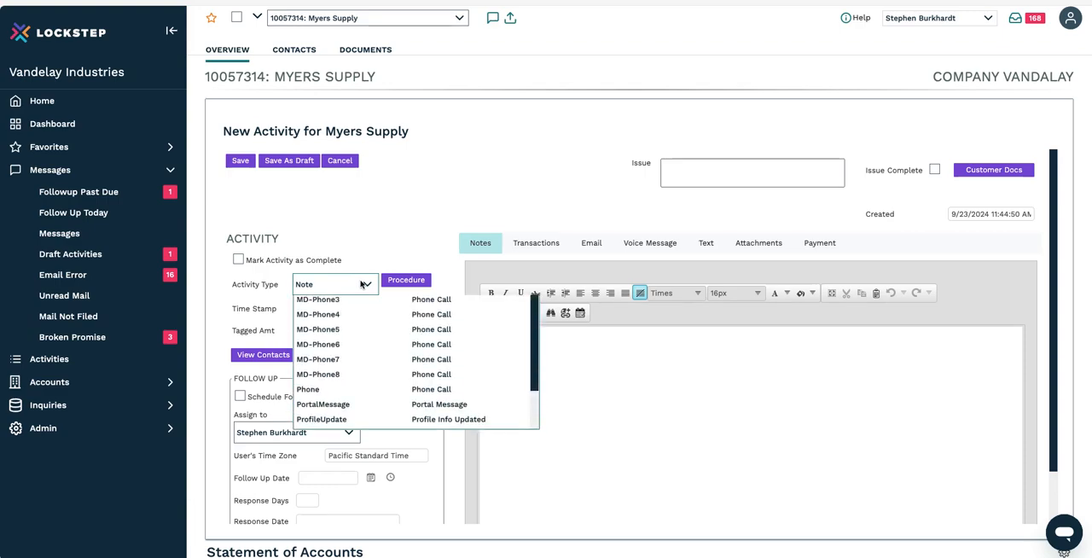
pyautogui.scroll(-3, 374, 346)
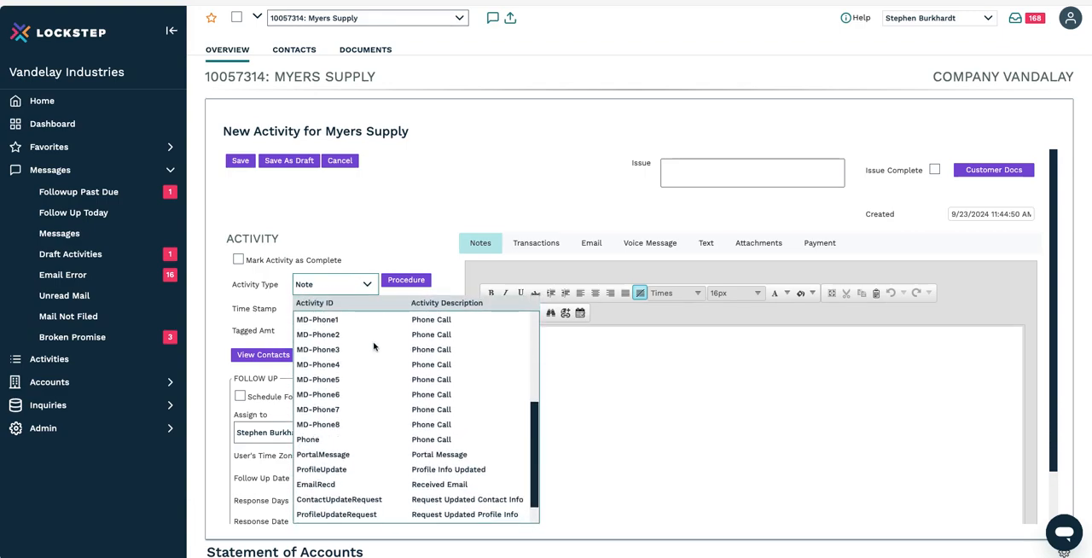
pyautogui.scroll(-1, 374, 346)
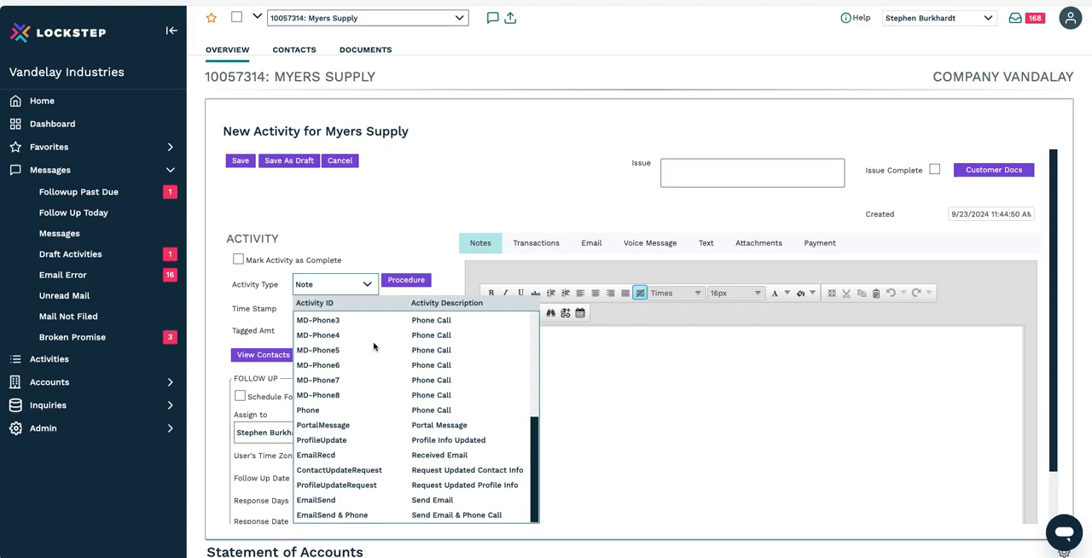
pyautogui.scroll(5, 374, 346)
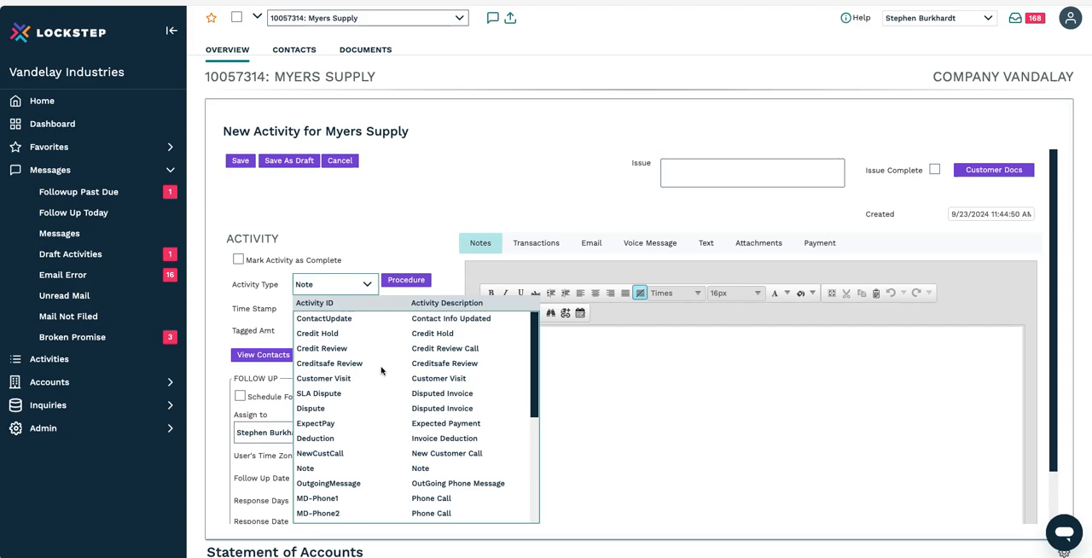
pyautogui.click(460, 425)
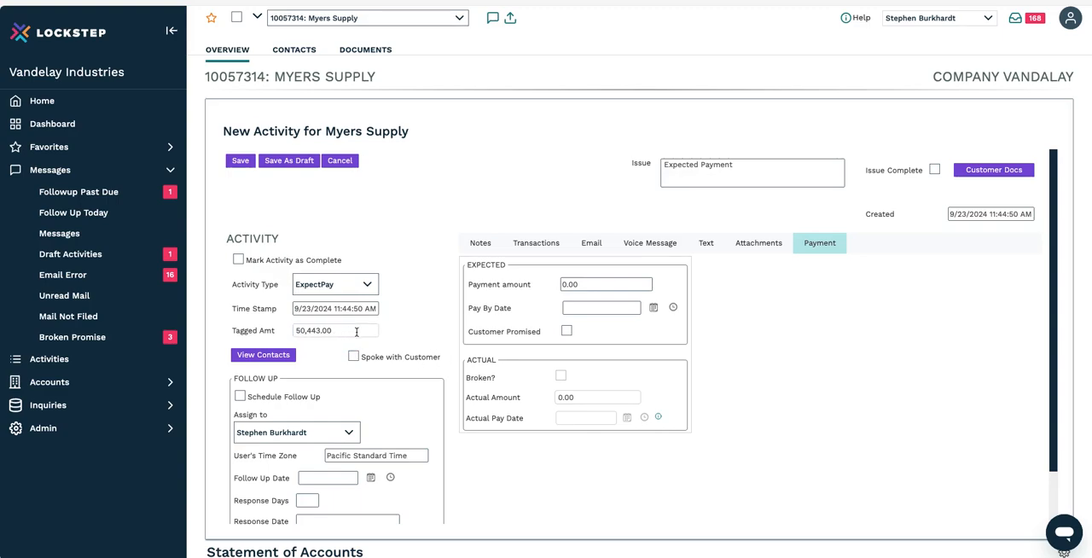
# Step: Untag the 384.00 invoice from the activity's transactions, leaving only the 398.00 and 45.00 invoices tagged
pyautogui.click(538, 244)
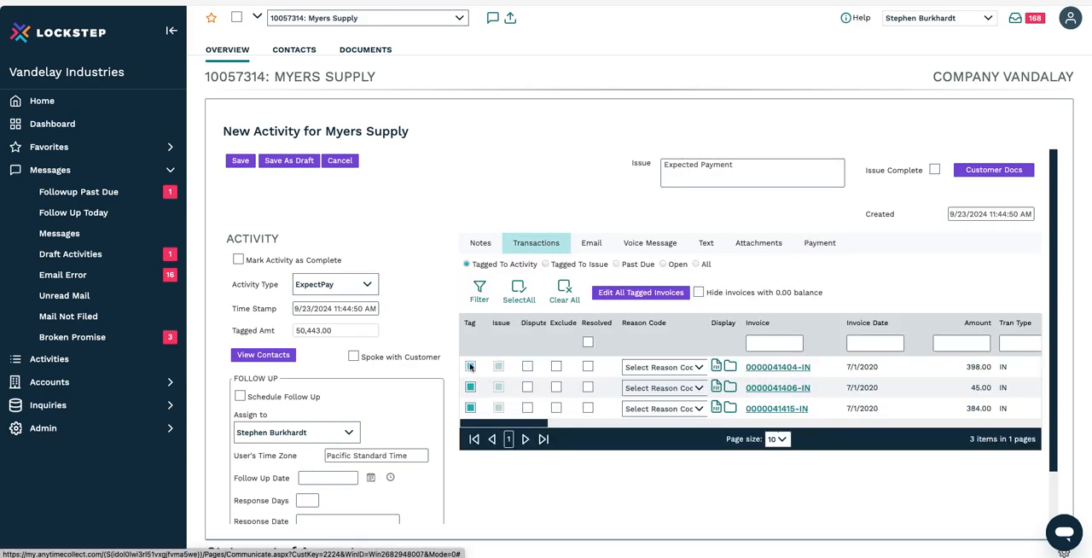
pyautogui.click(470, 408)
pyautogui.click(470, 387)
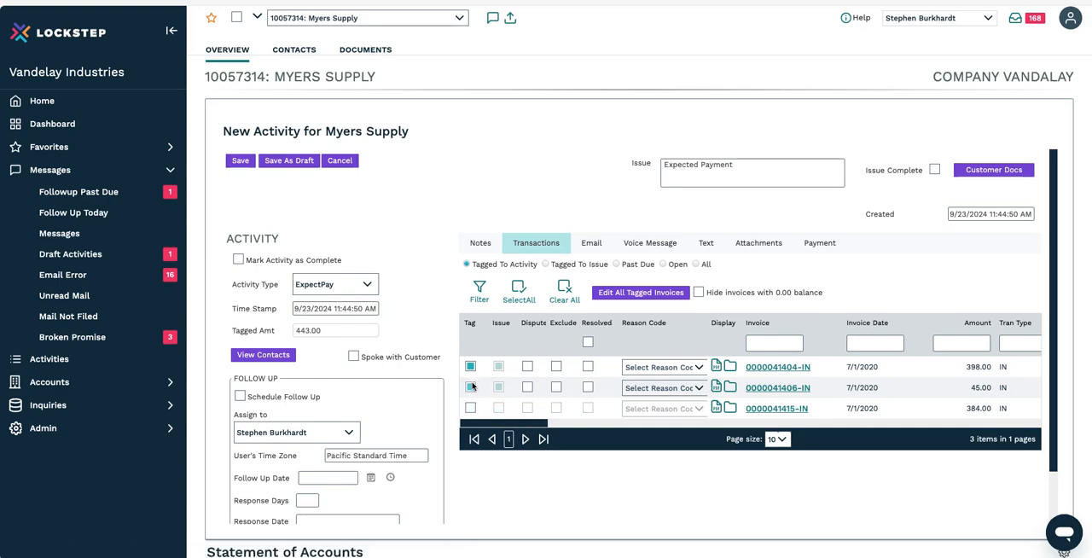
pyautogui.click(471, 367)
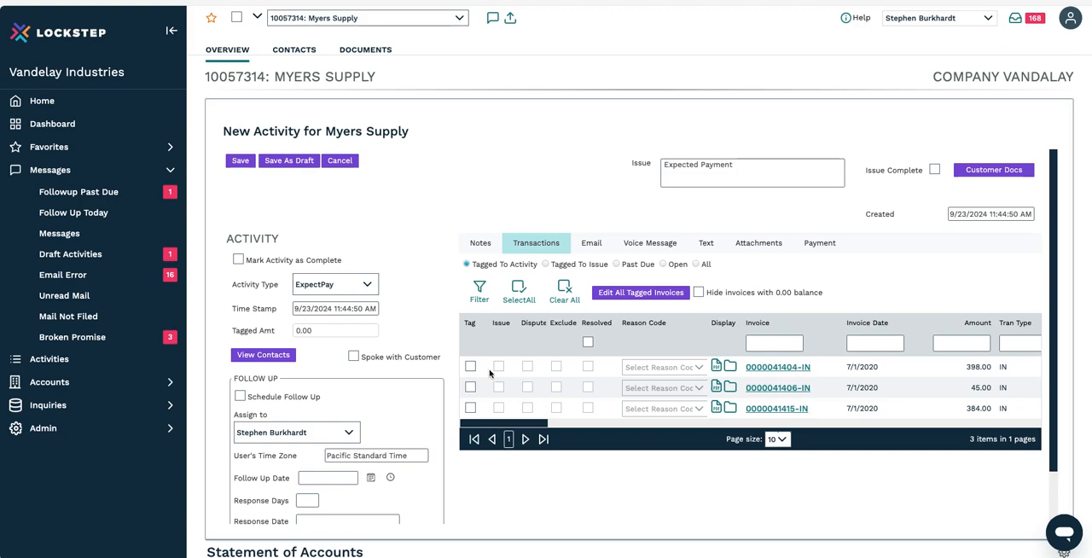
pyautogui.click(470, 367)
pyautogui.click(470, 388)
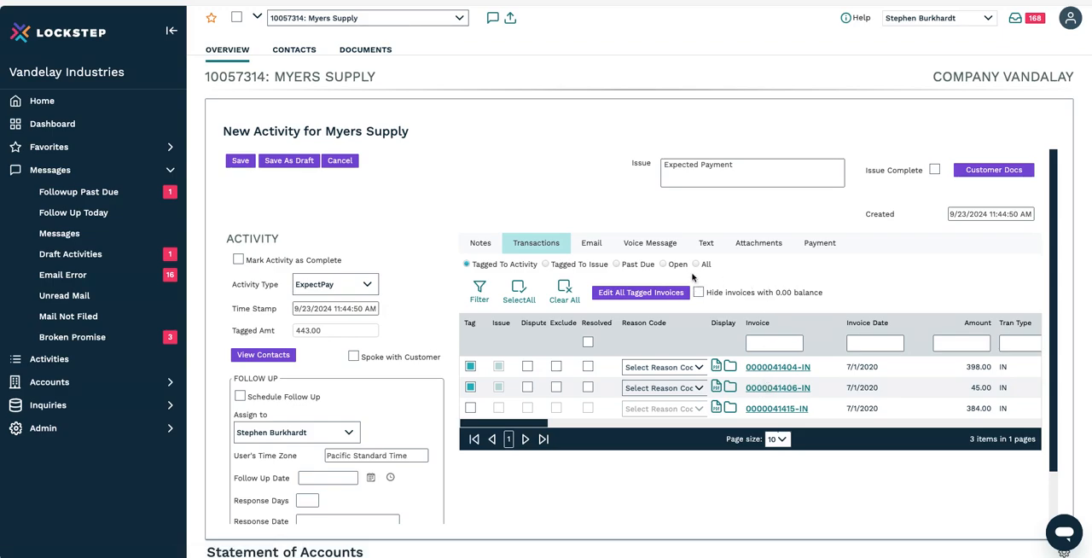
# Step: Show the past due transactions and tag the 8/18/2020 invoices for 1,044.28 and 210.00 to the activity
pyautogui.click(618, 264)
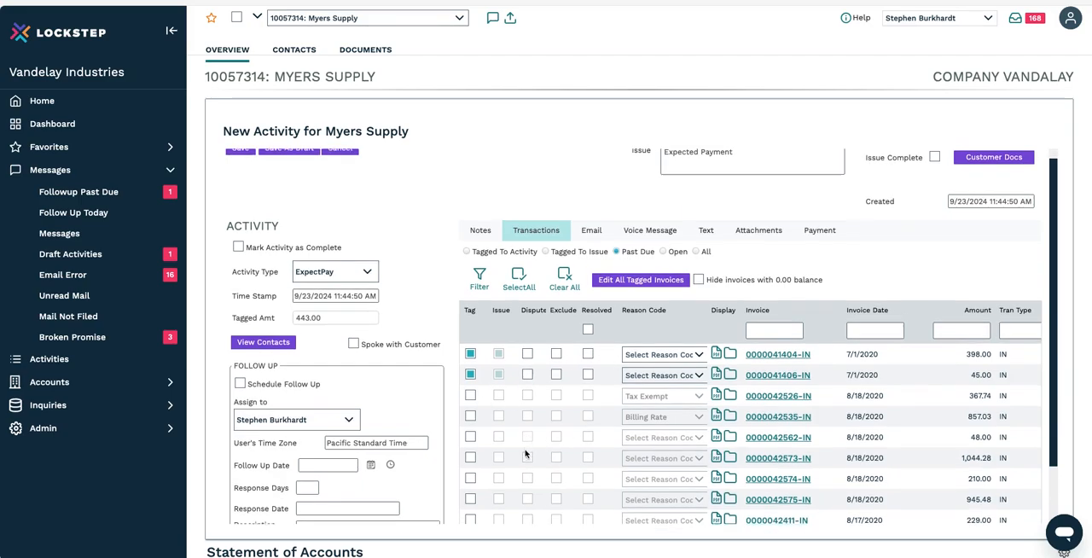
pyautogui.scroll(-2, 524, 454)
pyautogui.click(470, 441)
pyautogui.click(470, 461)
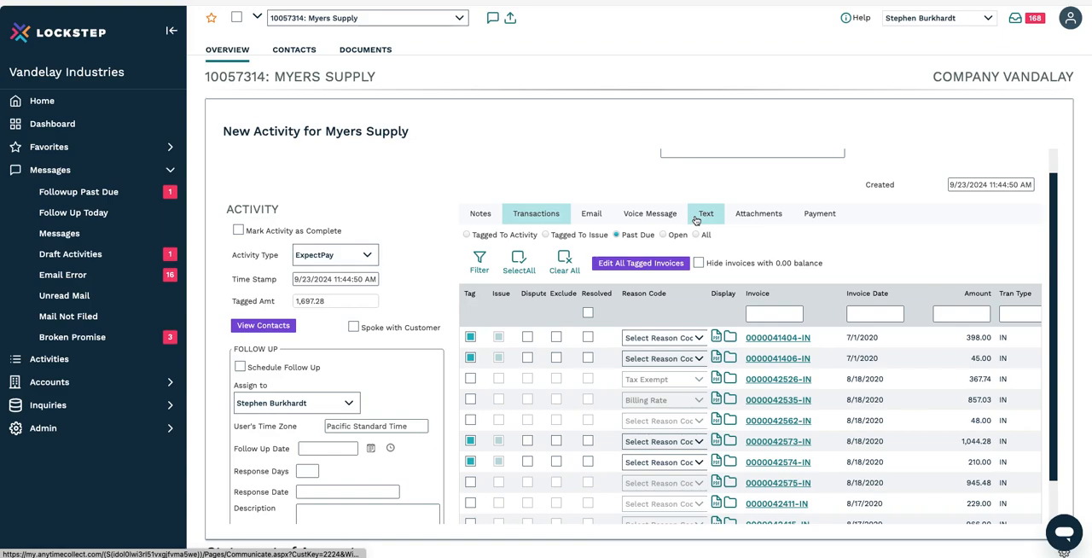
# Step: Set the expected payment's Pay By Date to 10/7/2024 and mark it as Customer Promised
pyautogui.click(817, 211)
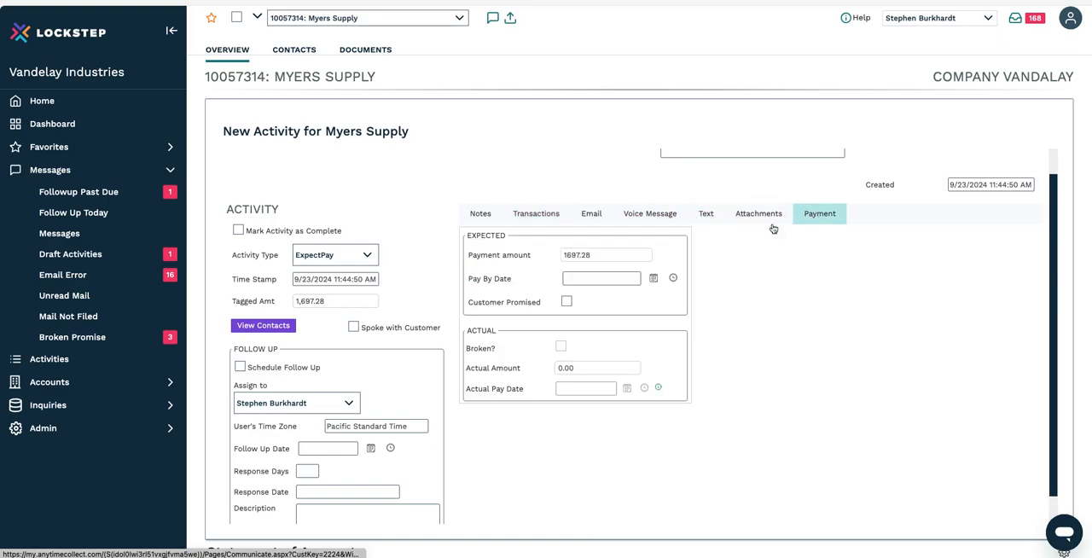
pyautogui.click(605, 257)
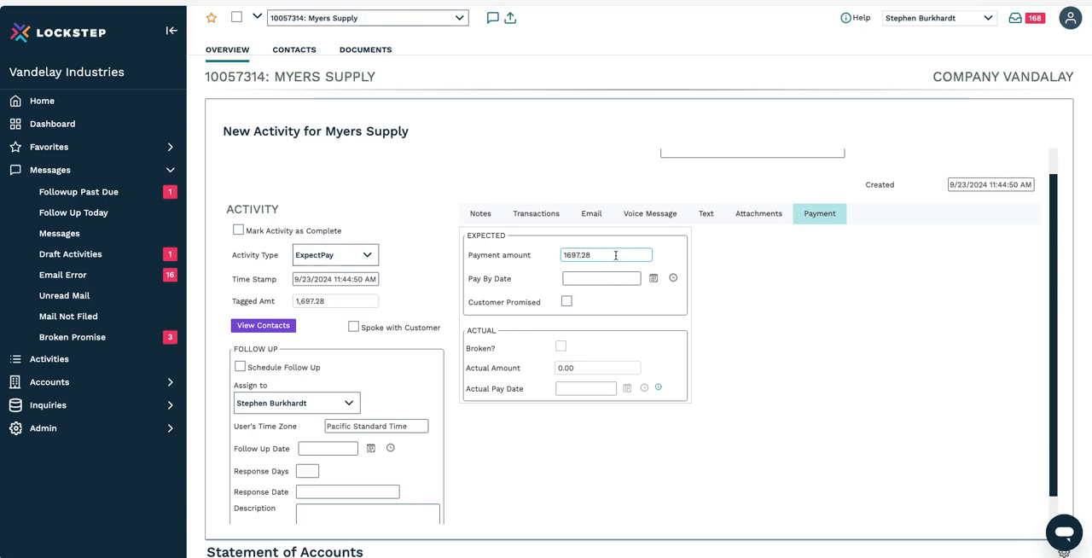
pyautogui.click(604, 280)
pyautogui.click(654, 279)
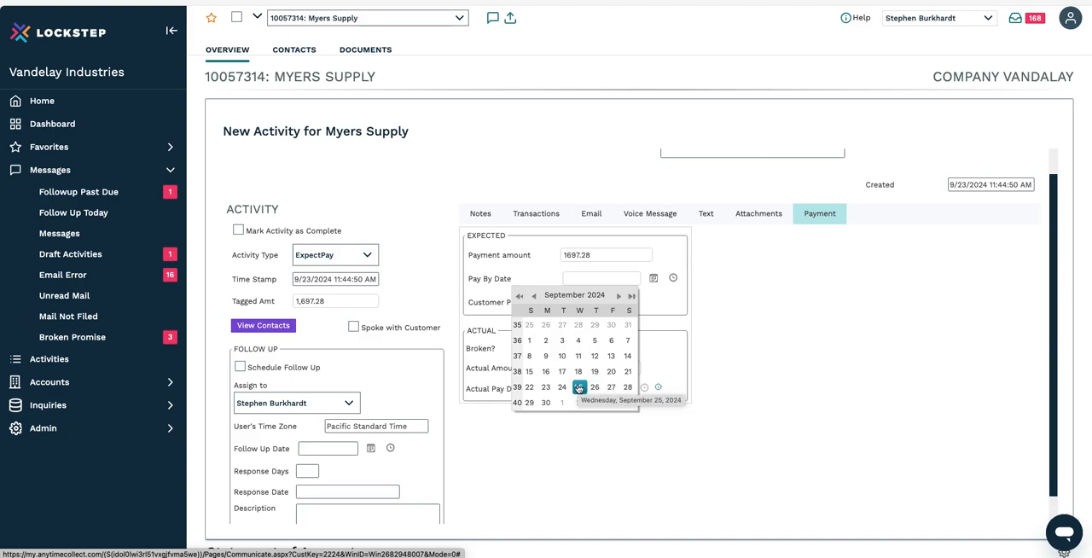
pyautogui.click(616, 296)
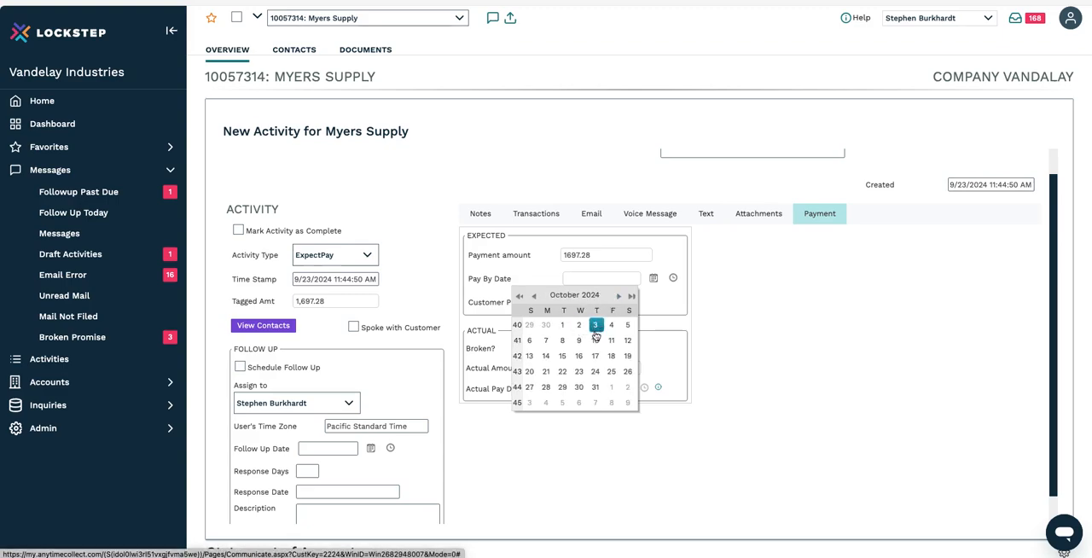
pyautogui.click(546, 341)
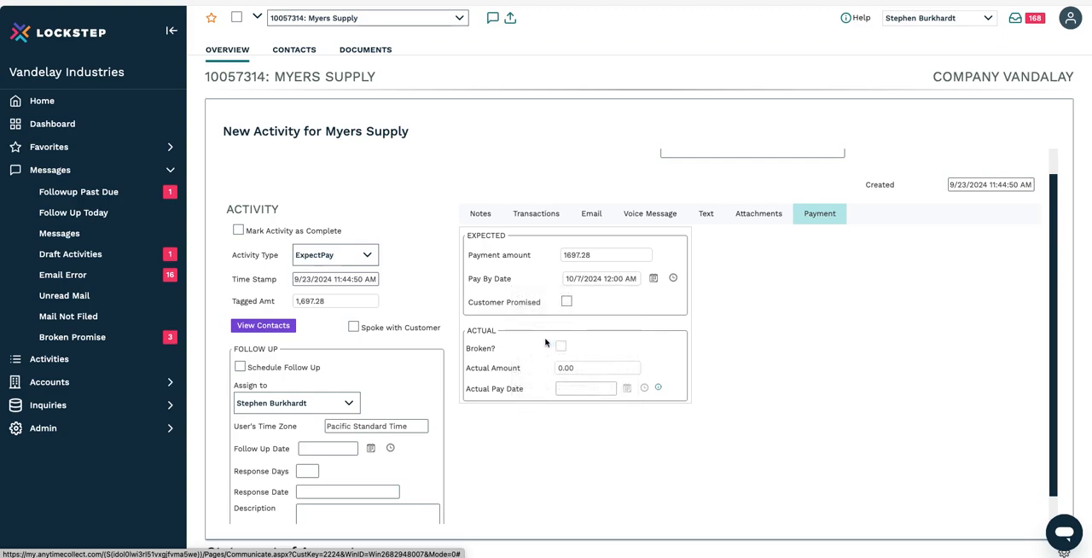
pyautogui.click(567, 302)
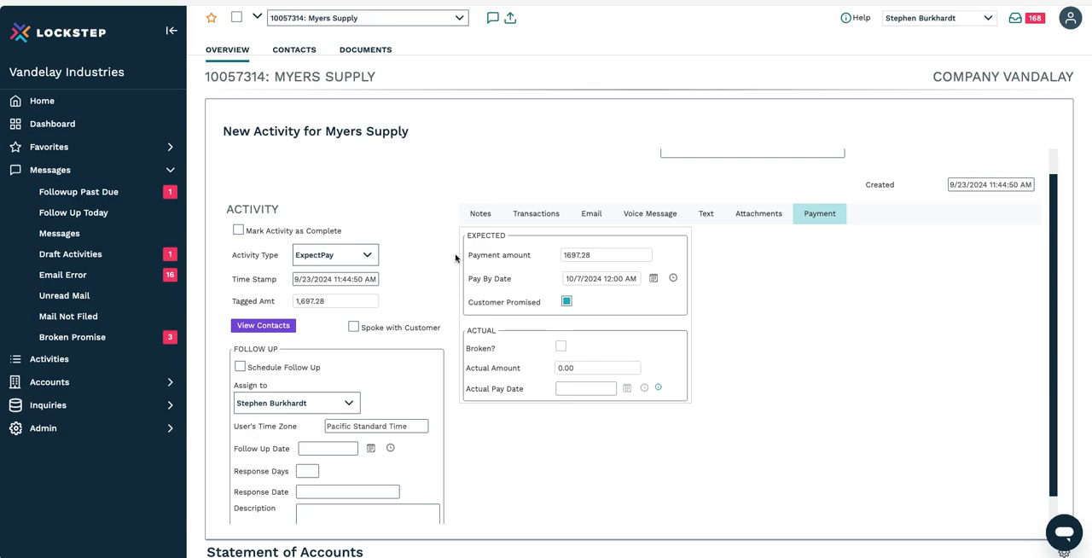
# Step: Save the Expected Payment activity for Myers Supply
pyautogui.scroll(1, 466, 265)
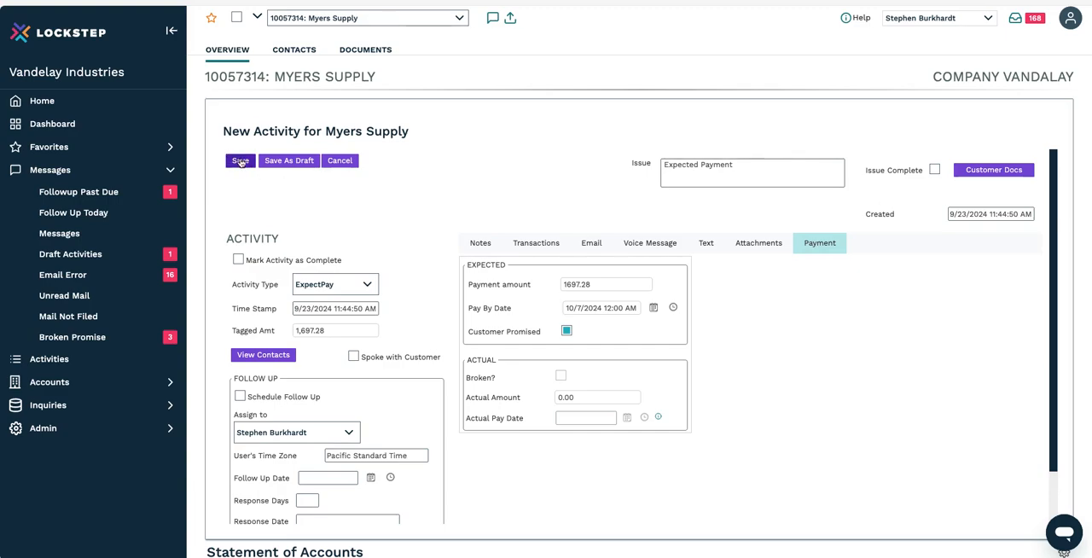
pyautogui.scroll(-1, 241, 162)
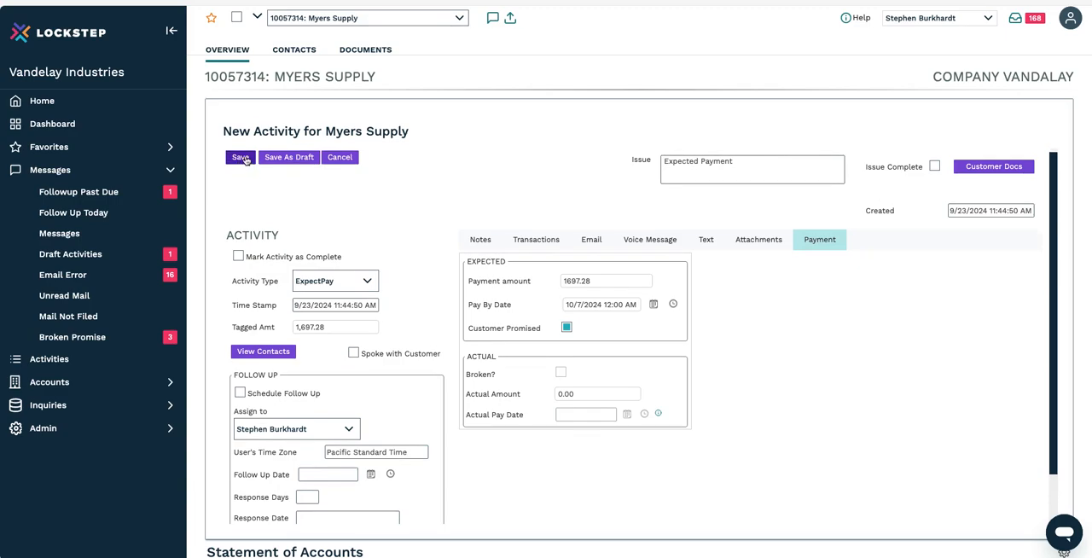
pyautogui.click(243, 159)
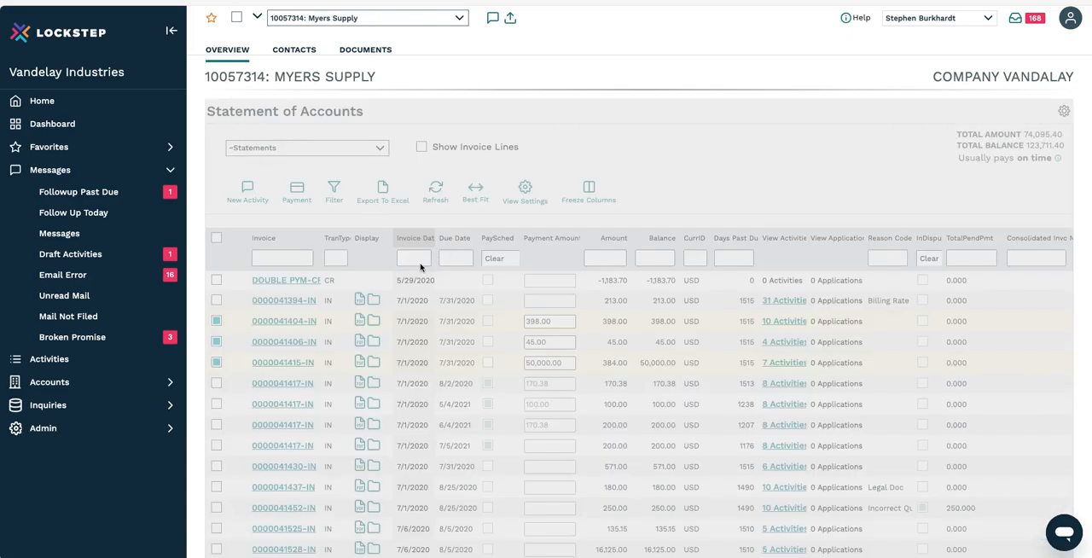
# Step: Find the newly saved Expected Payment entry among the account's activities and open it
pyautogui.scroll(-1, 421, 267)
pyautogui.scroll(-12, 421, 267)
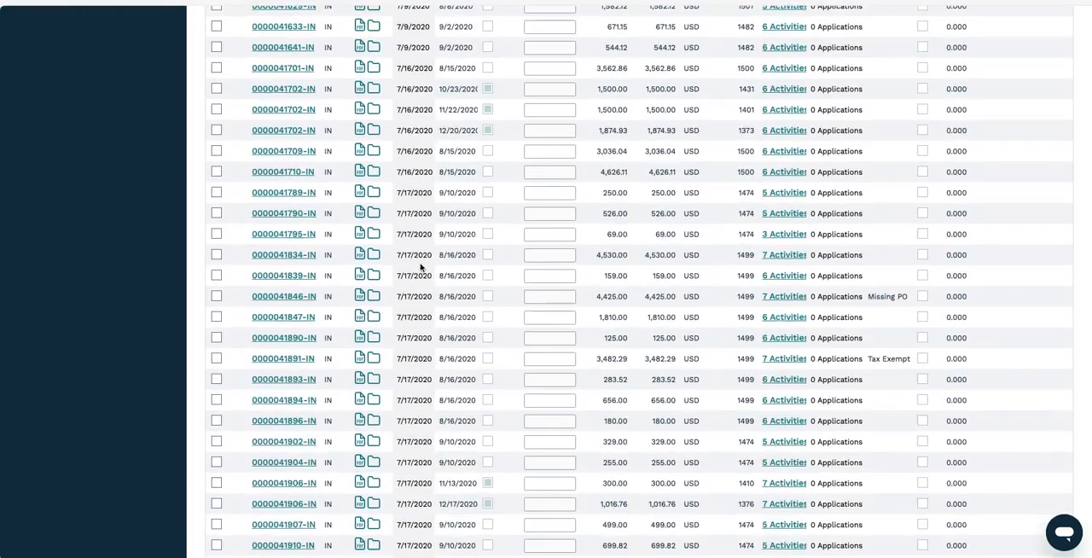
pyautogui.scroll(-1, 421, 267)
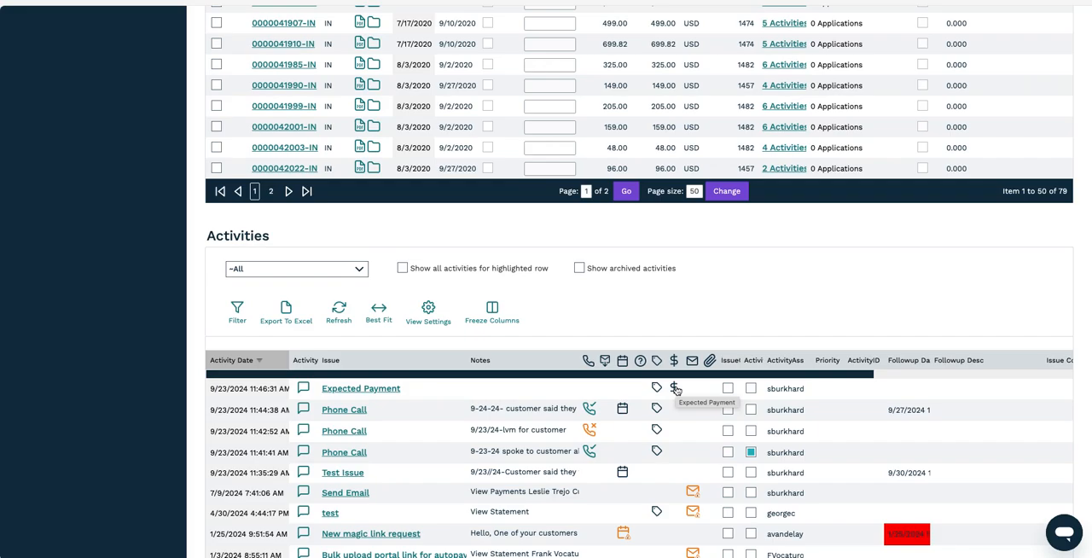
pyautogui.click(375, 390)
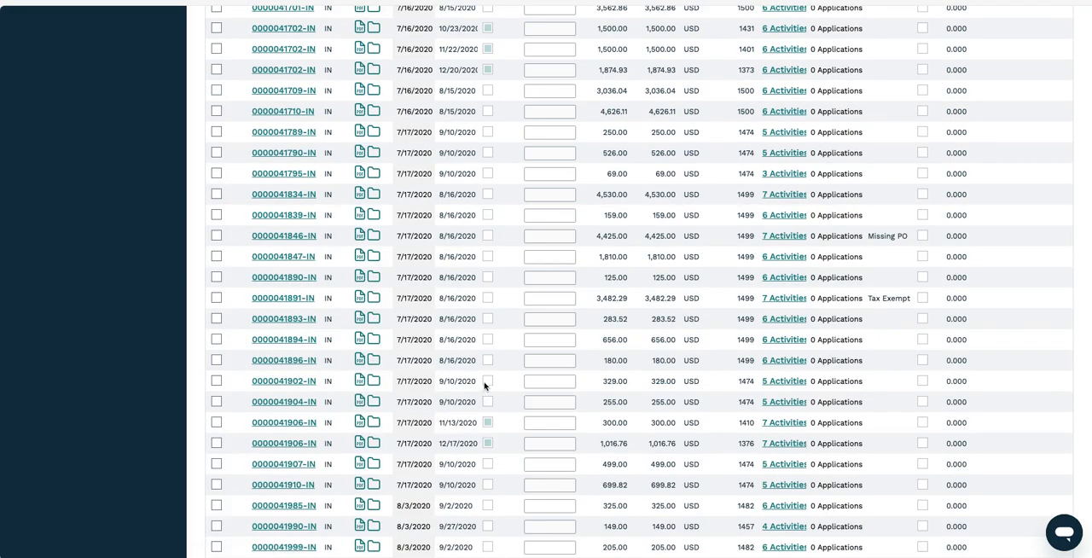
pyautogui.scroll(2, 501, 346)
pyautogui.scroll(-1, 501, 346)
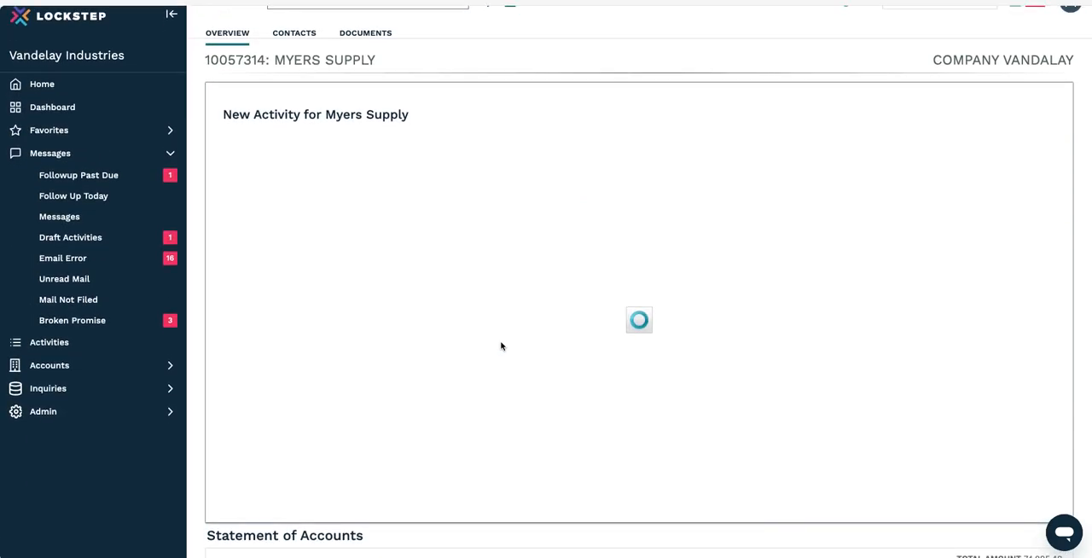